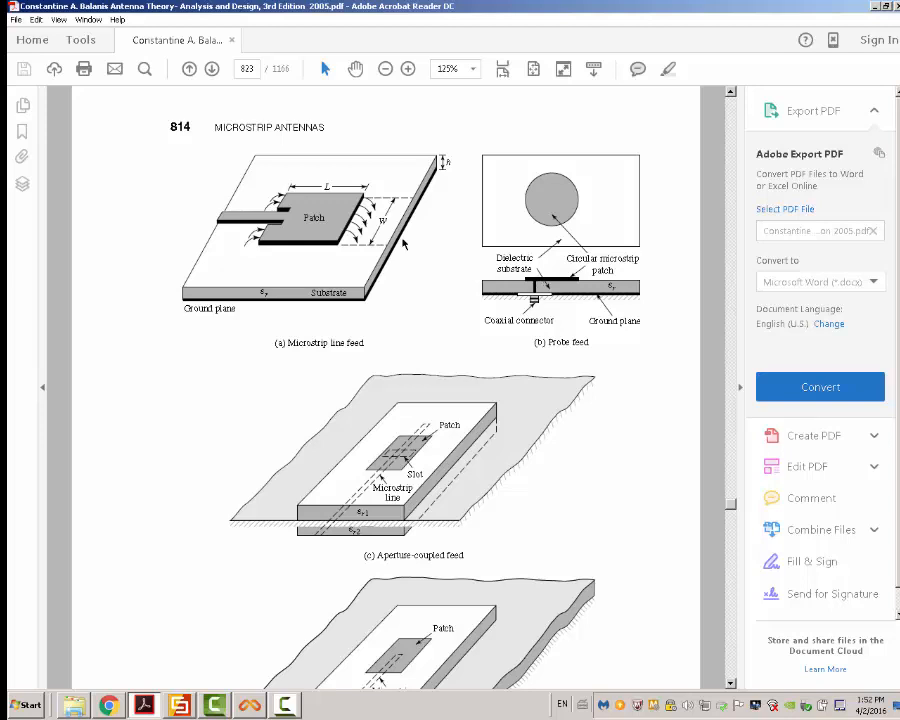
Step: Examine the microstrip antenna feed diagrams on the page, including the substrate permittivity label in the microstrip line feed figure
{"action": "scroll", "coordinate": [449, 247], "scroll_direction": "down", "scroll_amount": 2}
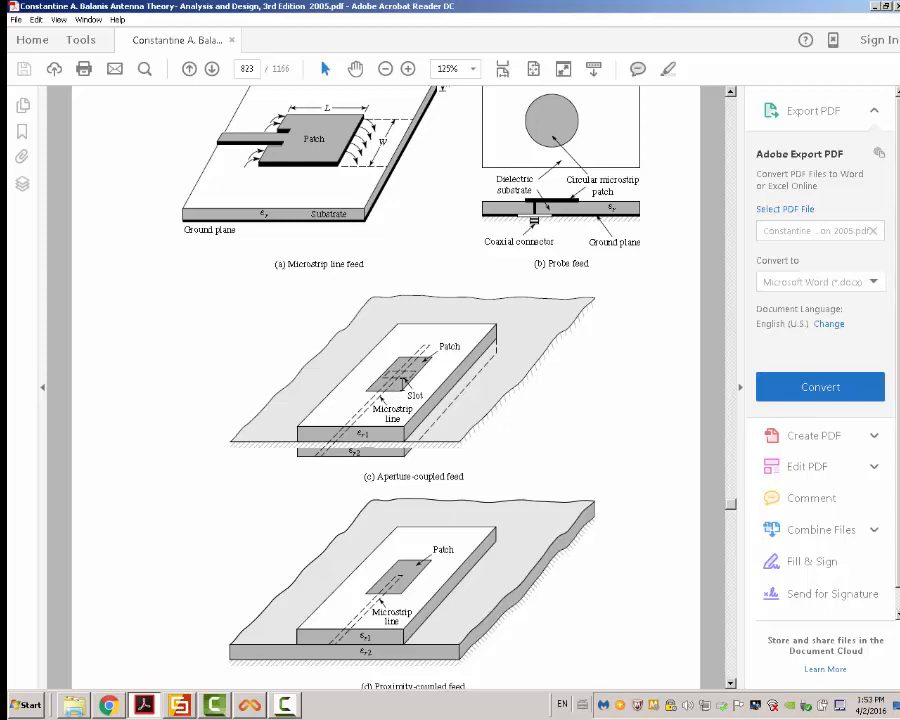
{"action": "scroll", "coordinate": [404, 383], "scroll_direction": "down", "scroll_amount": 1}
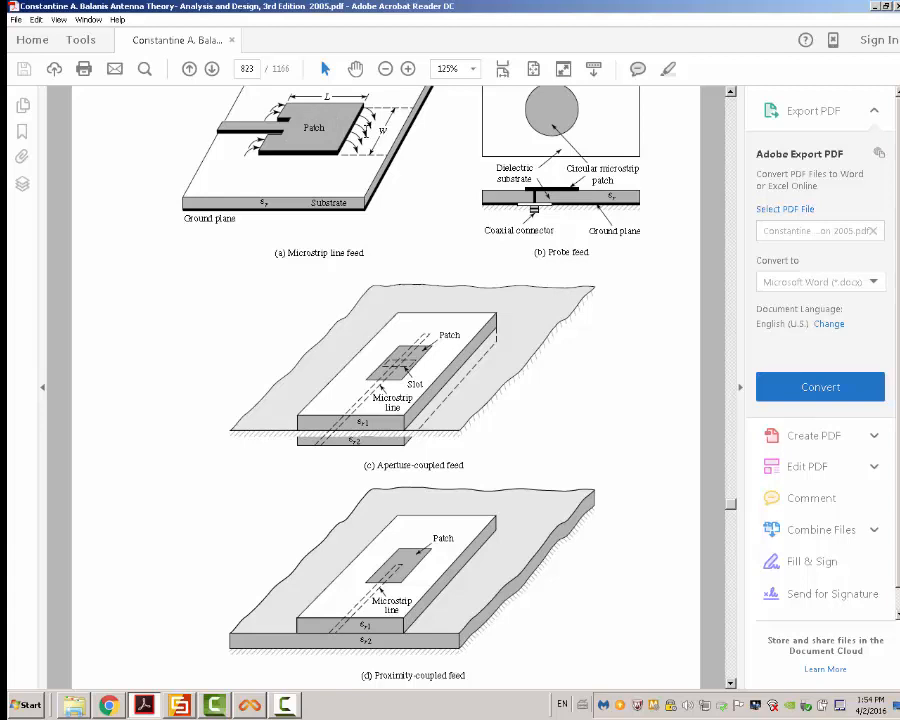
{"action": "scroll", "coordinate": [346, 152], "scroll_direction": "up", "scroll_amount": 1}
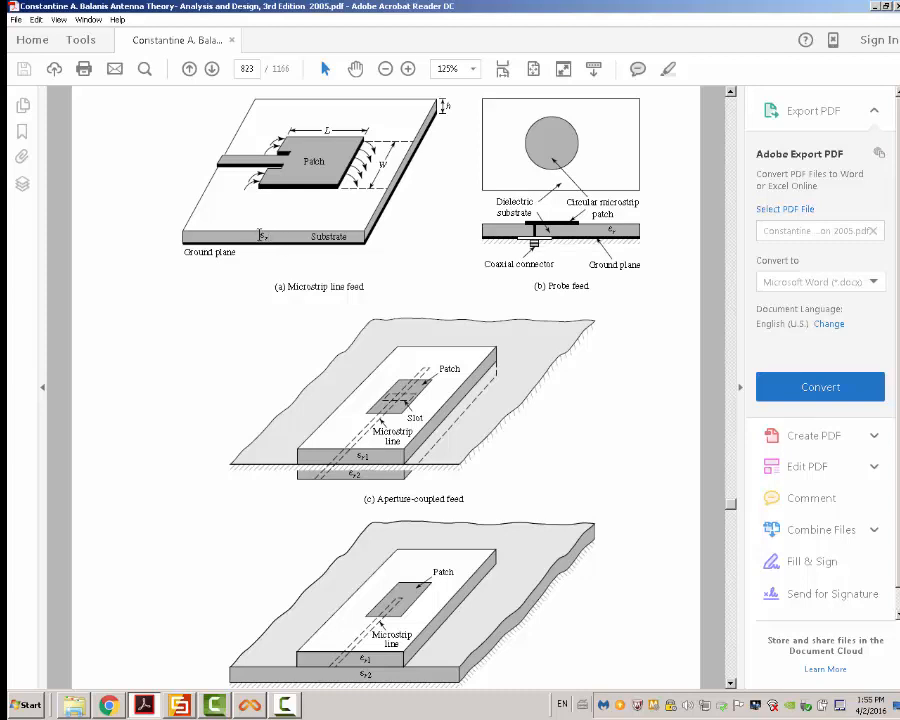
{"action": "double_click", "coordinate": [261, 236]}
{"action": "scroll", "coordinate": [305, 178], "scroll_direction": "down", "scroll_amount": 1}
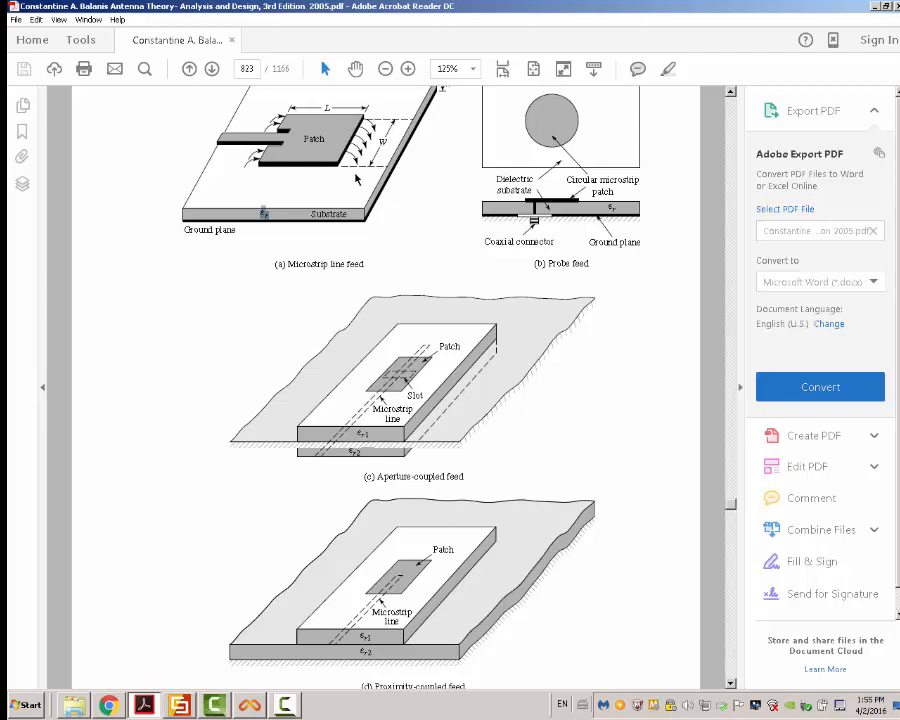
{"action": "scroll", "coordinate": [341, 121], "scroll_direction": "up", "scroll_amount": 1}
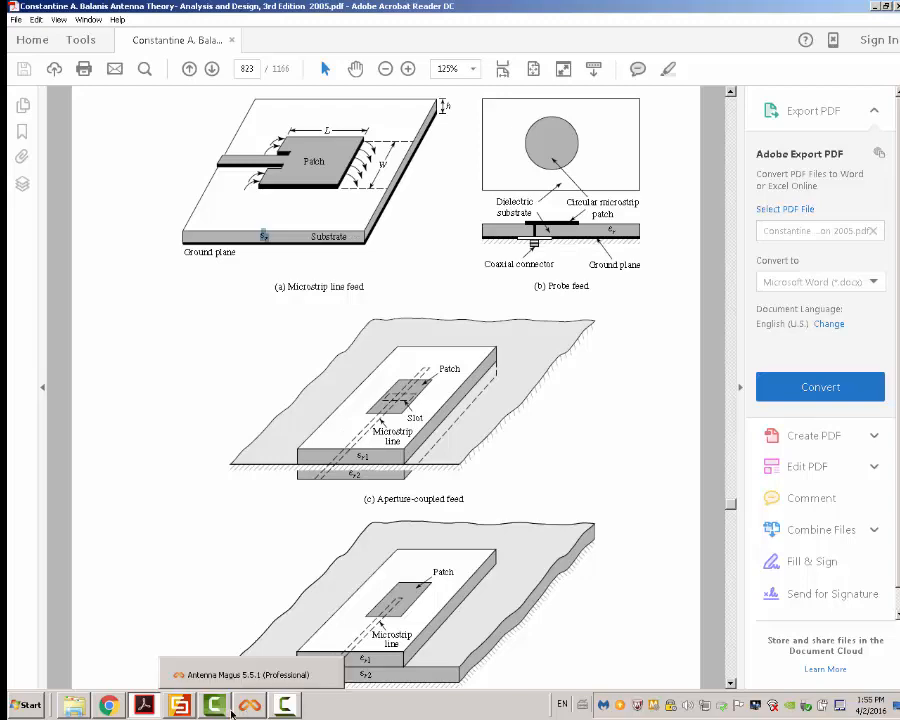
Step: In CST Studio Suite, start a new antenna project with the Planar workflow, Time Domain solver, and cm, GHz and ns units
{"action": "left_click", "coordinate": [186, 710]}
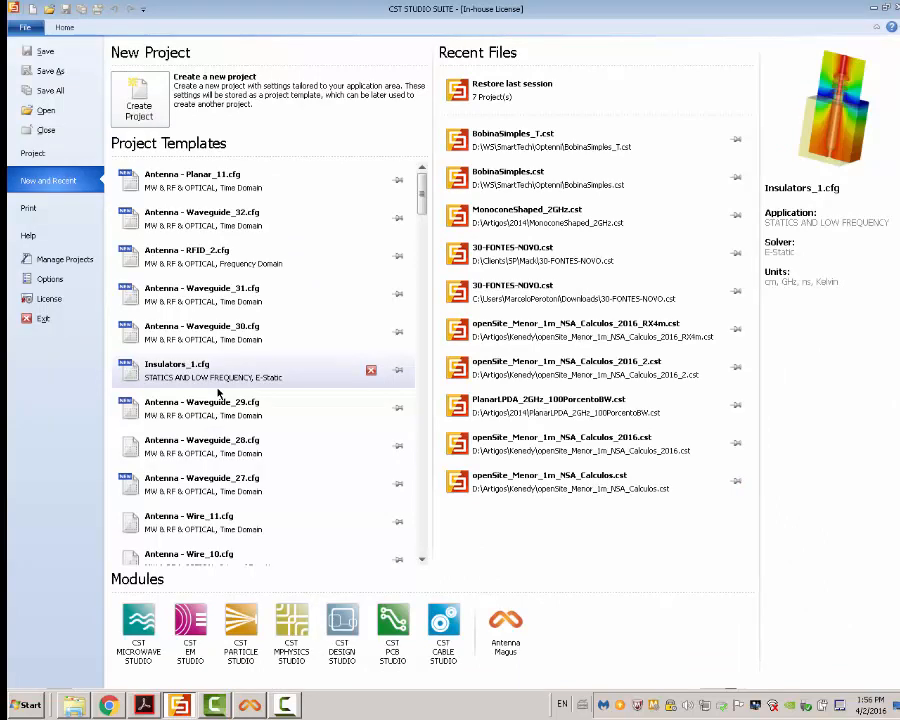
{"action": "left_click", "coordinate": [148, 106]}
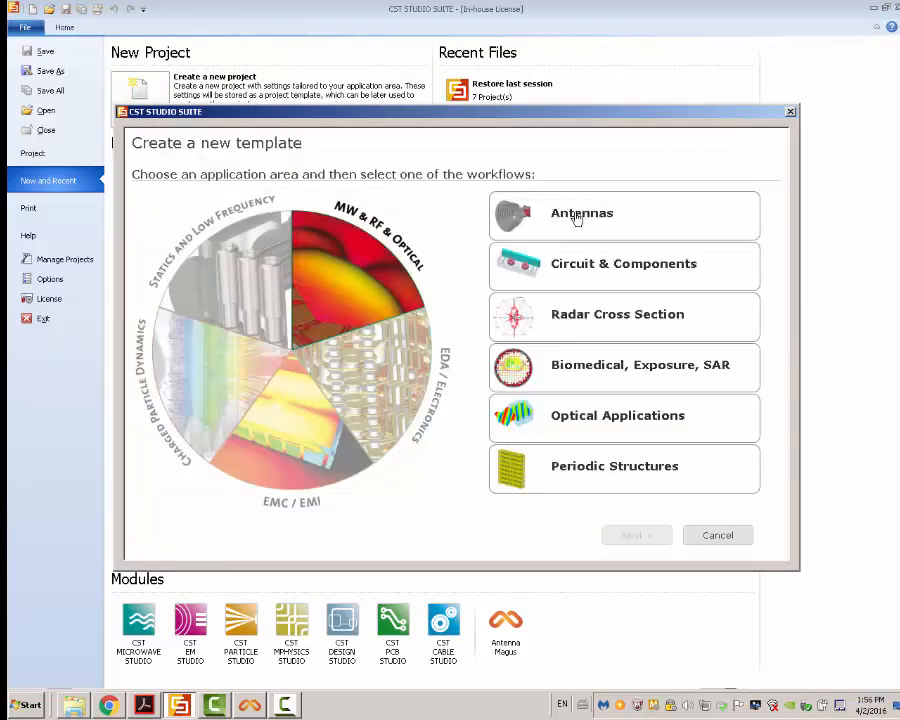
{"action": "left_click", "coordinate": [578, 213]}
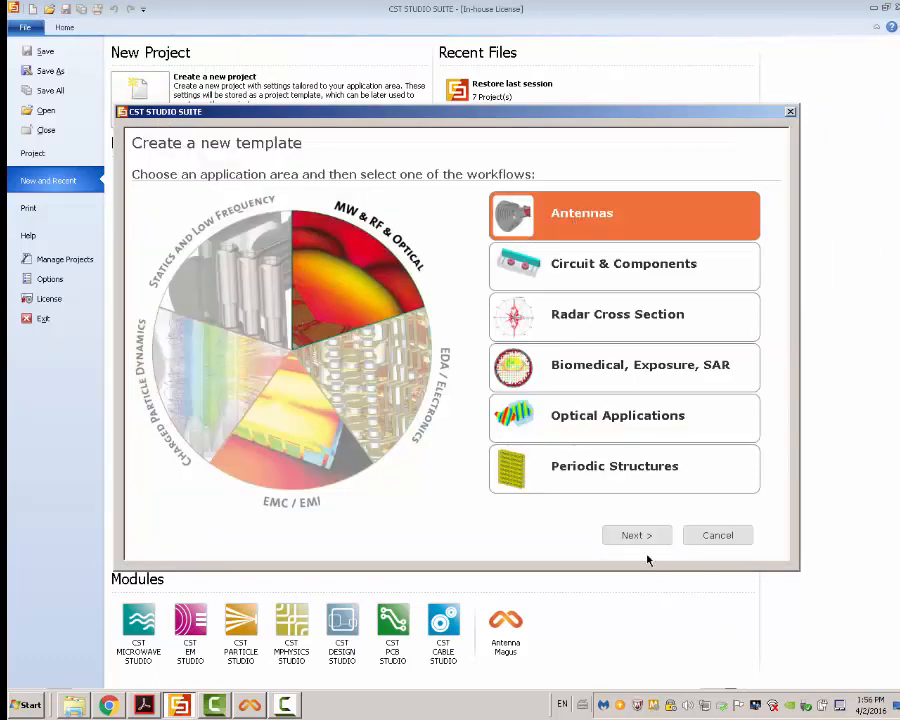
{"action": "left_click", "coordinate": [635, 536]}
{"action": "left_click", "coordinate": [356, 278]}
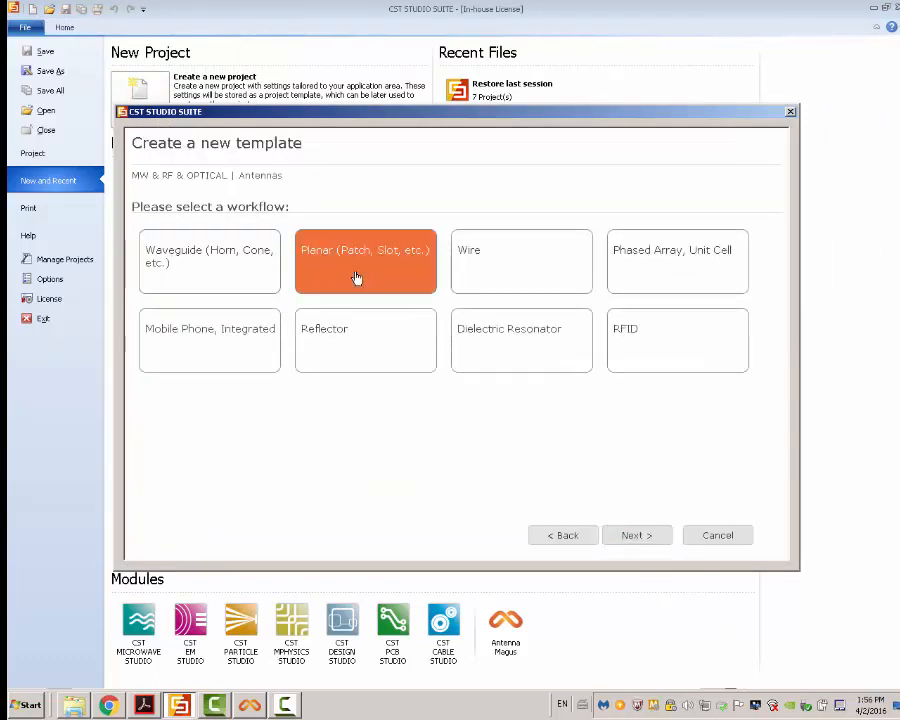
{"action": "left_click", "coordinate": [636, 535]}
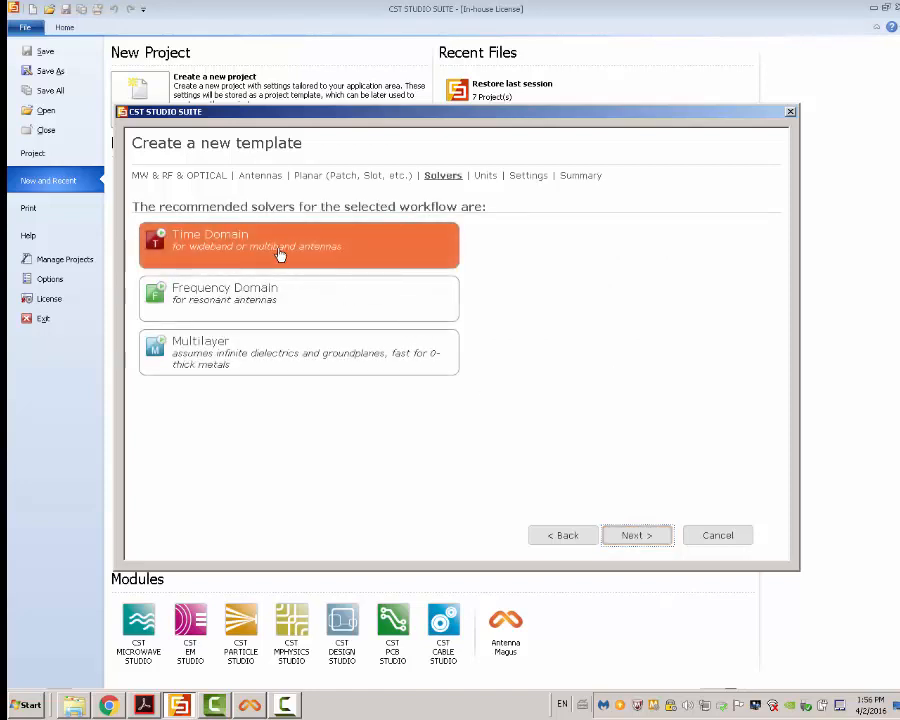
{"action": "left_click", "coordinate": [640, 535]}
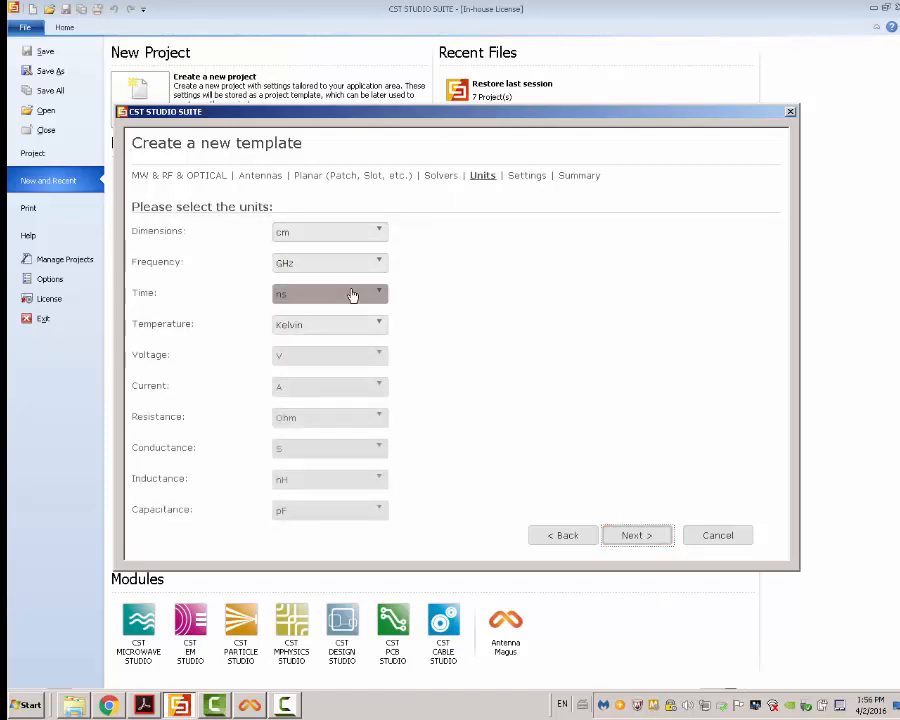
{"action": "left_click", "coordinate": [642, 535]}
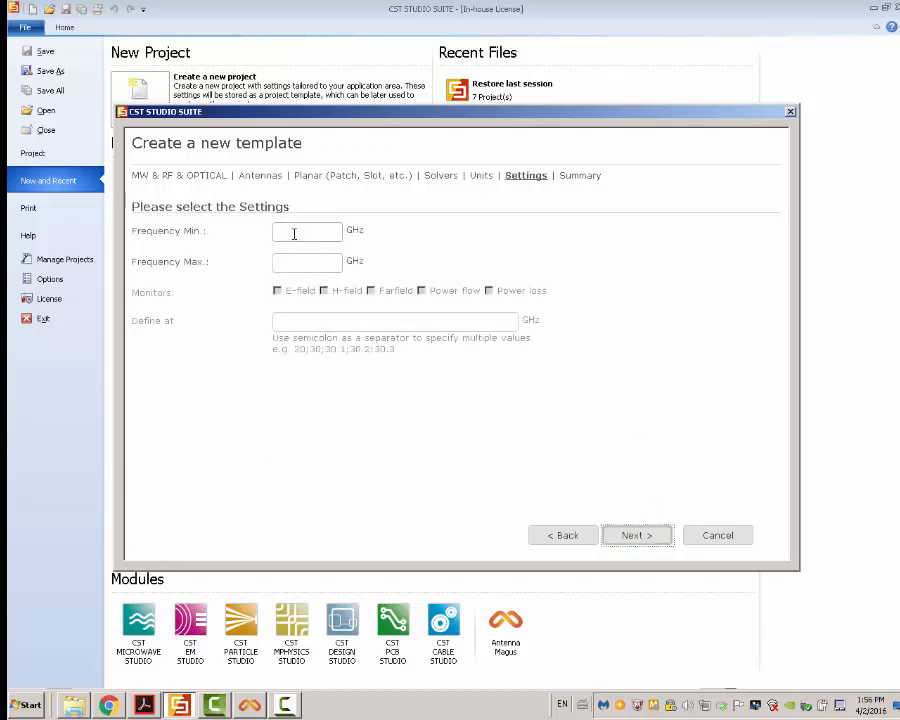
Step: Set the frequency range to 0–4 GHz with E-field and farfield monitors at 3 GHz, and create the project
{"action": "left_click", "coordinate": [294, 234]}
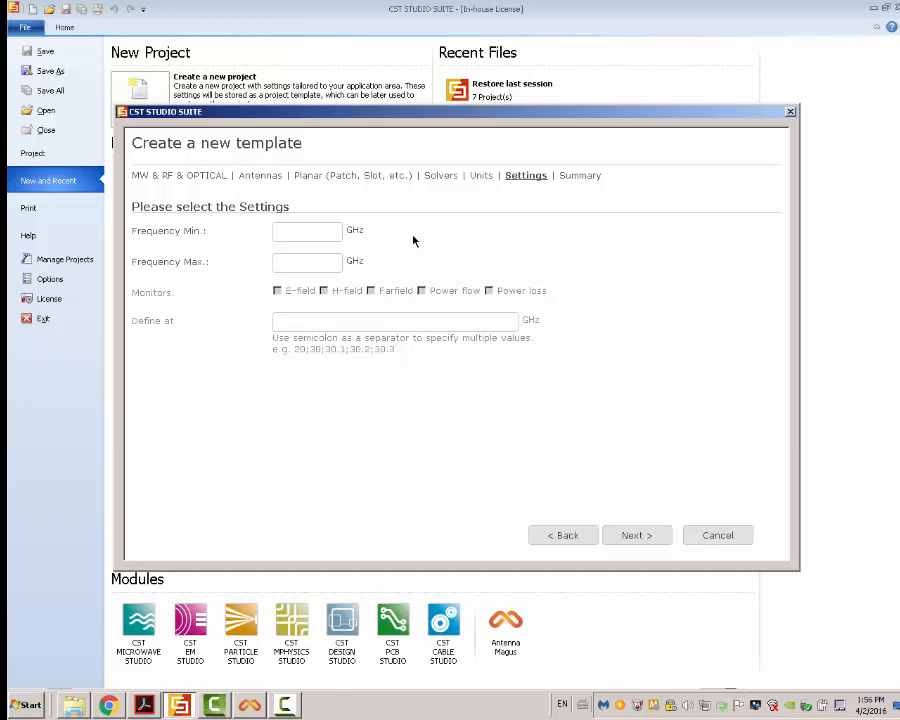
{"action": "type", "text": "0"}
{"action": "key", "text": "Tab"}
{"action": "type", "text": "4"}
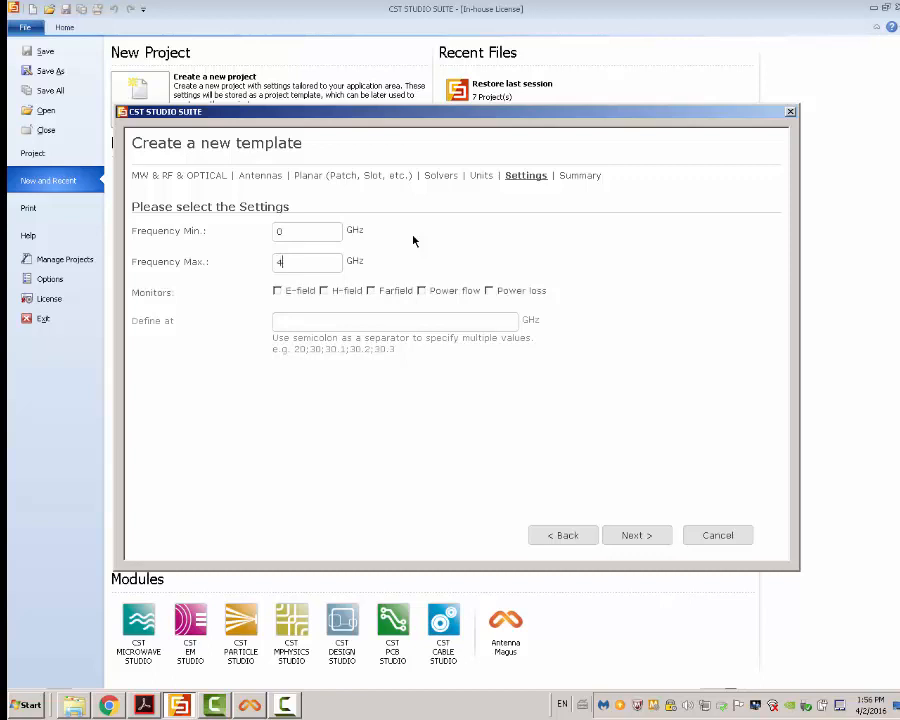
{"action": "left_click", "coordinate": [294, 291]}
{"action": "left_click", "coordinate": [371, 291]}
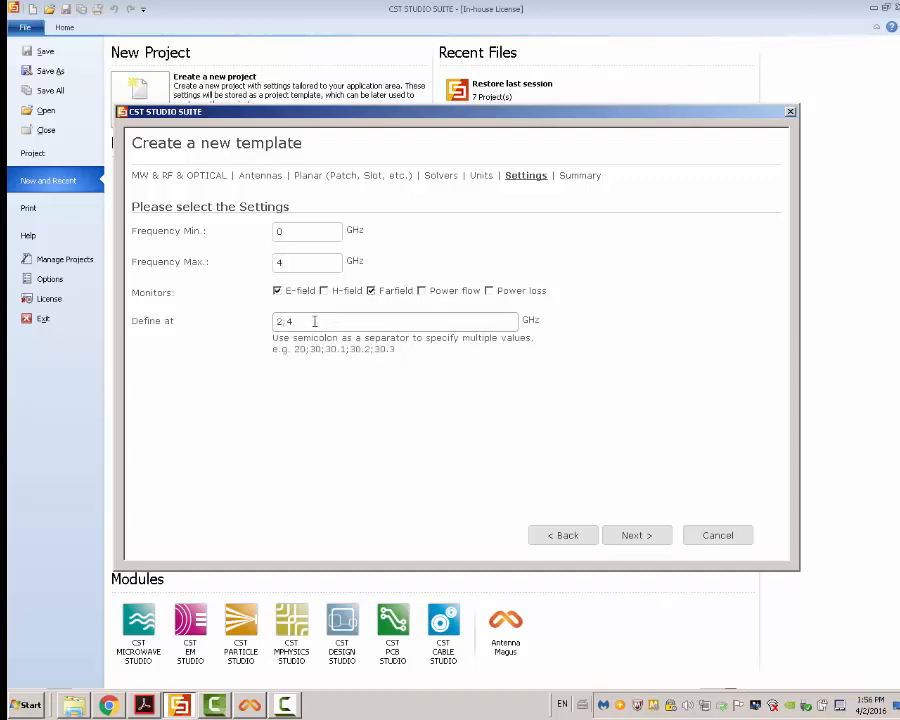
{"action": "left_click_drag", "start_coordinate": [315, 319], "coordinate": [253, 317]}
{"action": "type", "text": "3"}
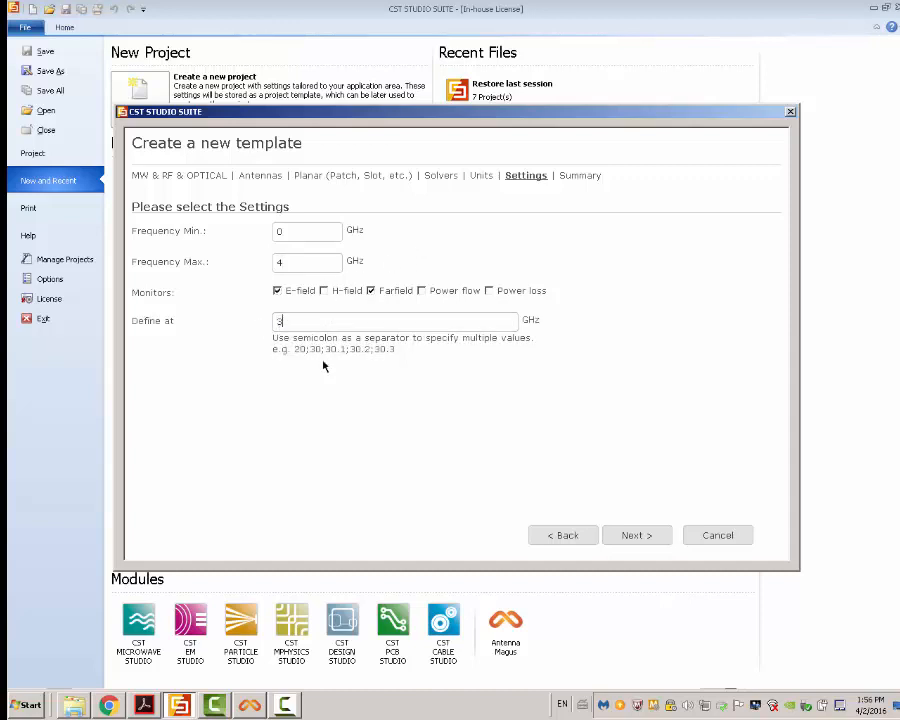
{"action": "left_click", "coordinate": [638, 537]}
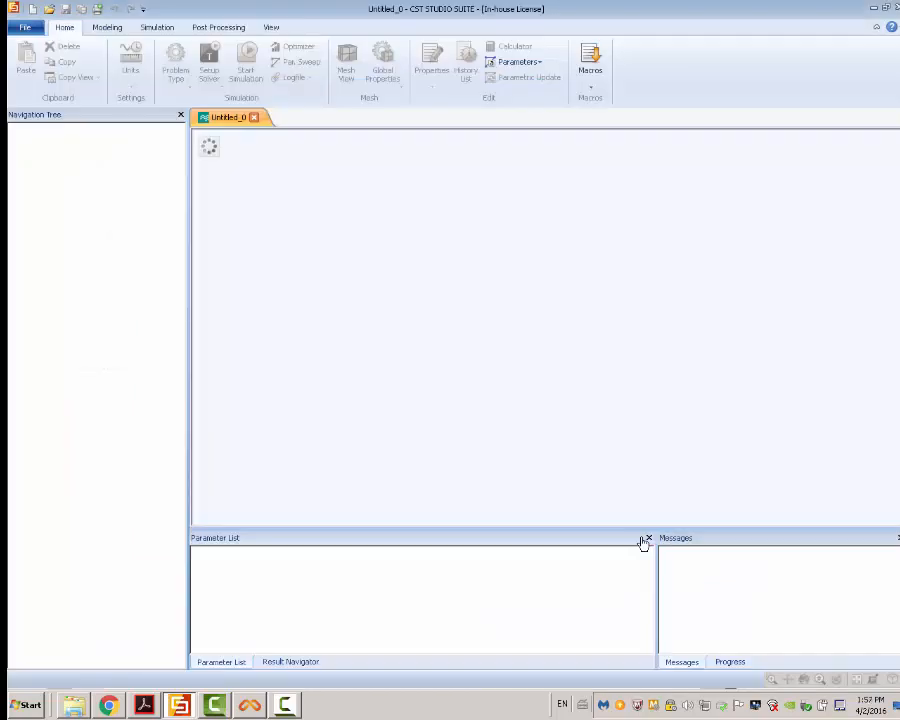
Step: Review the microstrip line feed figure in Adobe Acrobat Reader, then return to the empty model in CST Studio Suite
{"action": "left_click", "coordinate": [150, 704]}
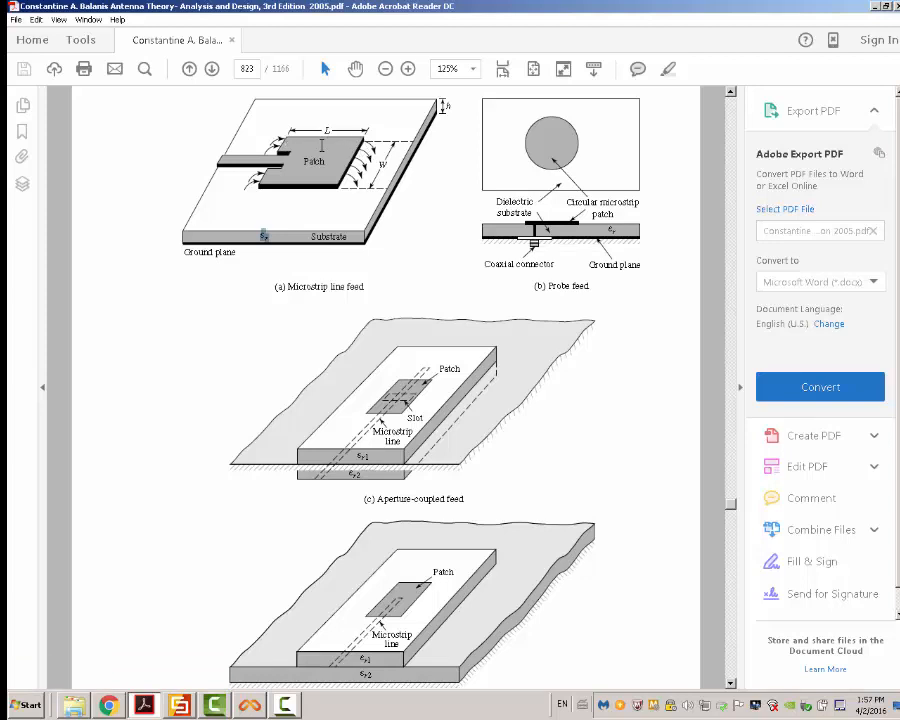
{"action": "key", "text": "alt+Tab"}
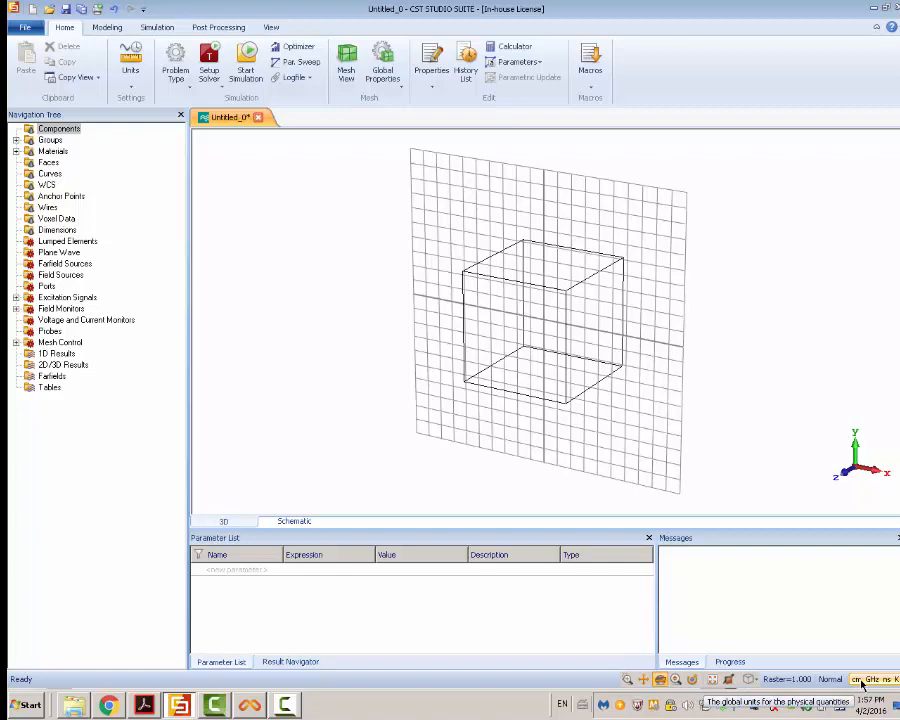
{"action": "mouse_move", "coordinate": [498, 360]}
{"action": "left_mouse_down"}
{"action": "mouse_move", "coordinate": [510, 240]}
{"action": "mouse_move", "coordinate": [538, 388]}
{"action": "mouse_move", "coordinate": [653, 301]}
{"action": "mouse_move", "coordinate": [582, 349]}
{"action": "mouse_move", "coordinate": [577, 376]}
{"action": "mouse_move", "coordinate": [518, 321]}
{"action": "mouse_move", "coordinate": [583, 360]}
{"action": "left_mouse_up"}
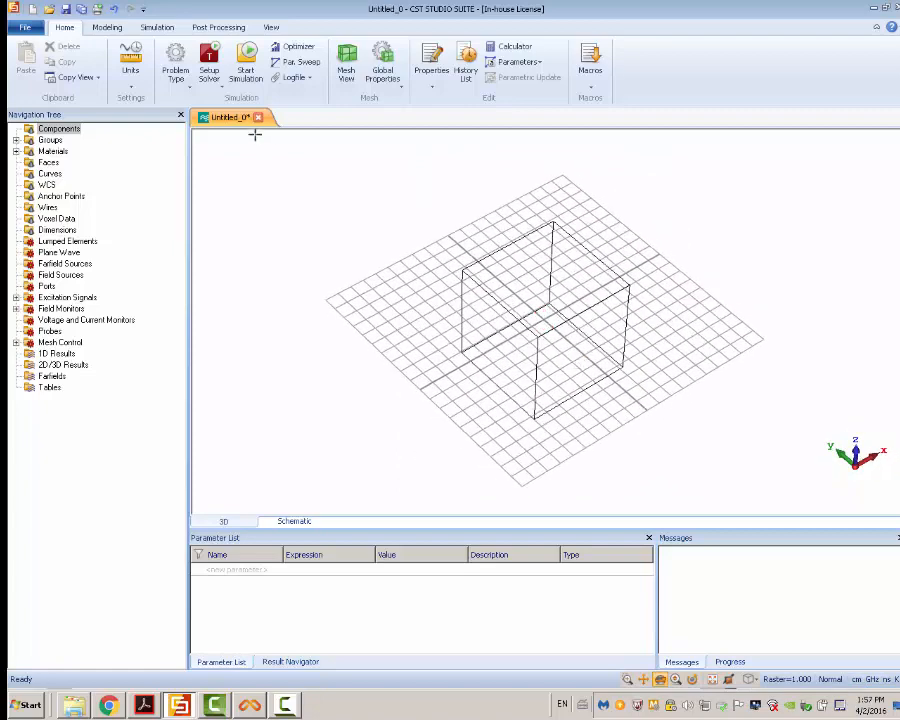
Step: Define a brick spanning -5 to 5 in X and -5 to 5 in Y, with Zmin at -.16
{"action": "left_click", "coordinate": [107, 27]}
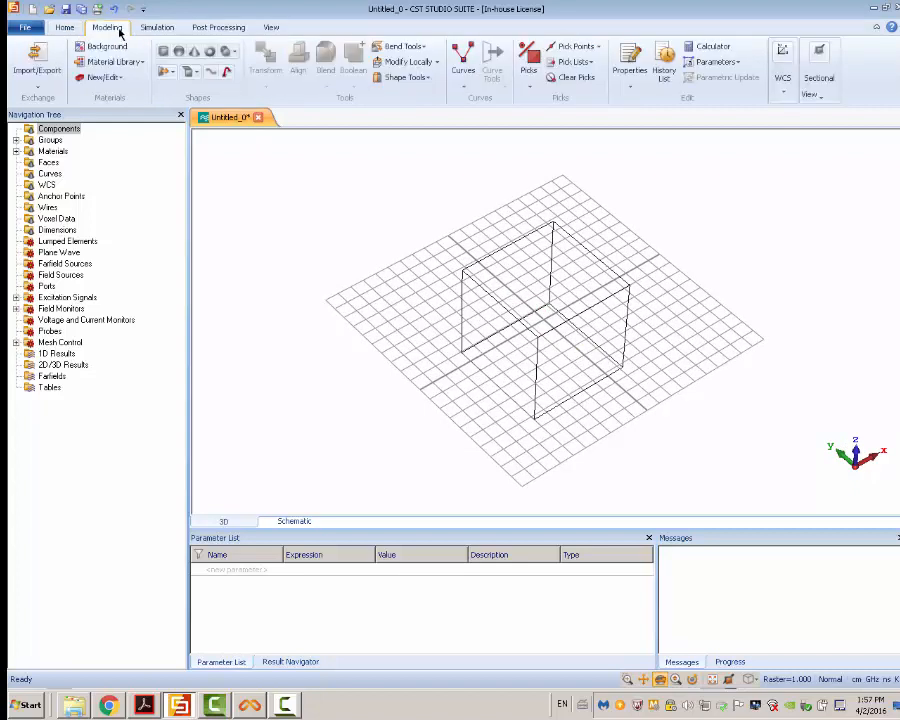
{"action": "left_click", "coordinate": [163, 51]}
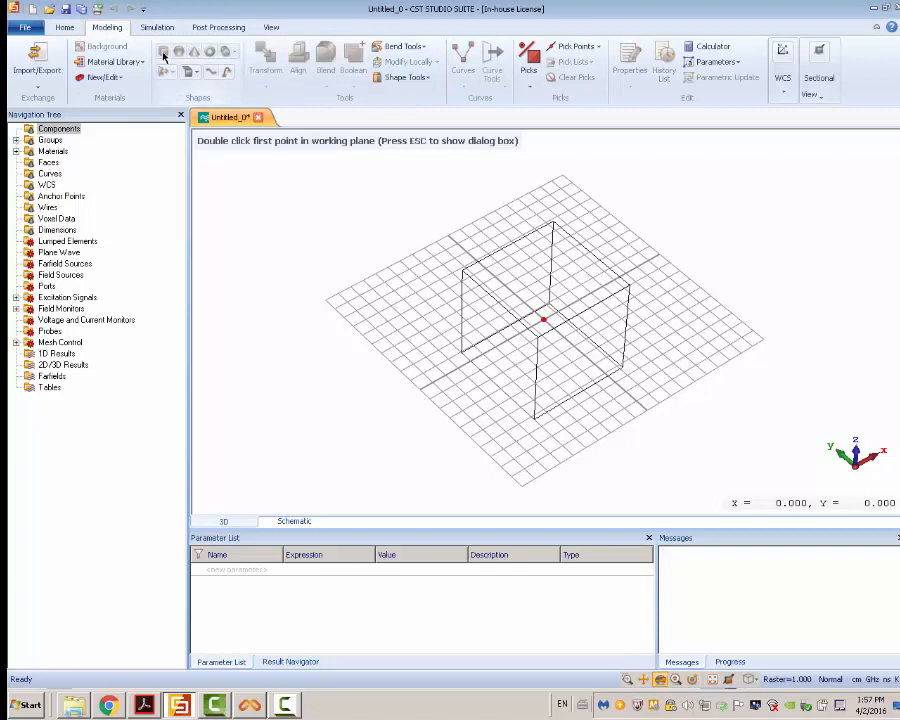
{"action": "key", "text": "Escape"}
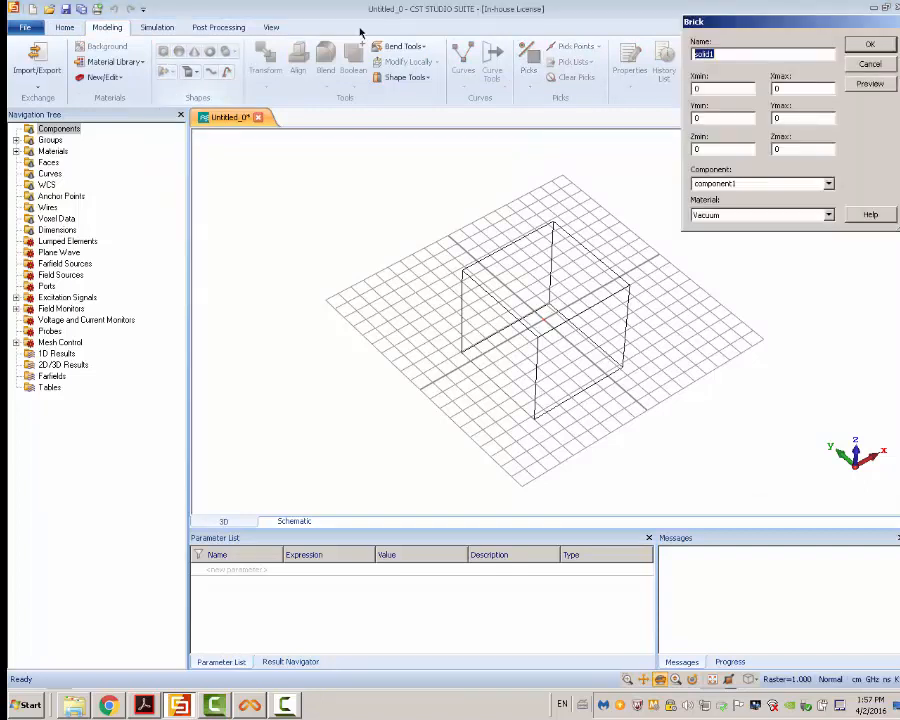
{"action": "left_click_drag", "start_coordinate": [745, 22], "coordinate": [403, 156]}
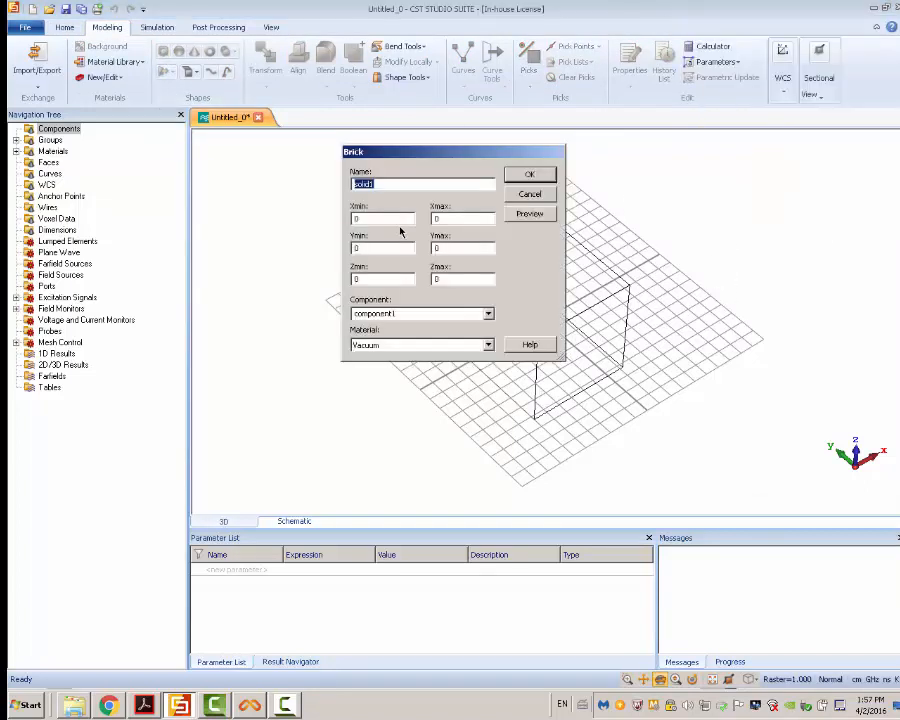
{"action": "key", "text": "Tab"}
{"action": "type", "text": "-5"}
{"action": "key", "text": "Tab"}
{"action": "type", "text": "5"}
{"action": "key", "text": "Tab"}
{"action": "type", "text": "-5"}
{"action": "key", "text": "Tab"}
{"action": "type", "text": "5"}
{"action": "key", "text": "Tab"}
{"action": "key", "text": "BackSpace"}
{"action": "type", "text": "-.16"}
Step: Load FR-4 (lossy) from the material library as the brick's material, preview the brick and create it
{"action": "left_click", "coordinate": [488, 344]}
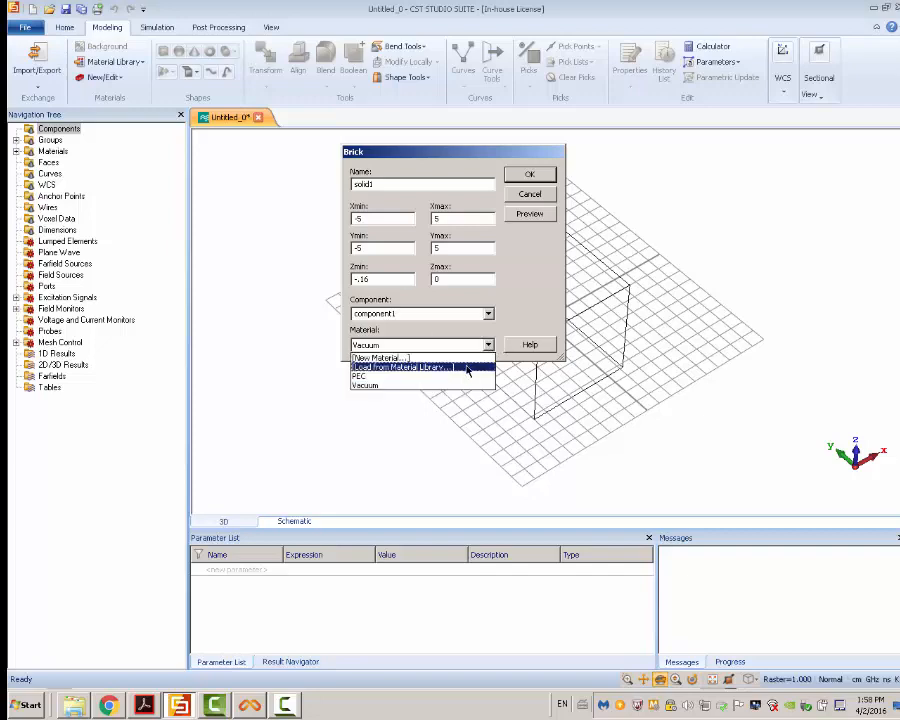
{"action": "left_click", "coordinate": [467, 369]}
{"action": "left_click", "coordinate": [371, 228]}
{"action": "key", "text": "f"}
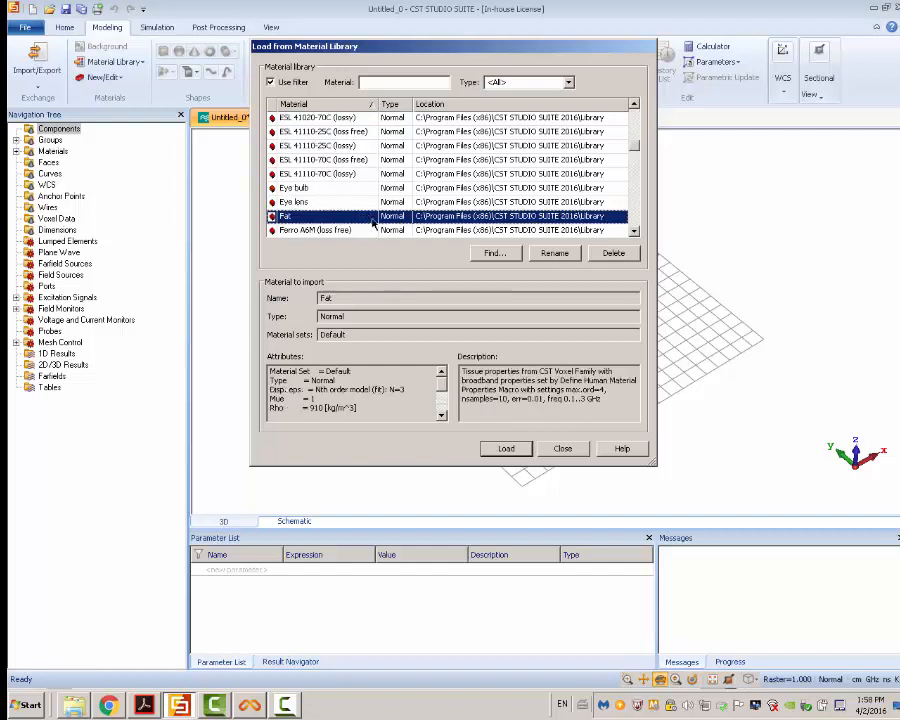
{"action": "scroll", "coordinate": [372, 210], "scroll_direction": "down", "scroll_amount": 3}
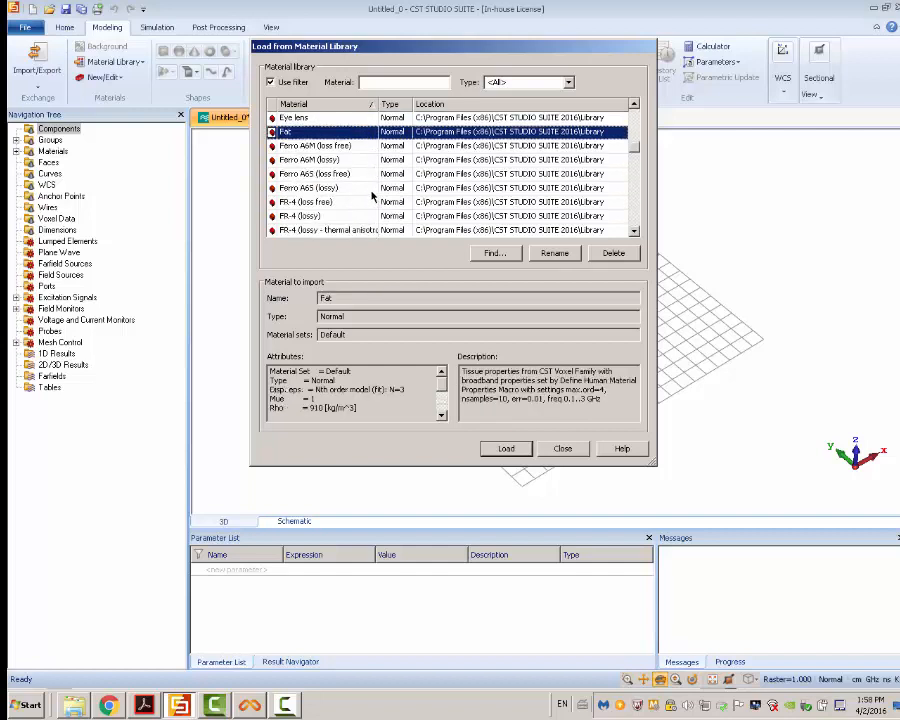
{"action": "left_click", "coordinate": [328, 216]}
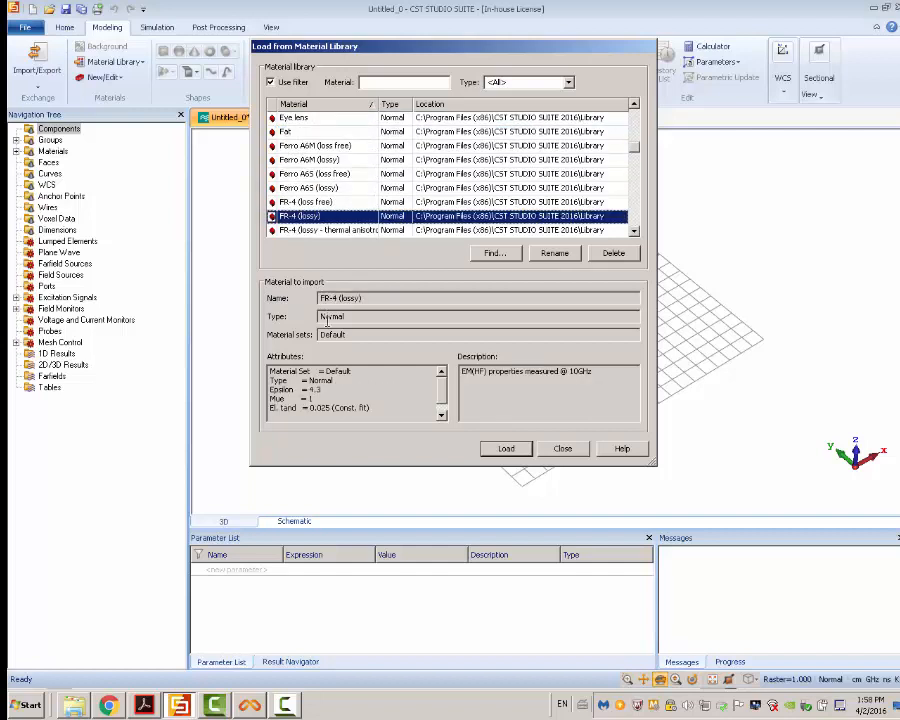
{"action": "double_click", "coordinate": [315, 389]}
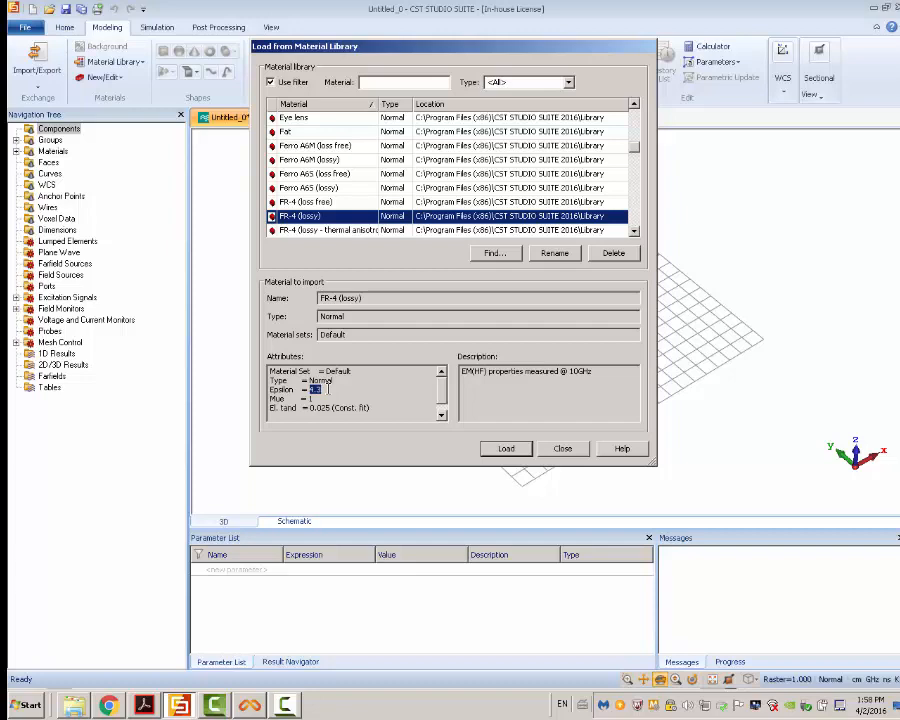
{"action": "left_click", "coordinate": [508, 448]}
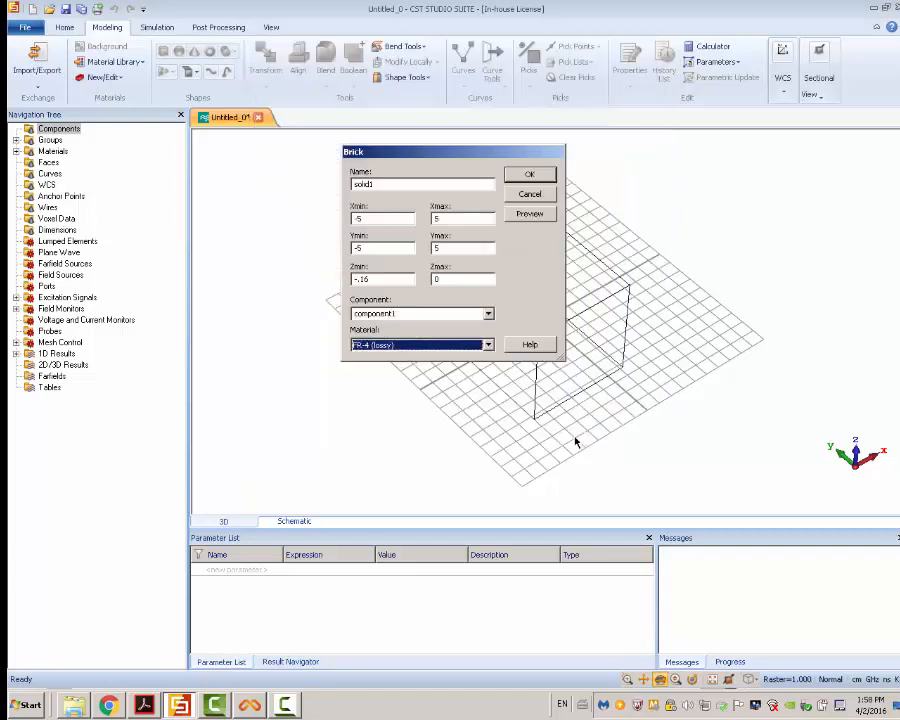
{"action": "left_click", "coordinate": [530, 213]}
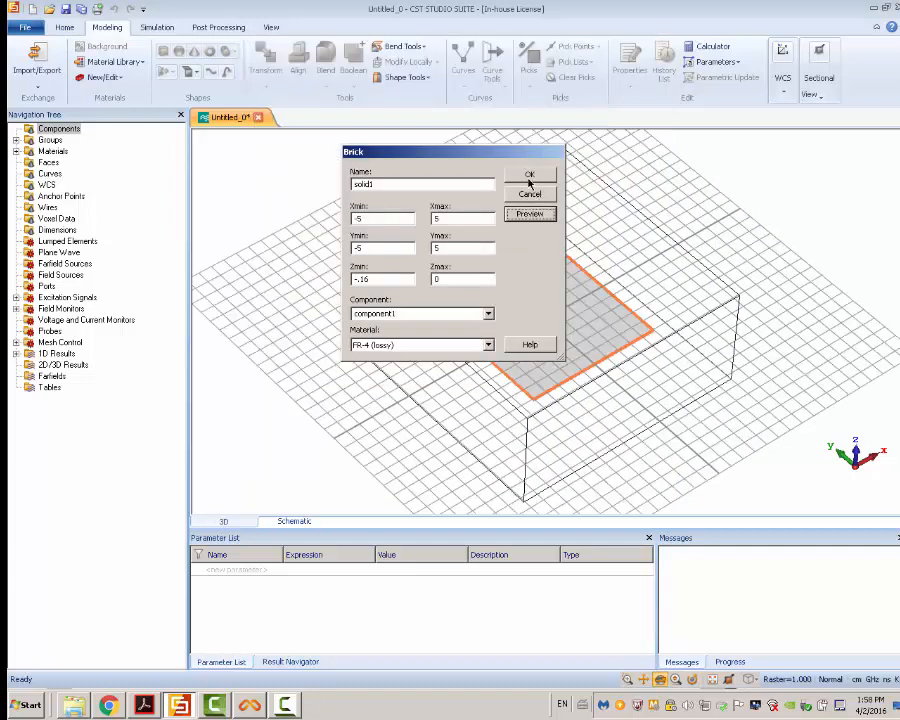
{"action": "left_click", "coordinate": [530, 176]}
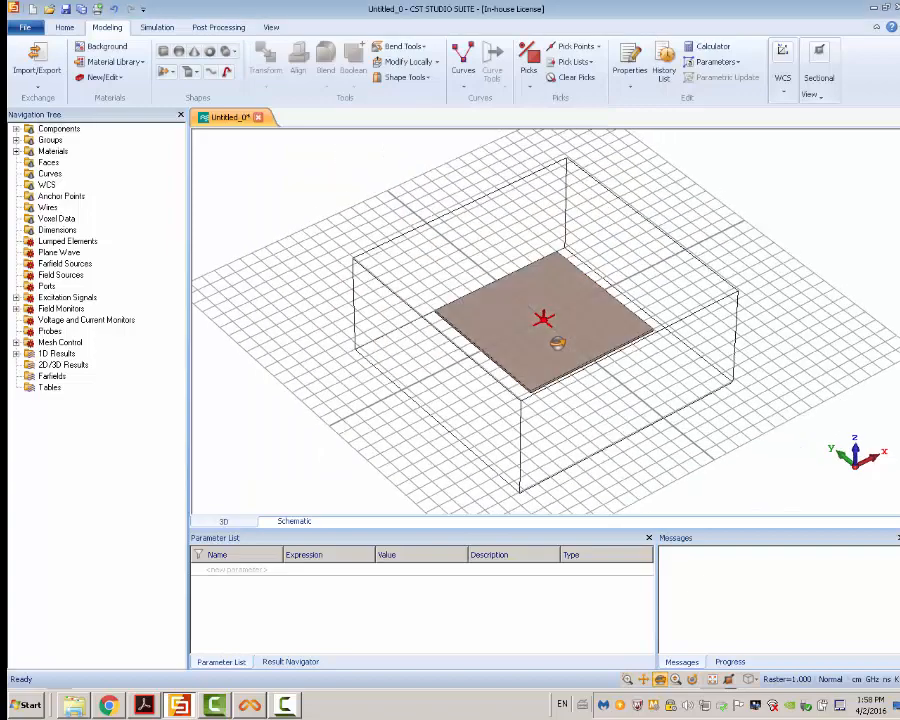
{"action": "left_click_drag", "start_coordinate": [557, 343], "coordinate": [599, 325]}
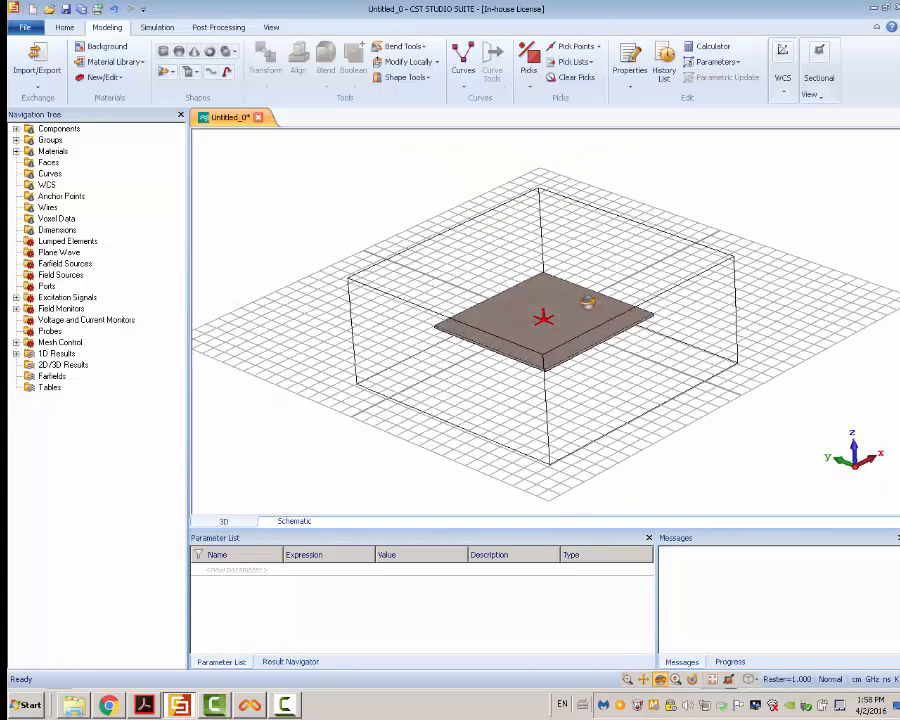
{"action": "scroll", "coordinate": [548, 331], "scroll_direction": "up", "scroll_amount": 5}
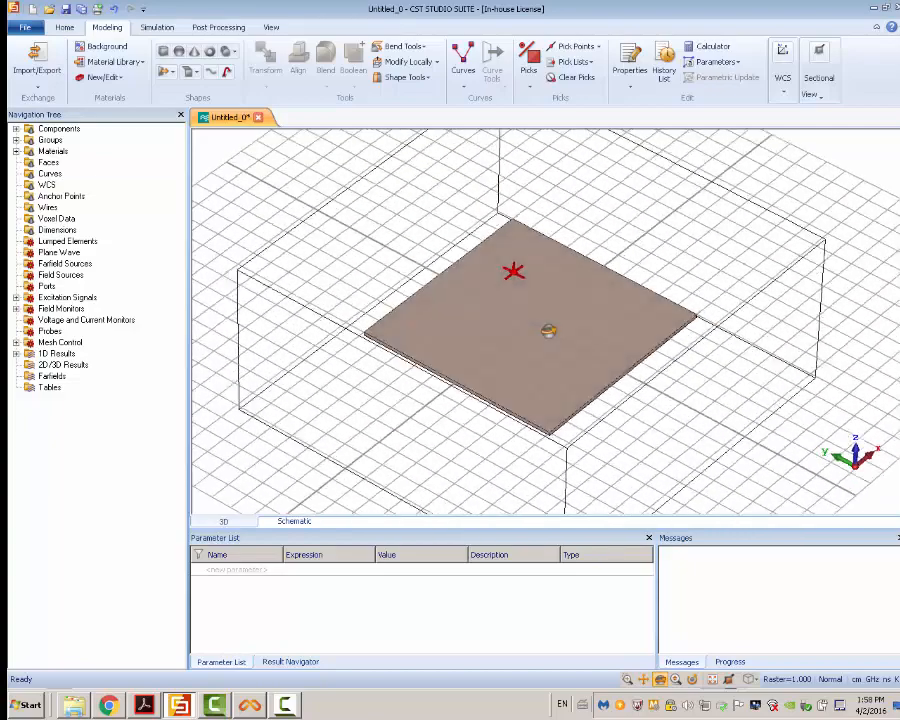
{"action": "left_click_drag", "start_coordinate": [548, 331], "coordinate": [484, 274]}
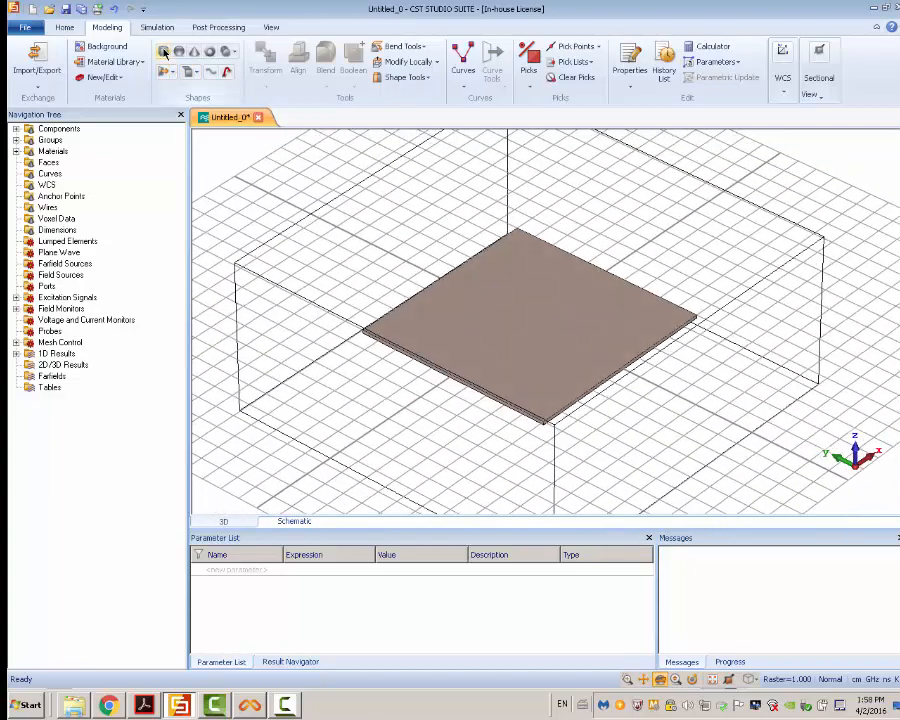
Step: Define a PEC brick spanning -l/2 to l/2 in X and -w/2 to w/2 in Y for the patch
{"action": "left_click", "coordinate": [163, 52]}
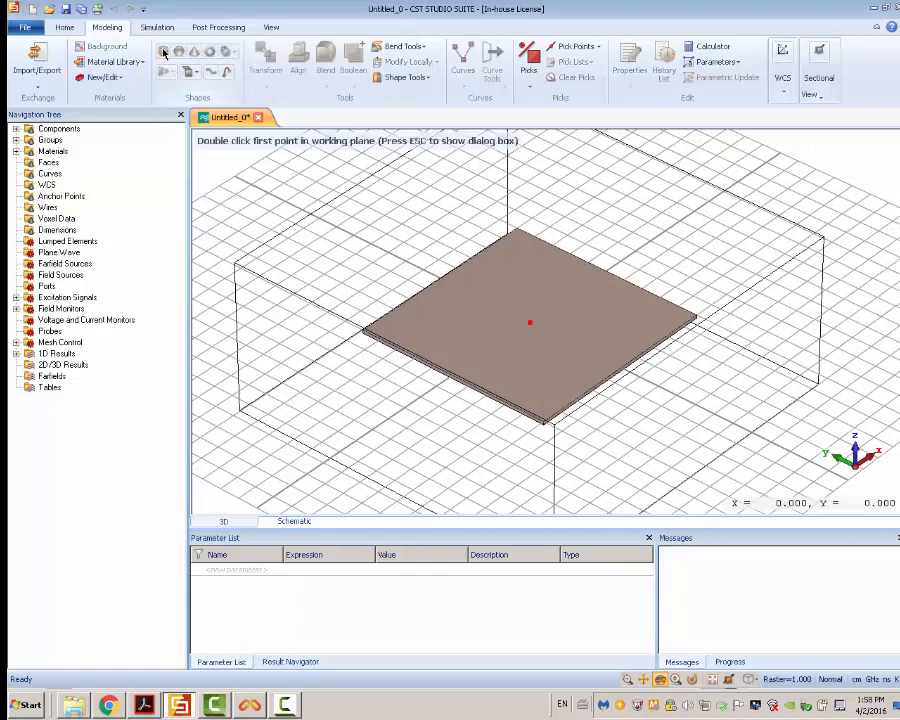
{"action": "key", "text": "Escape"}
{"action": "left_click_drag", "start_coordinate": [719, 27], "coordinate": [415, 84]}
{"action": "key", "text": "Tab"}
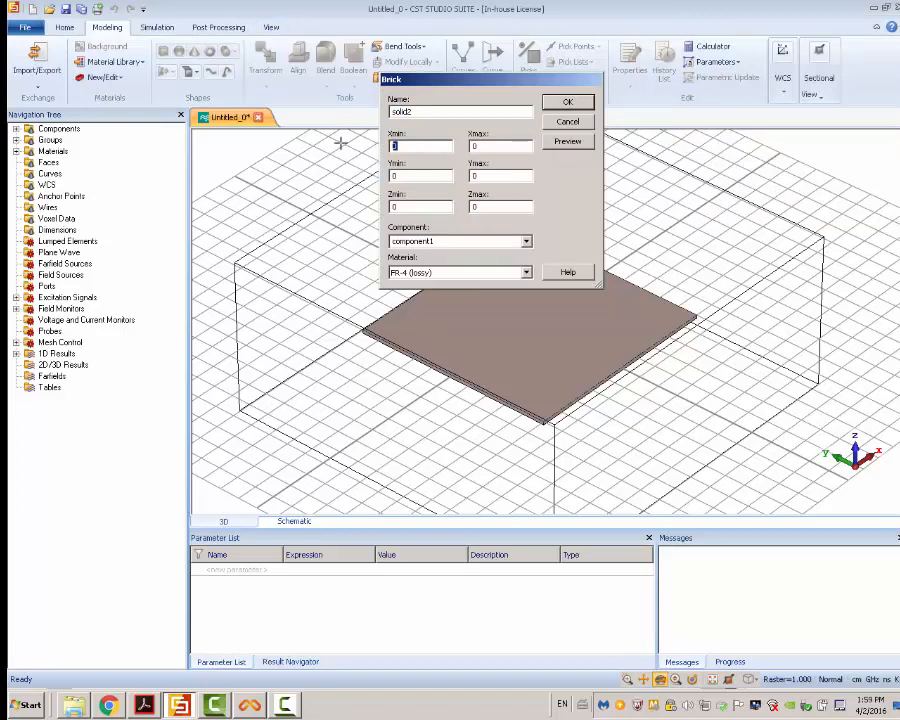
{"action": "type", "text": "-"}
{"action": "type", "text": "/"}
{"action": "key", "text": "BackSpace"}
{"action": "type", "text": "l/2"}
{"action": "key", "text": "Tab"}
{"action": "type", "text": "l/2"}
{"action": "key", "text": "Tab"}
{"action": "type", "text": "-w/2"}
{"action": "key", "text": "Tab"}
{"action": "type", "text": "w/2"}
{"action": "key", "text": "Tab"}
{"action": "left_click", "coordinate": [527, 272]}
{"action": "left_click", "coordinate": [515, 312]}
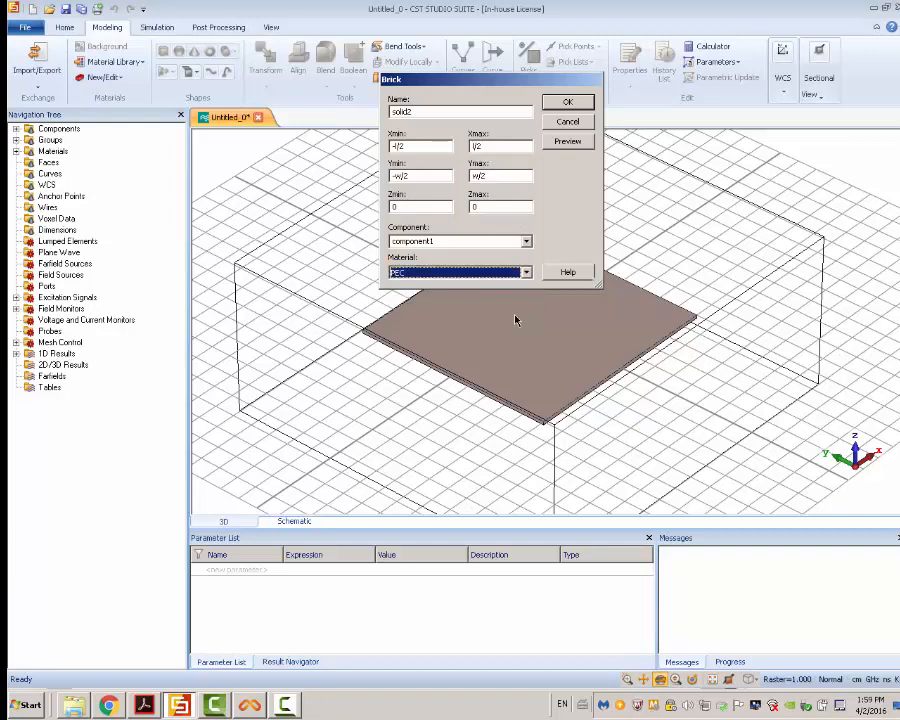
Step: Preview the patch brick, define its missing parameters l as 5 and w as 5*1.3, and create it
{"action": "left_click", "coordinate": [568, 141]}
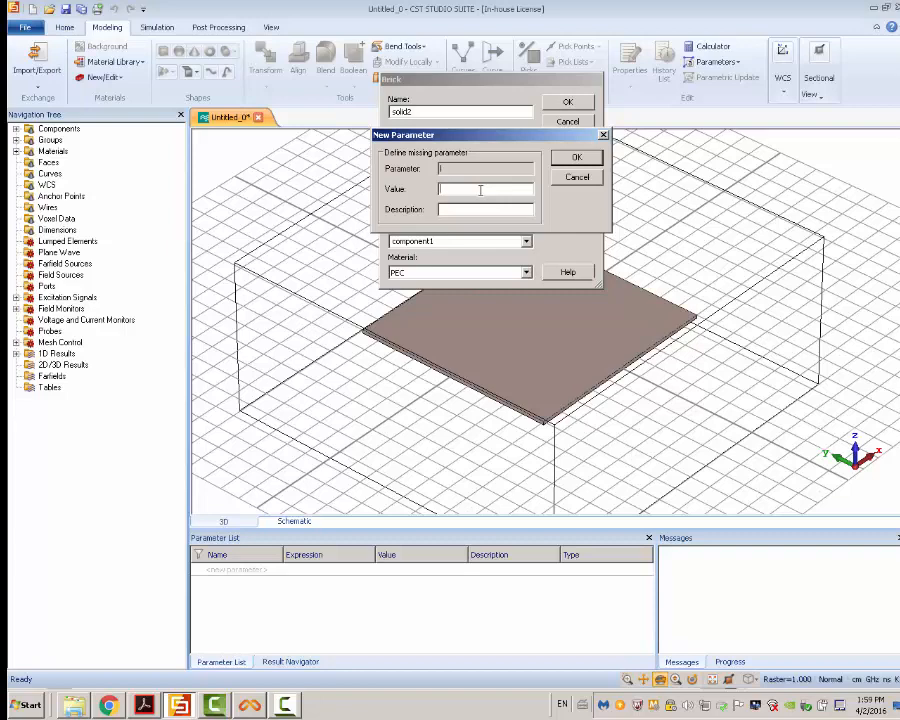
{"action": "type", "text": "5"}
{"action": "key", "text": "Return"}
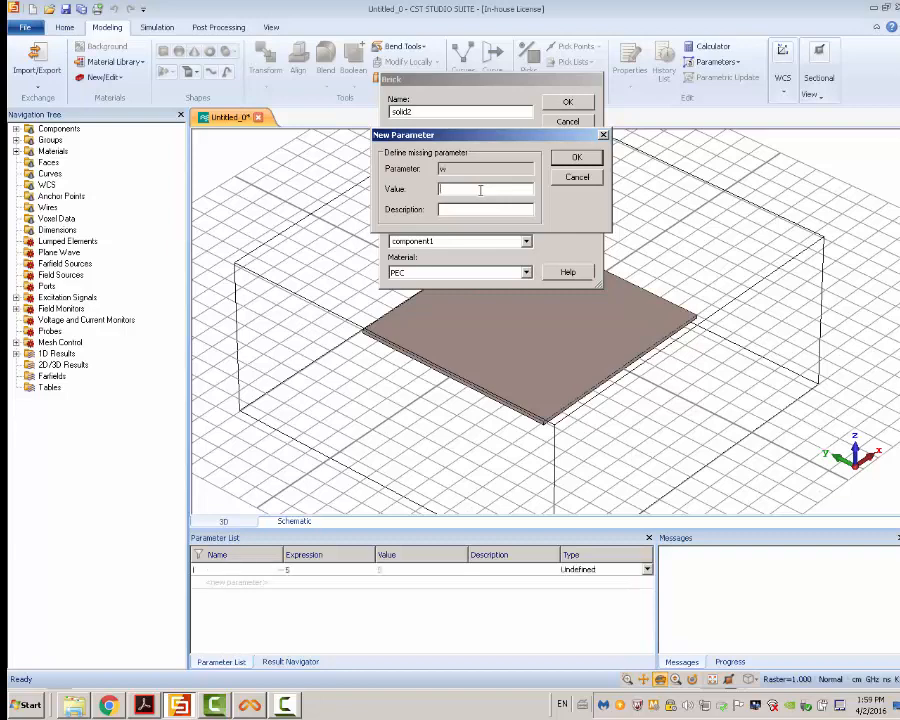
{"action": "type", "text": "5"}
{"action": "type", "text": "*l"}
{"action": "type", "text": ".3"}
{"action": "key", "text": "Return"}
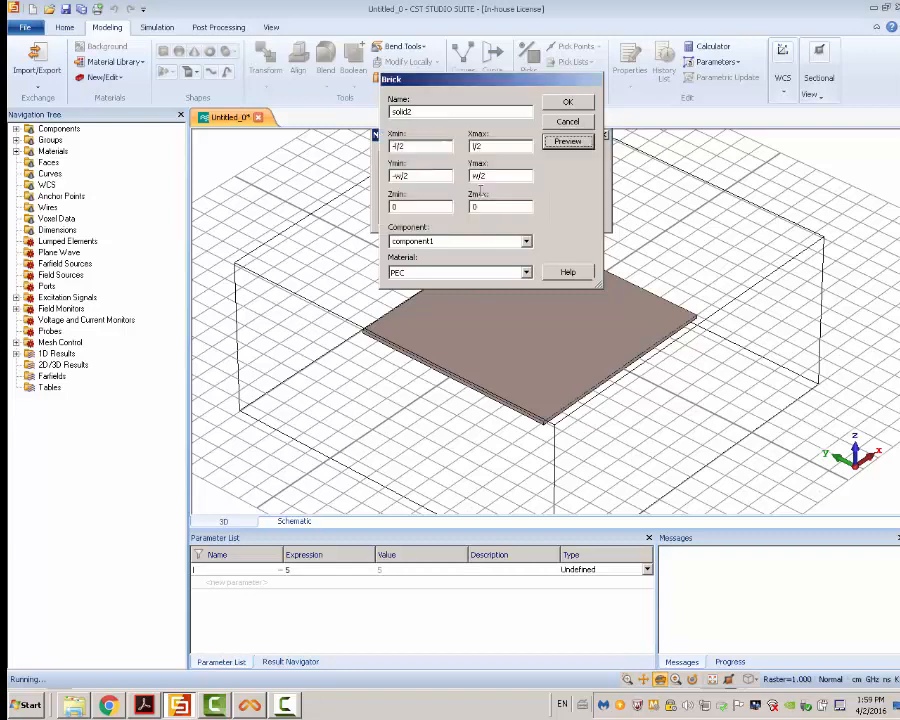
Step: Pick the substrate's underside face and extrude it in PEC with height 0.0 as the ground plane
{"action": "left_click_drag", "start_coordinate": [470, 300], "coordinate": [414, 251]}
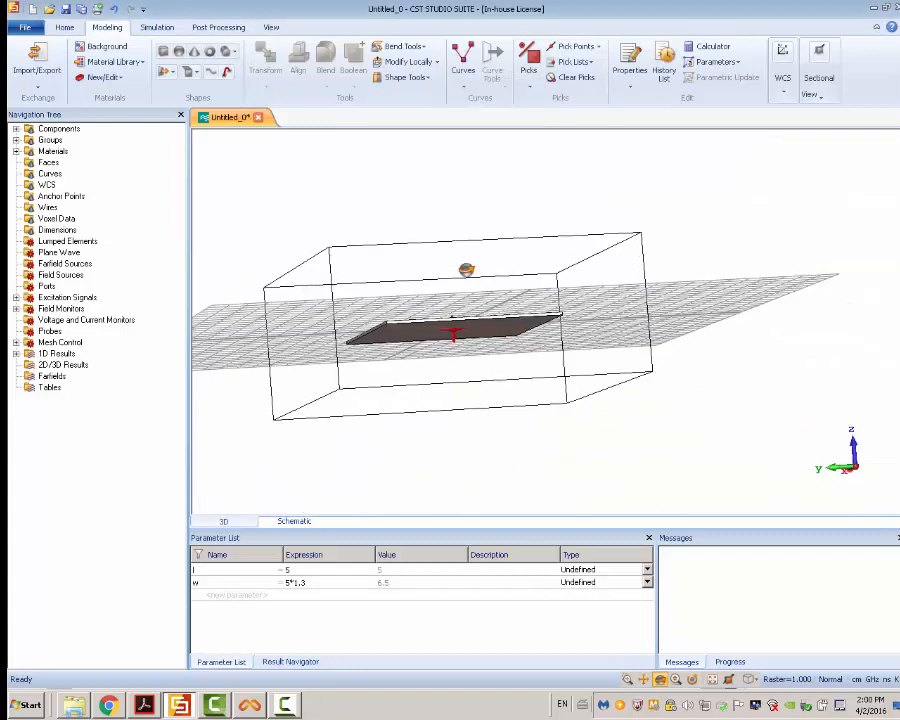
{"action": "left_click_drag", "start_coordinate": [464, 341], "coordinate": [423, 235]}
{"action": "key", "text": "f"}
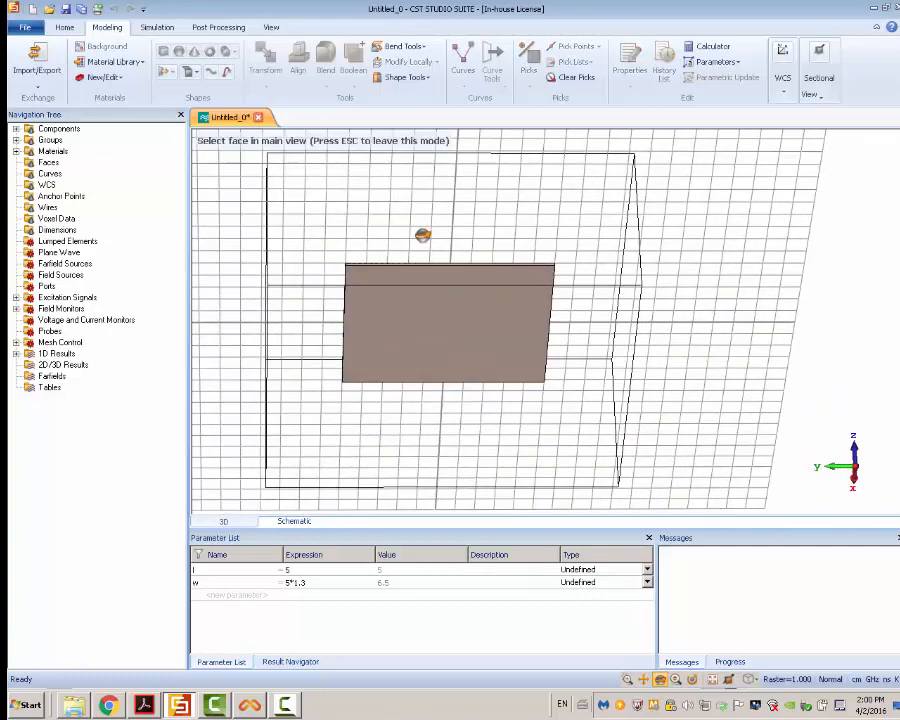
{"action": "left_click", "coordinate": [431, 305]}
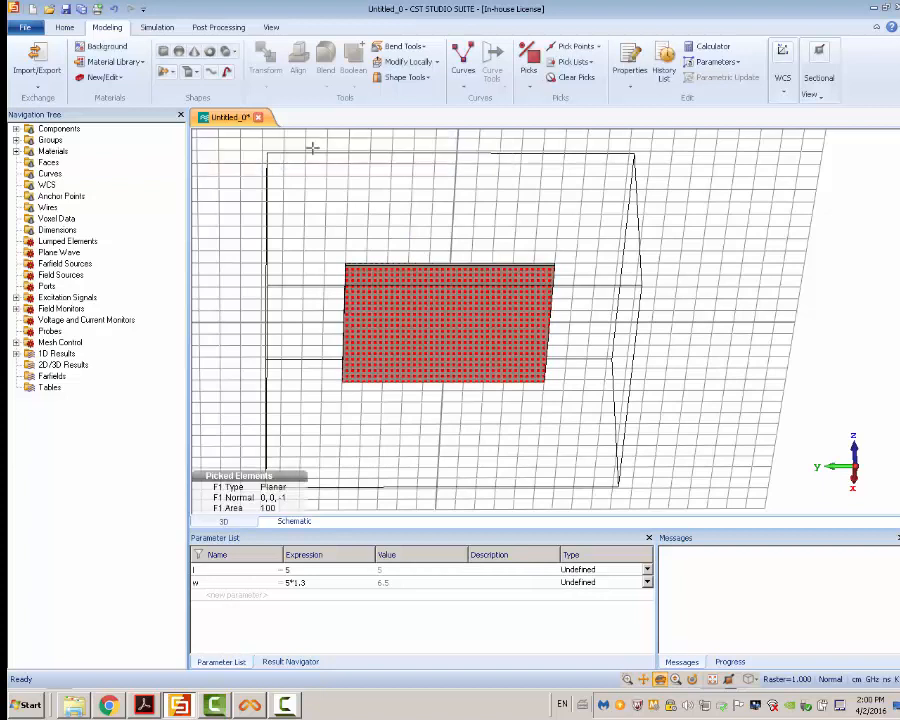
{"action": "left_click", "coordinate": [164, 73]}
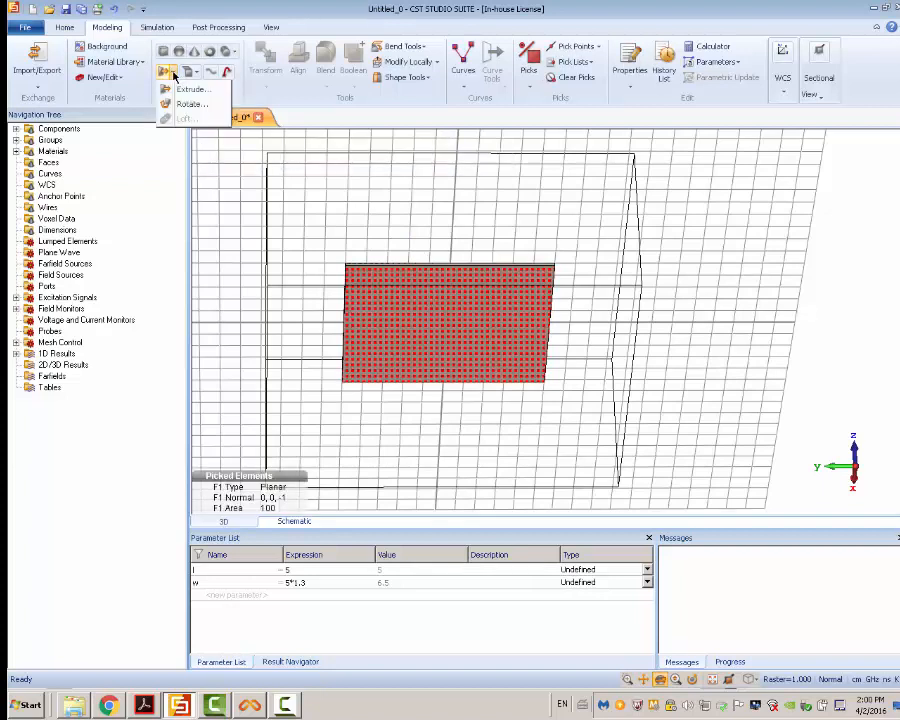
{"action": "left_click", "coordinate": [180, 90]}
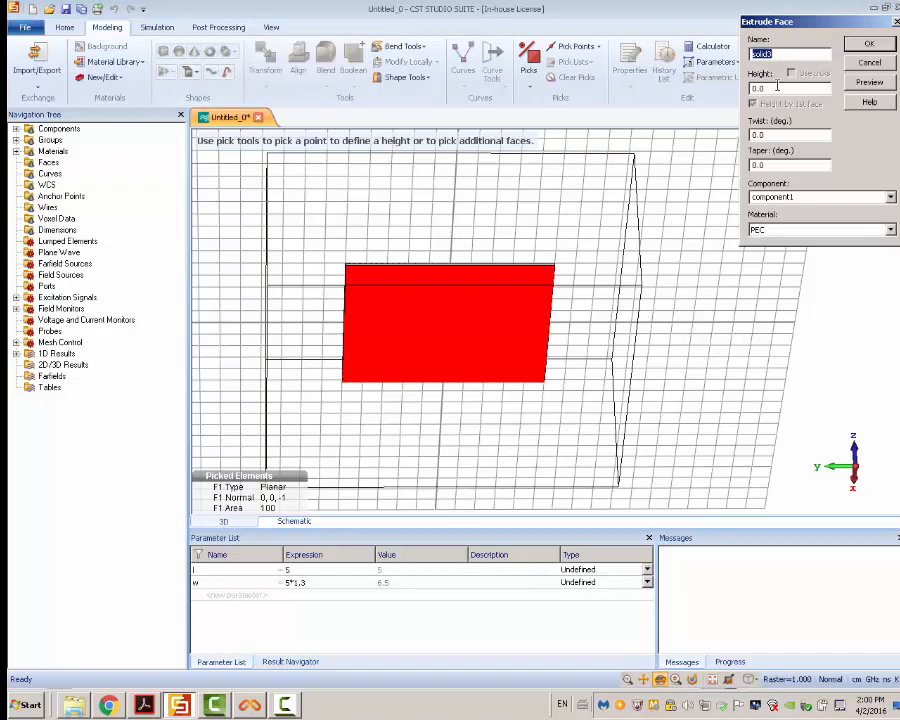
{"action": "left_click", "coordinate": [866, 83]}
{"action": "left_click", "coordinate": [869, 43]}
Step: Inspect the patch on the substrate, check the microstrip line feed figure in Adobe Acrobat Reader, and return to CST Studio Suite
{"action": "left_click_drag", "start_coordinate": [540, 228], "coordinate": [433, 352]}
{"action": "scroll", "coordinate": [450, 337], "scroll_direction": "up", "scroll_amount": 10}
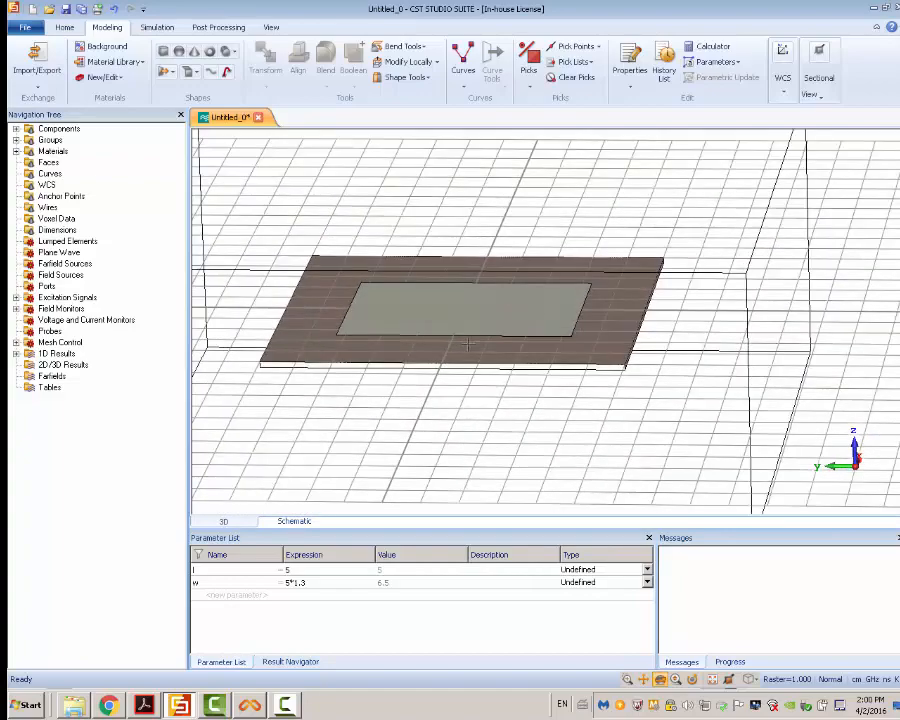
{"action": "scroll", "coordinate": [532, 378], "scroll_direction": "down", "scroll_amount": 4}
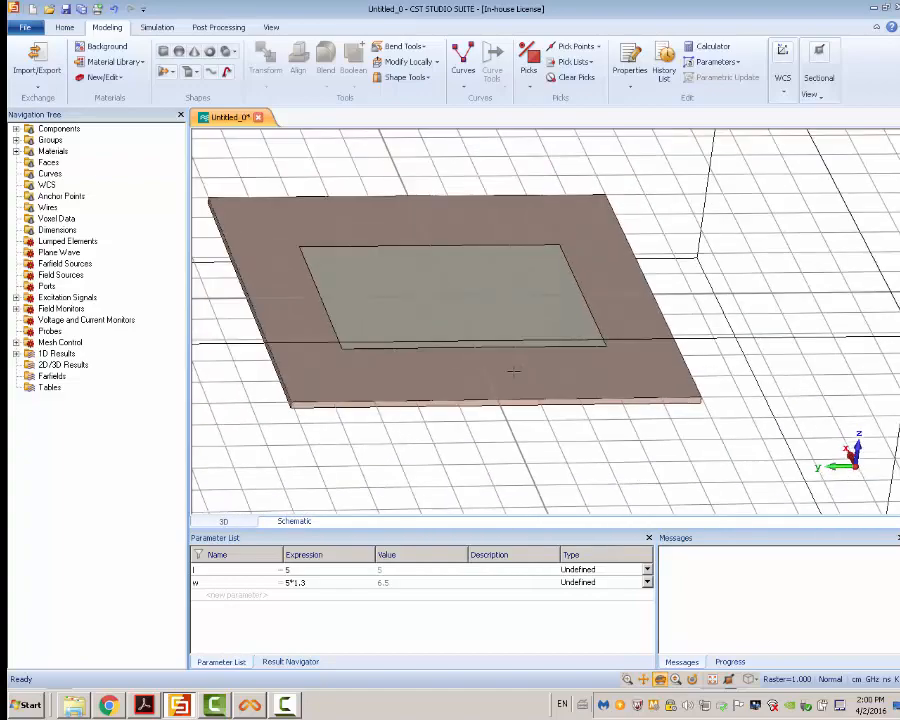
{"action": "mouse_move", "coordinate": [412, 349]}
{"action": "left_mouse_down"}
{"action": "mouse_move", "coordinate": [428, 368]}
{"action": "mouse_move", "coordinate": [481, 387]}
{"action": "mouse_move", "coordinate": [486, 380]}
{"action": "mouse_move", "coordinate": [405, 365]}
{"action": "left_mouse_up"}
{"action": "scroll", "coordinate": [506, 369], "scroll_direction": "down", "scroll_amount": 1}
{"action": "scroll", "coordinate": [506, 369], "scroll_direction": "down", "scroll_amount": 1}
{"action": "left_click", "coordinate": [143, 705]}
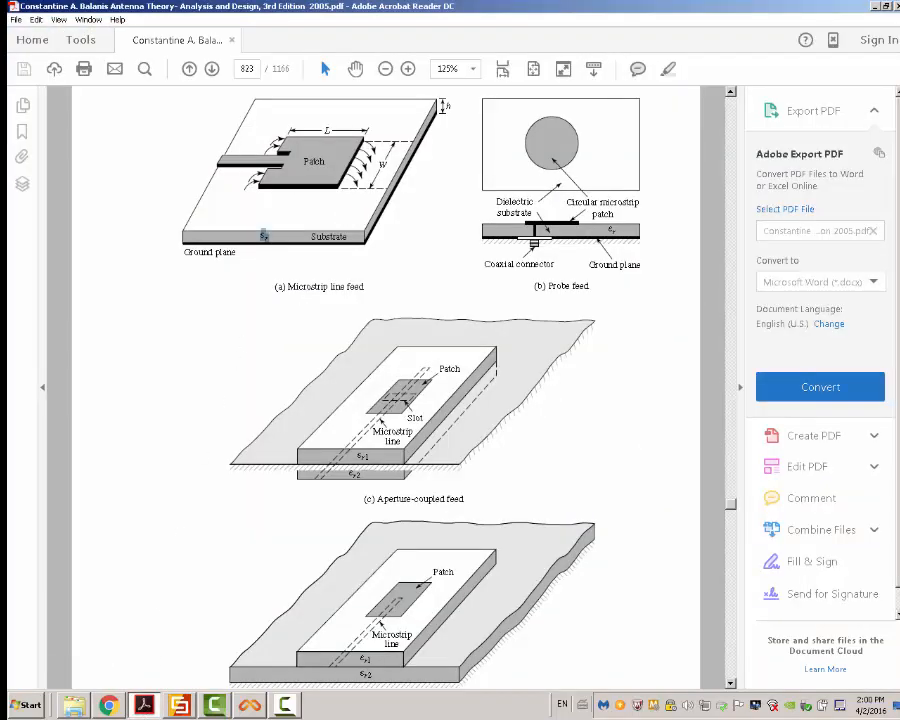
{"action": "left_click", "coordinate": [184, 708]}
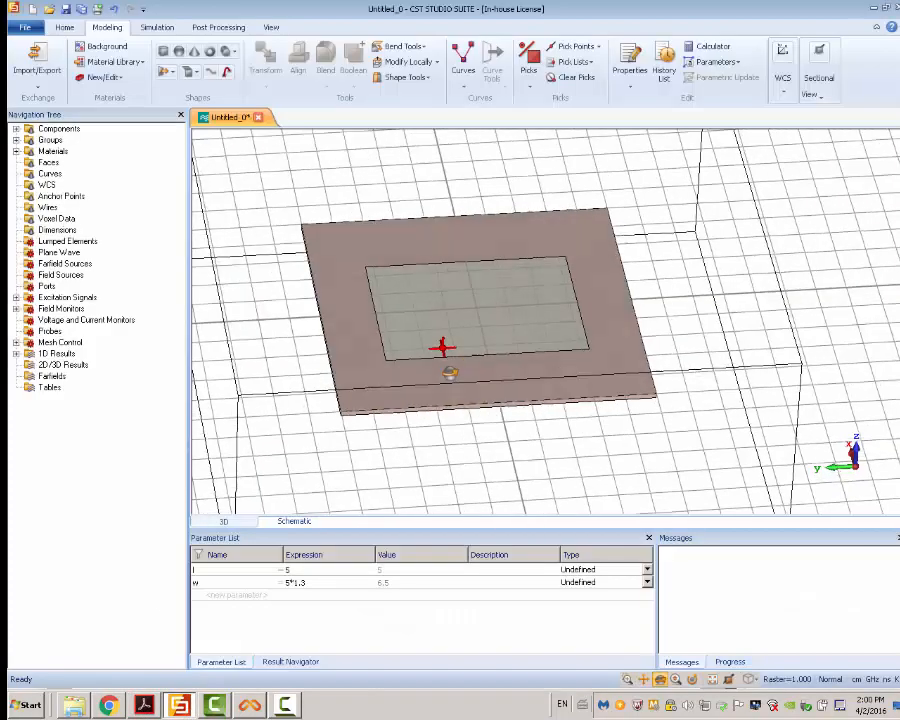
Step: Create a line curve from the midpoint of the patch's front edge to the midpoint of the substrate's front edge
{"action": "left_click", "coordinate": [464, 86]}
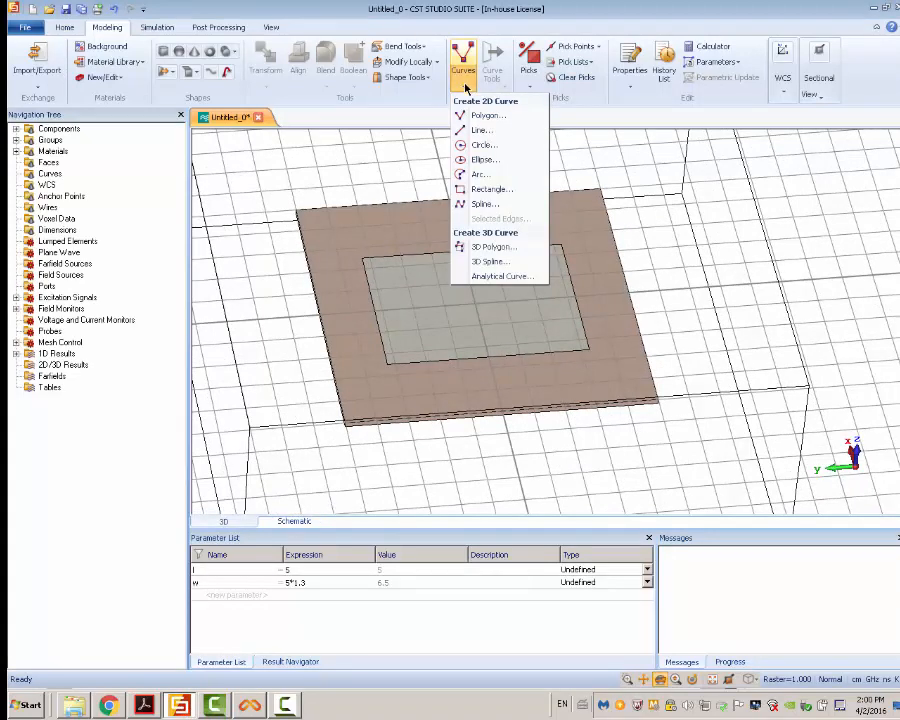
{"action": "left_click", "coordinate": [478, 131]}
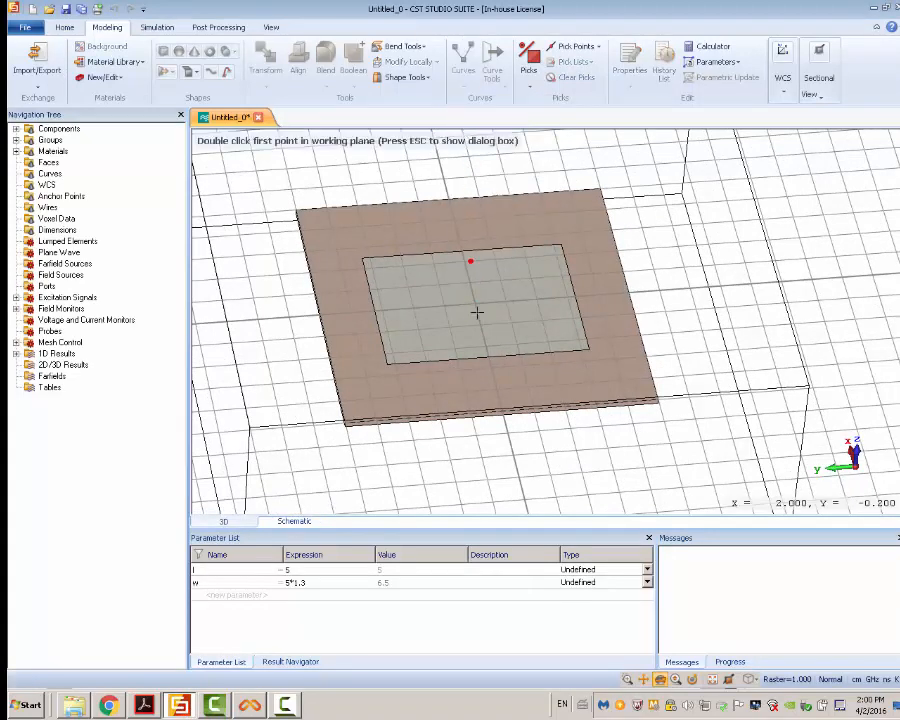
{"action": "key", "text": "e"}
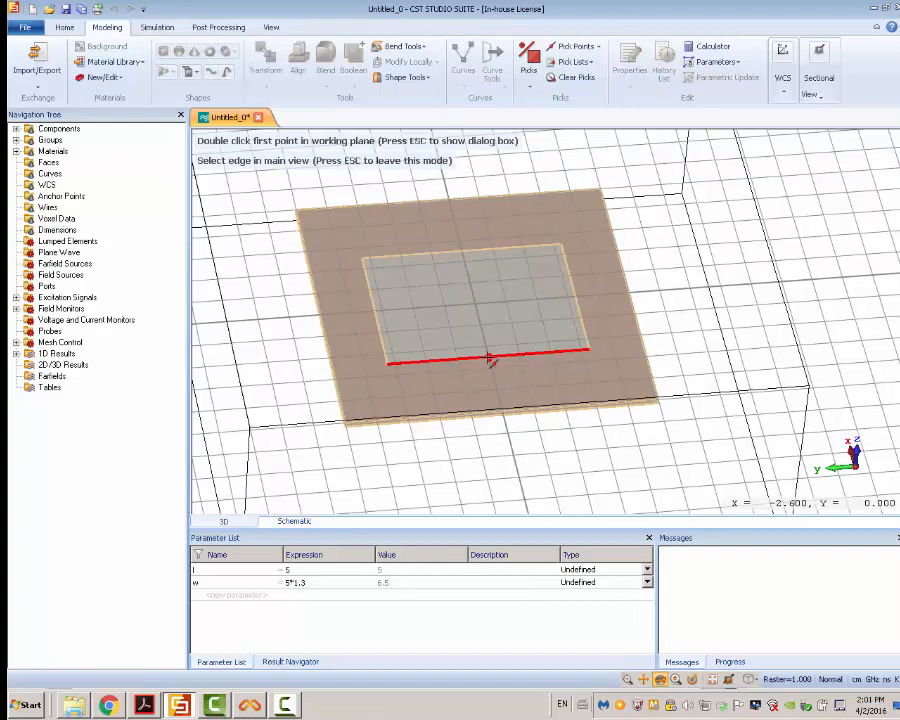
{"action": "double_click", "coordinate": [489, 358]}
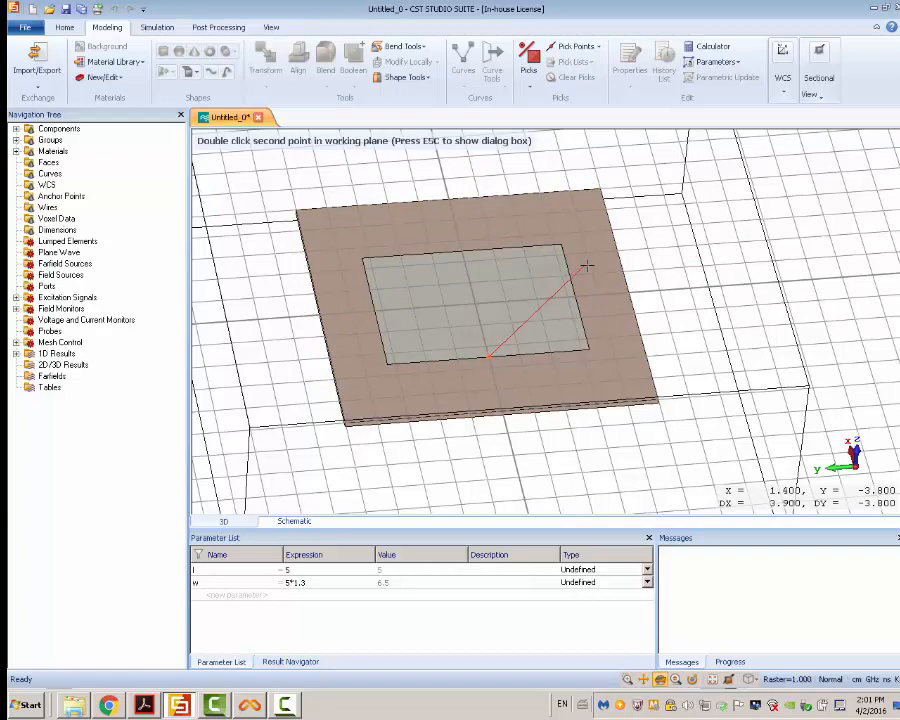
{"action": "key", "text": "e"}
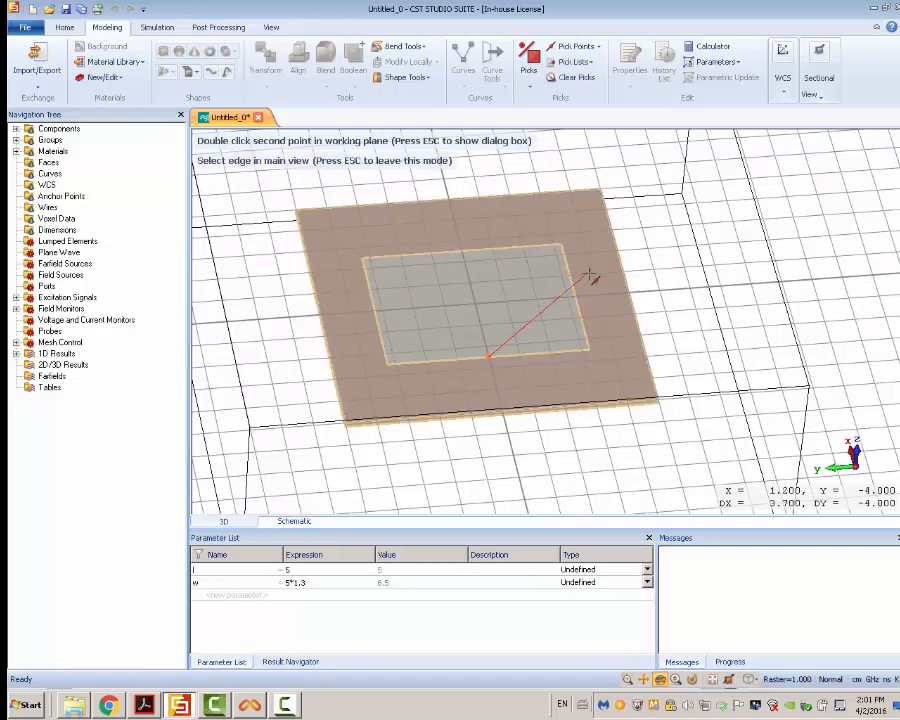
{"action": "double_click", "coordinate": [503, 412]}
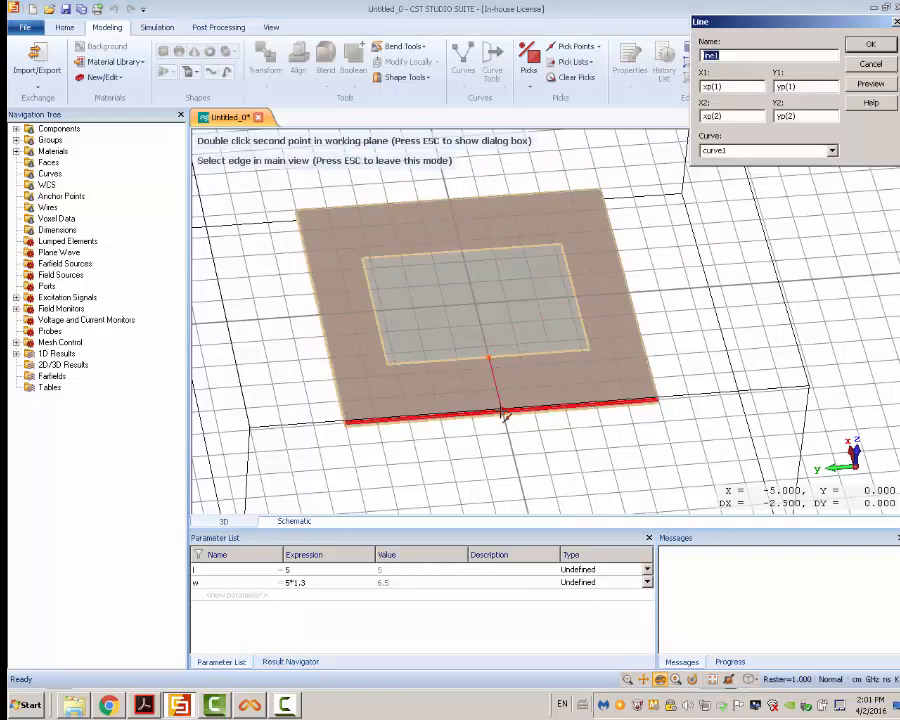
{"action": "left_click", "coordinate": [870, 49]}
Step: Examine the feed line curve, compare it with the line feed figure in Adobe Acrobat Reader, and return to CST Studio Suite
{"action": "left_click_drag", "start_coordinate": [491, 403], "coordinate": [515, 386]}
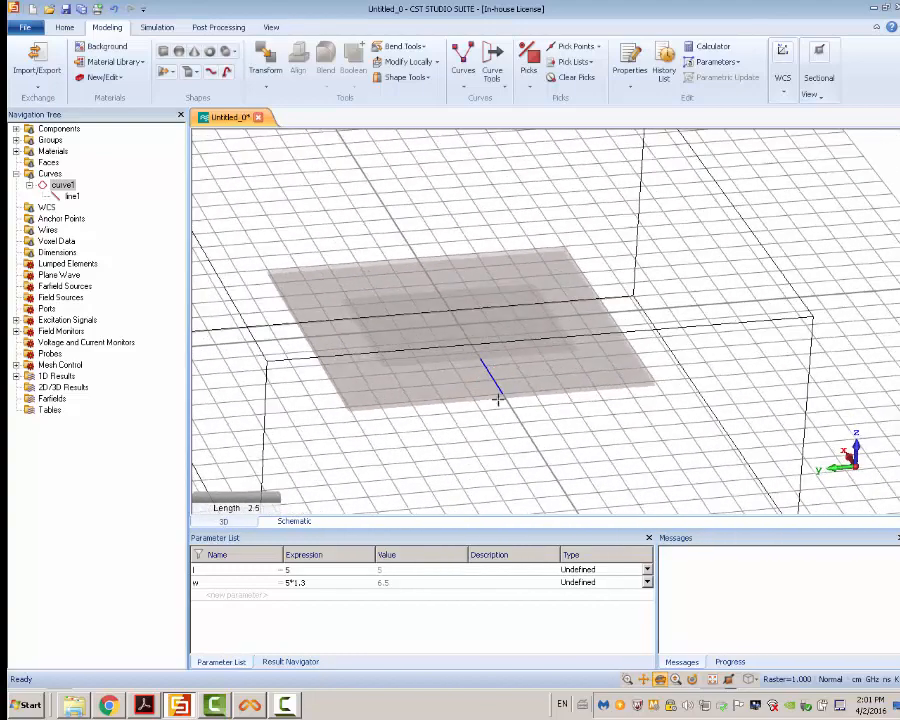
{"action": "scroll", "coordinate": [497, 399], "scroll_direction": "up", "scroll_amount": 5}
{"action": "scroll", "coordinate": [497, 387], "scroll_direction": "down", "scroll_amount": 5}
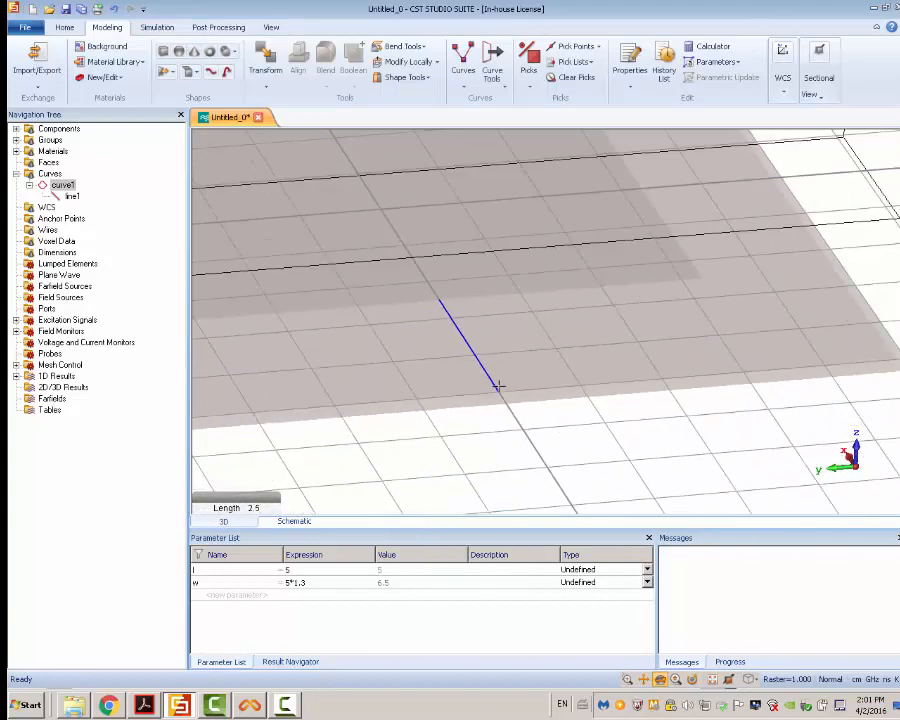
{"action": "mouse_move", "coordinate": [588, 382]}
{"action": "left_mouse_down"}
{"action": "mouse_move", "coordinate": [457, 401]}
{"action": "mouse_move", "coordinate": [488, 419]}
{"action": "mouse_move", "coordinate": [491, 404]}
{"action": "left_mouse_up"}
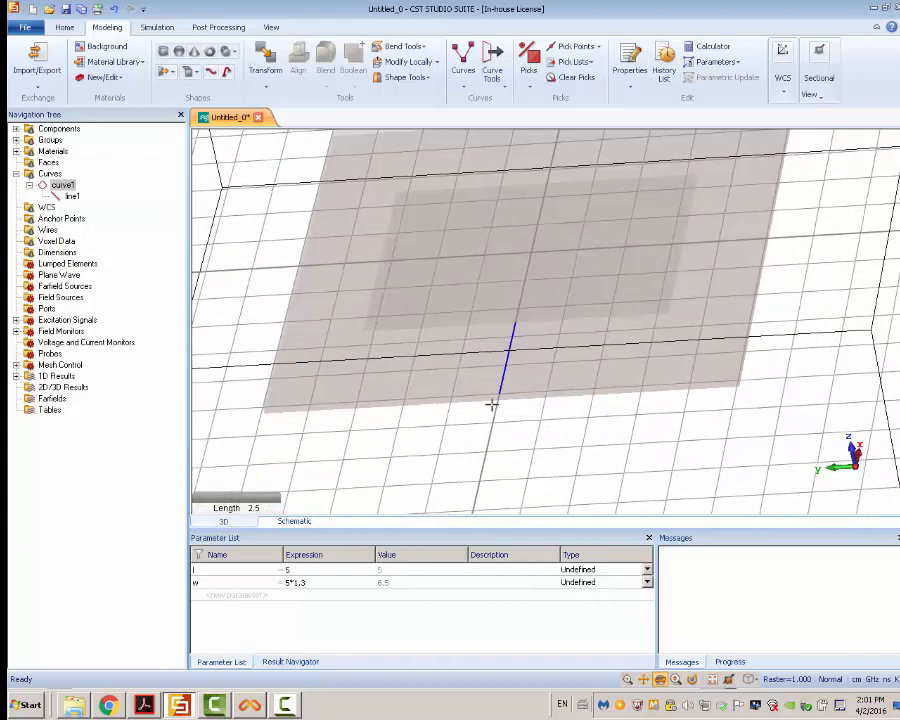
{"action": "left_click_drag", "start_coordinate": [499, 386], "coordinate": [560, 374]}
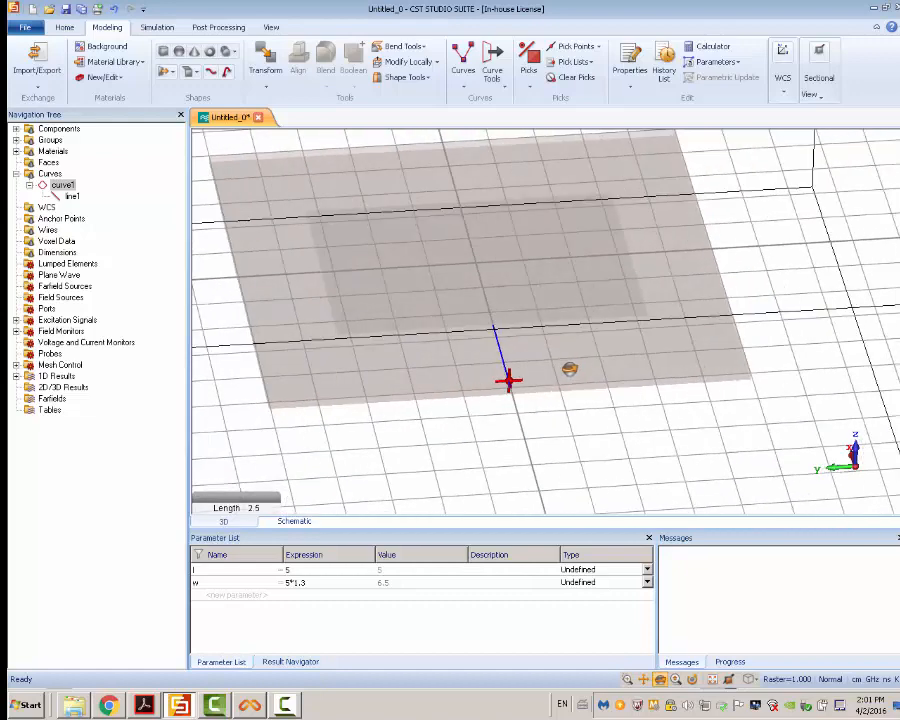
{"action": "left_click", "coordinate": [142, 705]}
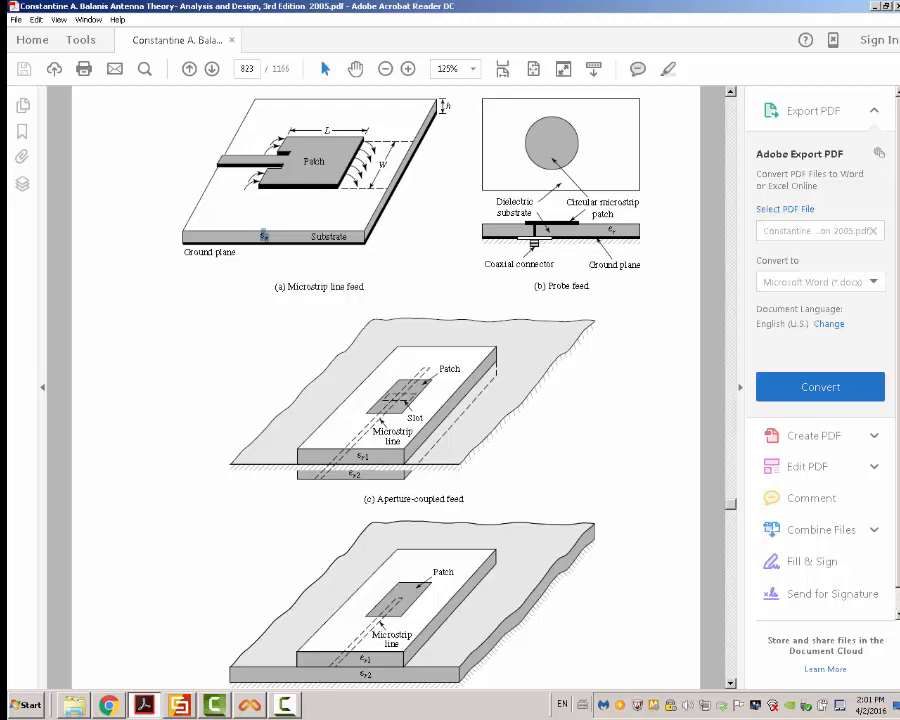
{"action": "left_click", "coordinate": [180, 705]}
{"action": "left_click_drag", "start_coordinate": [464, 257], "coordinate": [582, 305]}
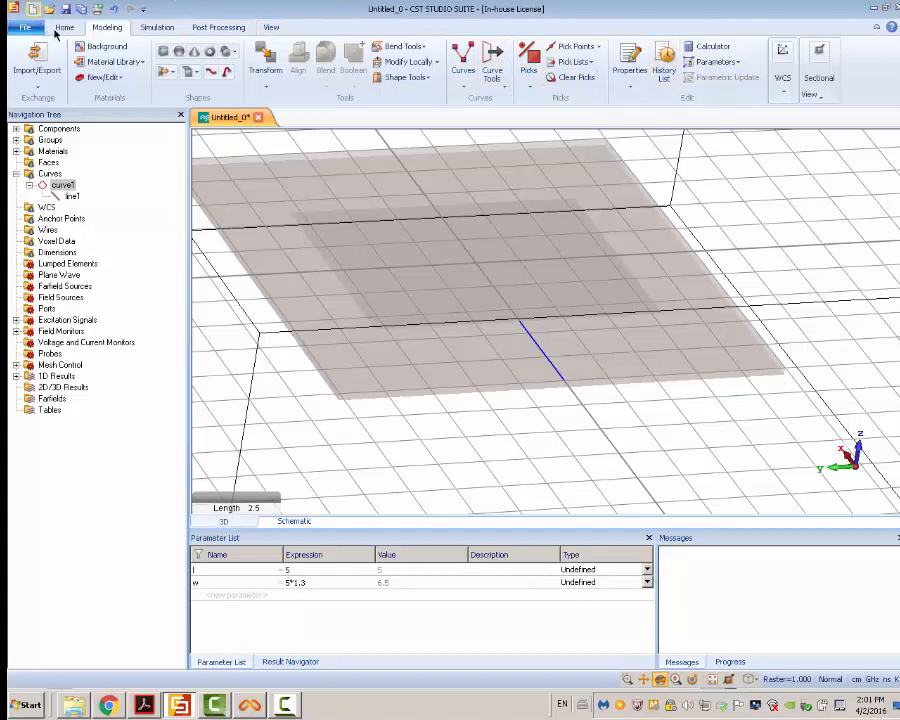
Step: Start the analytical line impedance calculation macro and choose the Thin Microstrip setup
{"action": "left_click", "coordinate": [60, 28]}
{"action": "left_click", "coordinate": [593, 88]}
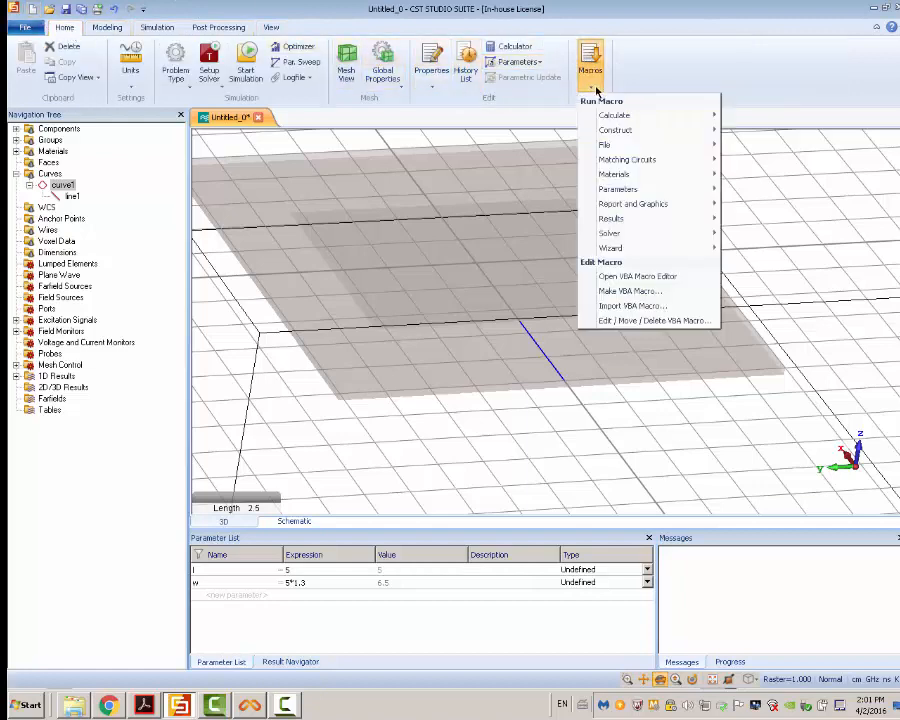
{"action": "mouse_move", "coordinate": [615, 117]}
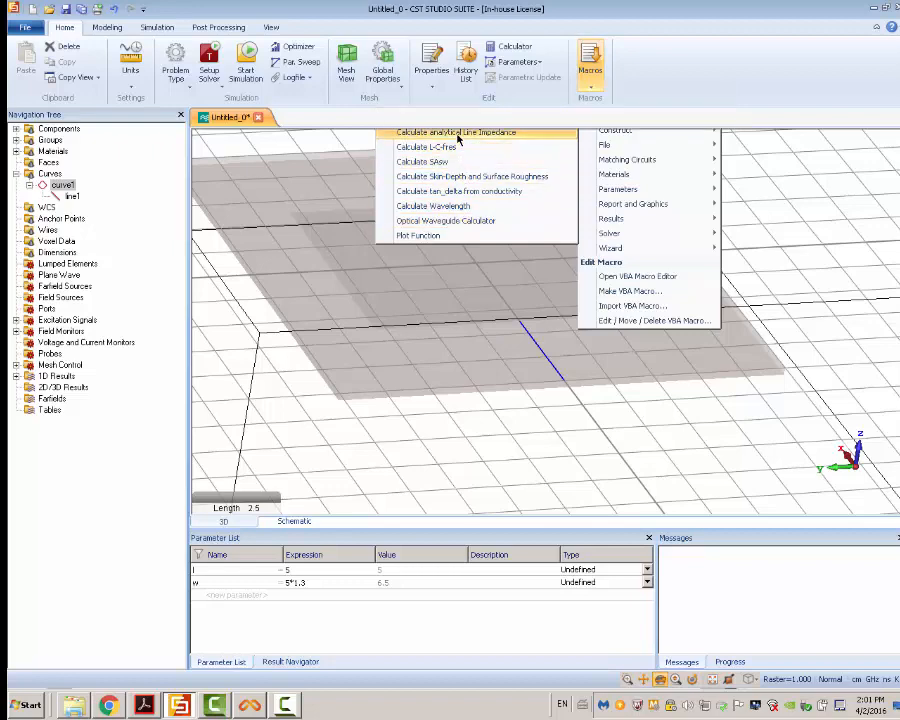
{"action": "left_click", "coordinate": [456, 132]}
{"action": "left_click", "coordinate": [469, 231]}
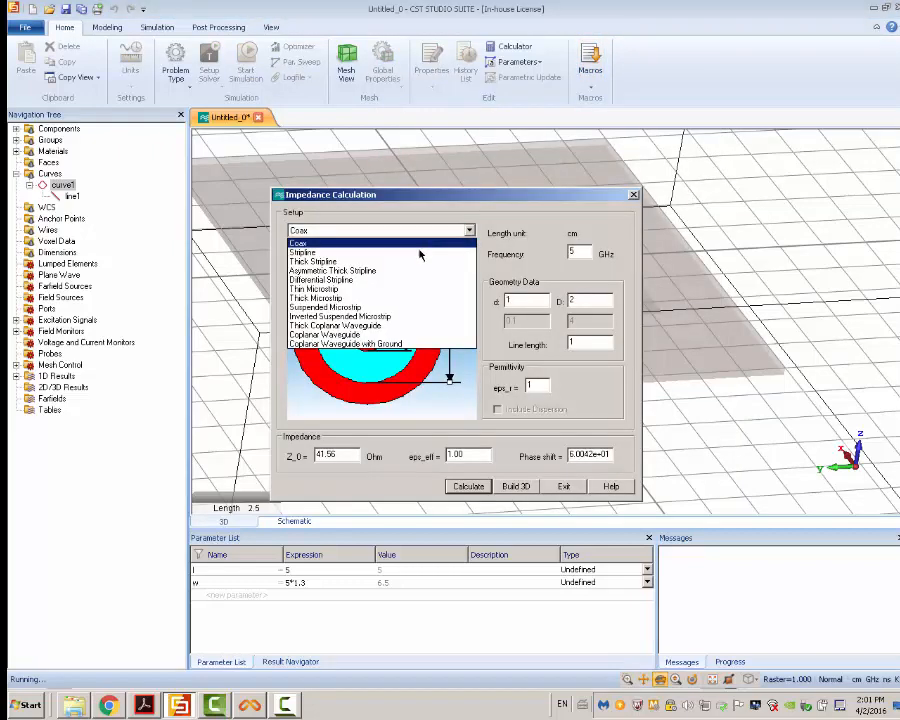
{"action": "left_click", "coordinate": [400, 289]}
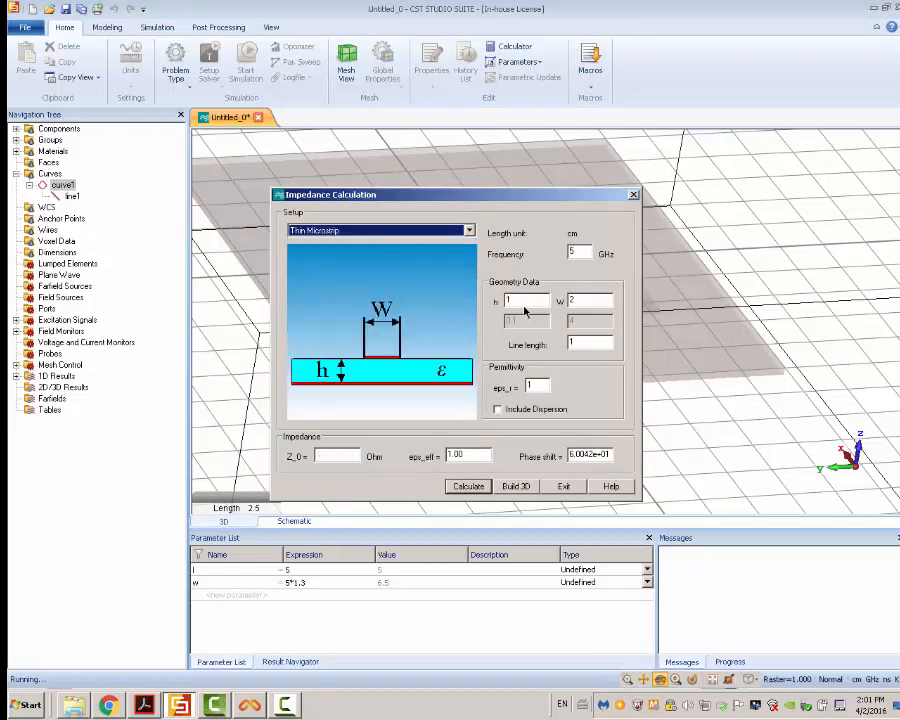
Step: Calculate the microstrip impedance with h .16, eps_r 4.3 and line width W .31
{"action": "left_click_drag", "start_coordinate": [523, 300], "coordinate": [483, 300]}
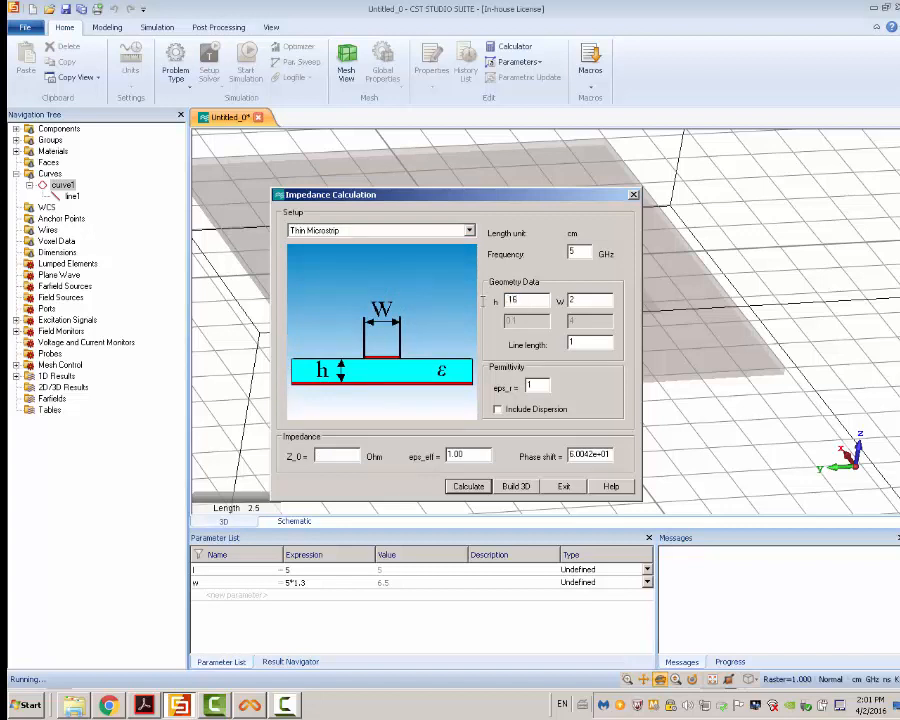
{"action": "left_click_drag", "start_coordinate": [536, 389], "coordinate": [501, 379]}
{"action": "left_click", "coordinate": [467, 486]}
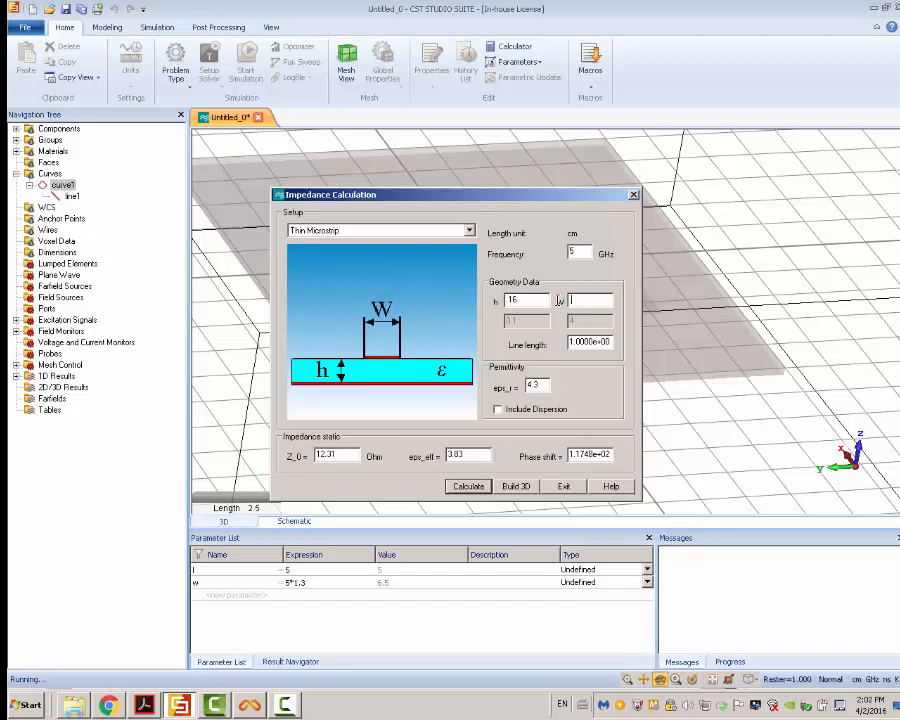
{"action": "left_click", "coordinate": [480, 486]}
{"action": "left_click", "coordinate": [469, 230]}
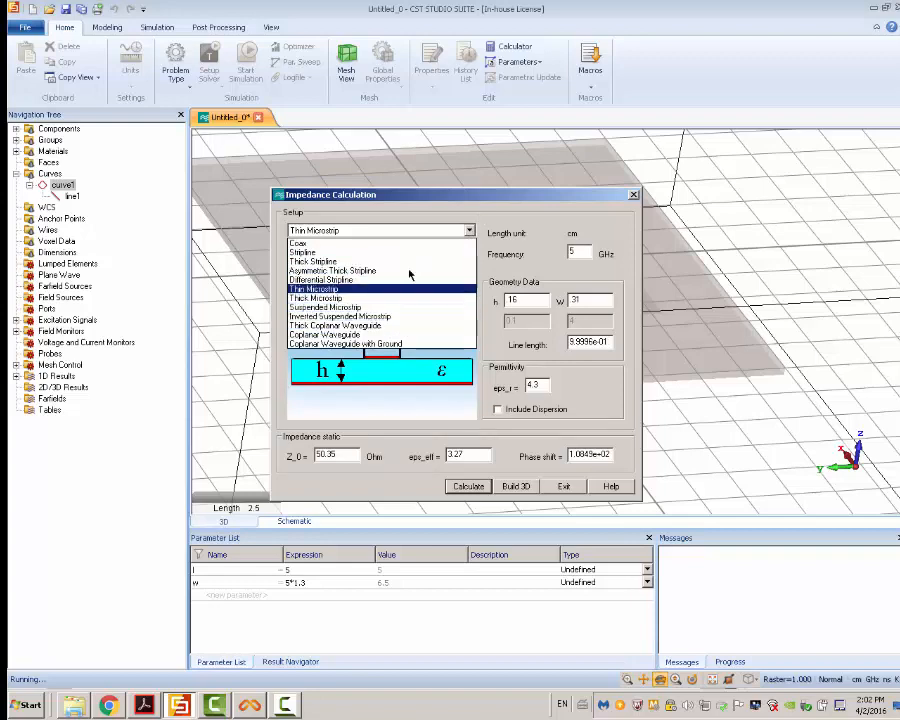
{"action": "left_click", "coordinate": [553, 197]}
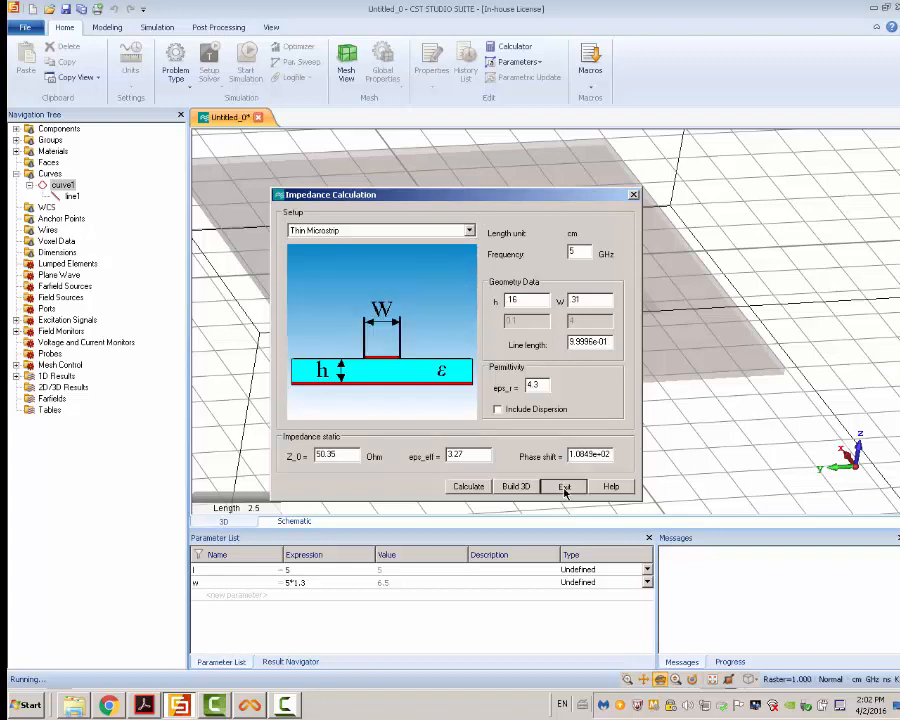
Step: Close the impedance calculation and start a Trace from Curve on the feed line curve line1
{"action": "left_click", "coordinate": [564, 487]}
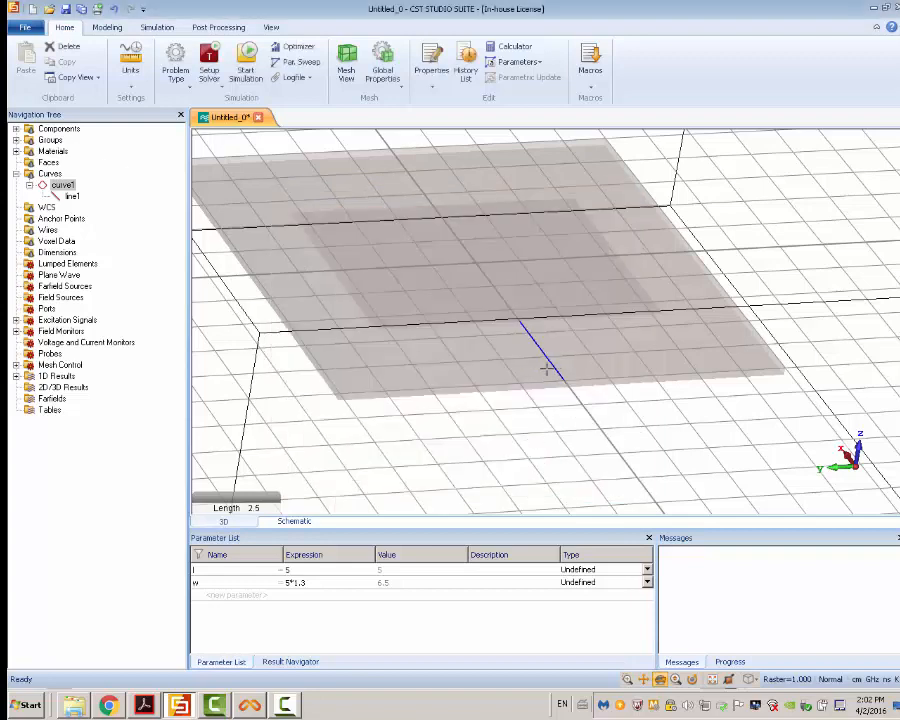
{"action": "left_click", "coordinate": [59, 130]}
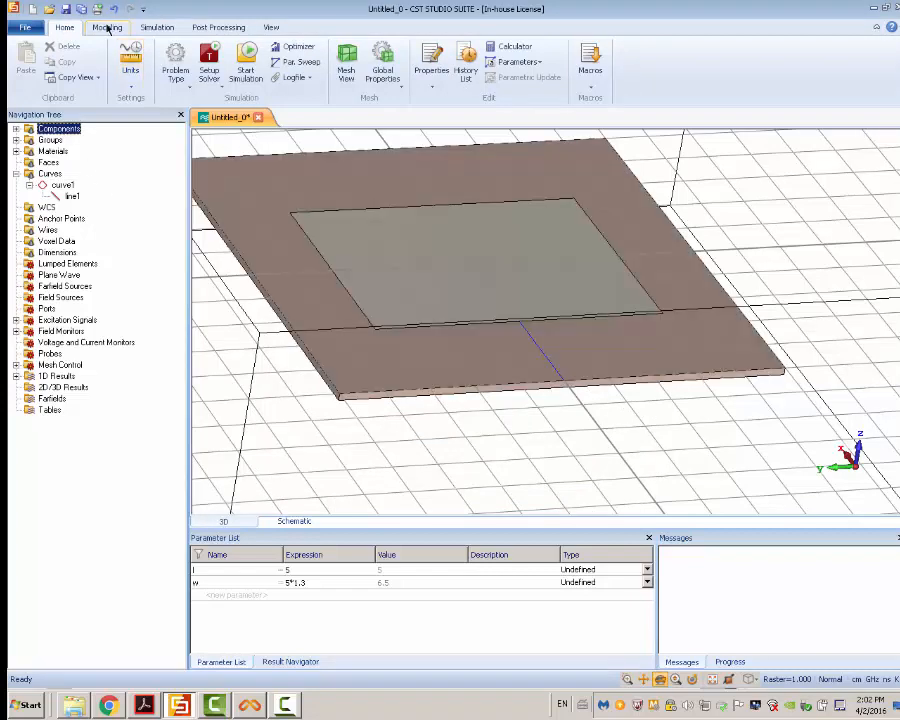
{"action": "left_click", "coordinate": [108, 27]}
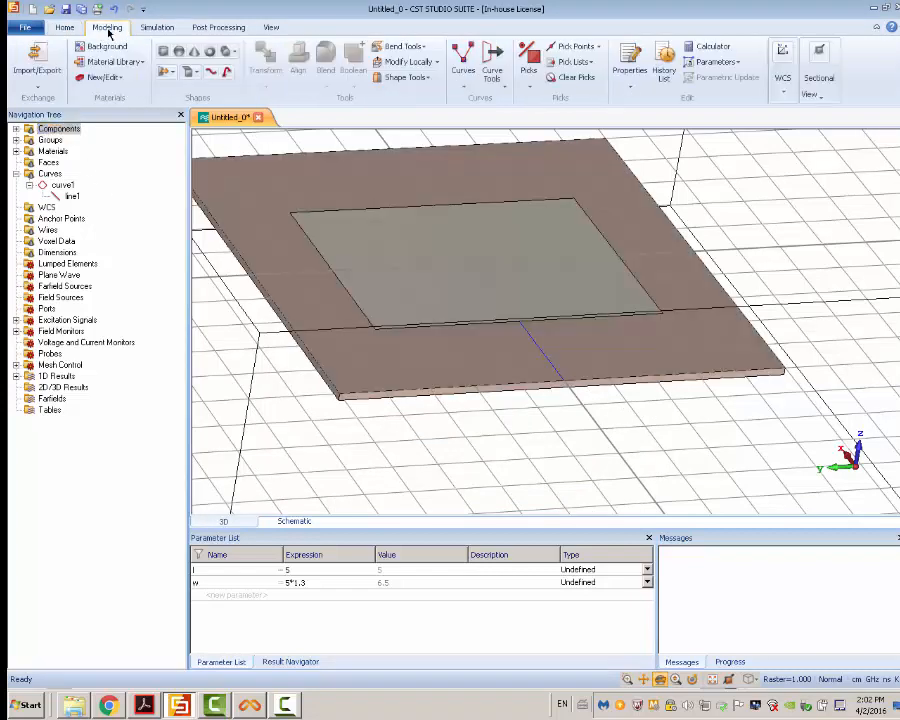
{"action": "left_click", "coordinate": [492, 72]}
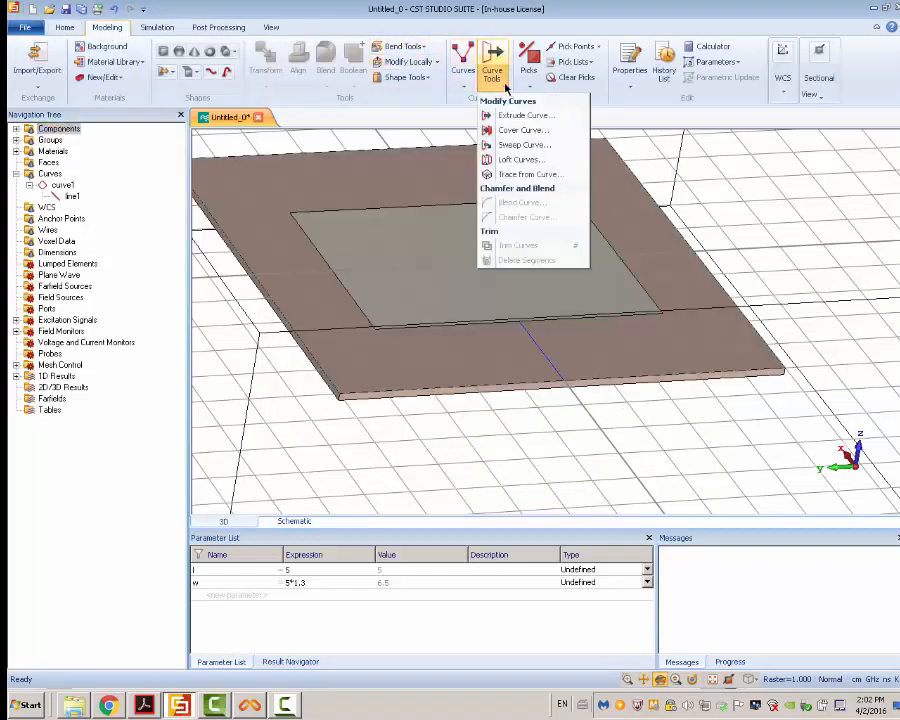
{"action": "left_click", "coordinate": [517, 176]}
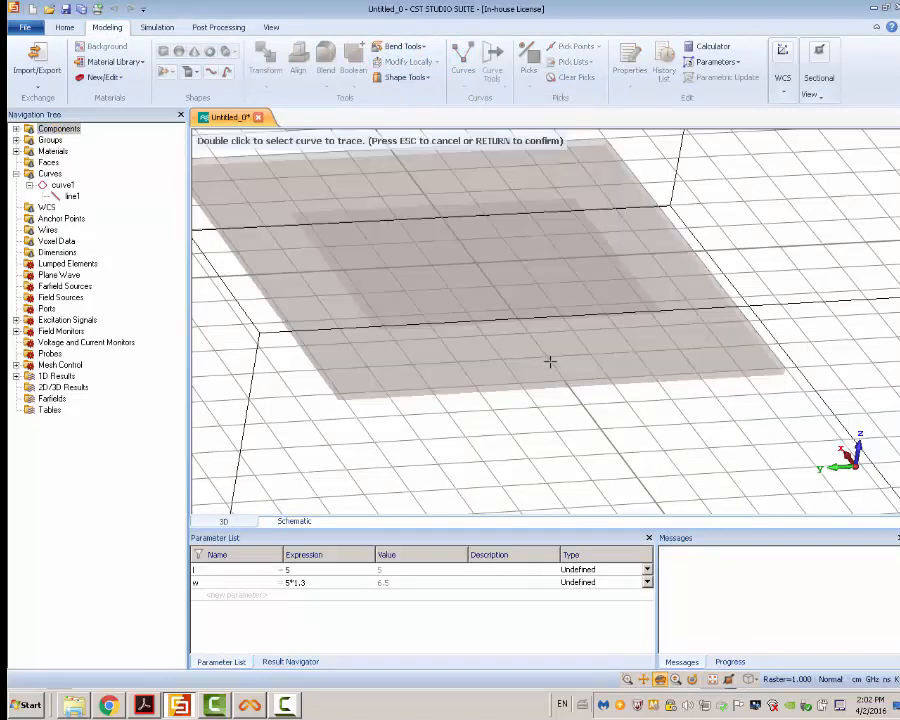
{"action": "double_click", "coordinate": [76, 195]}
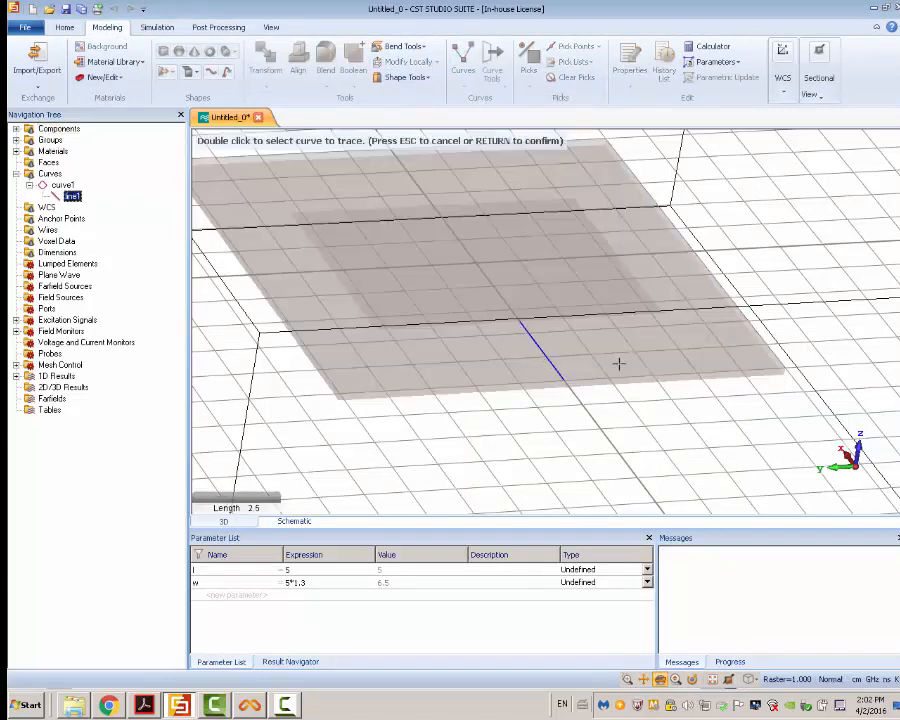
{"action": "key", "text": "Return"}
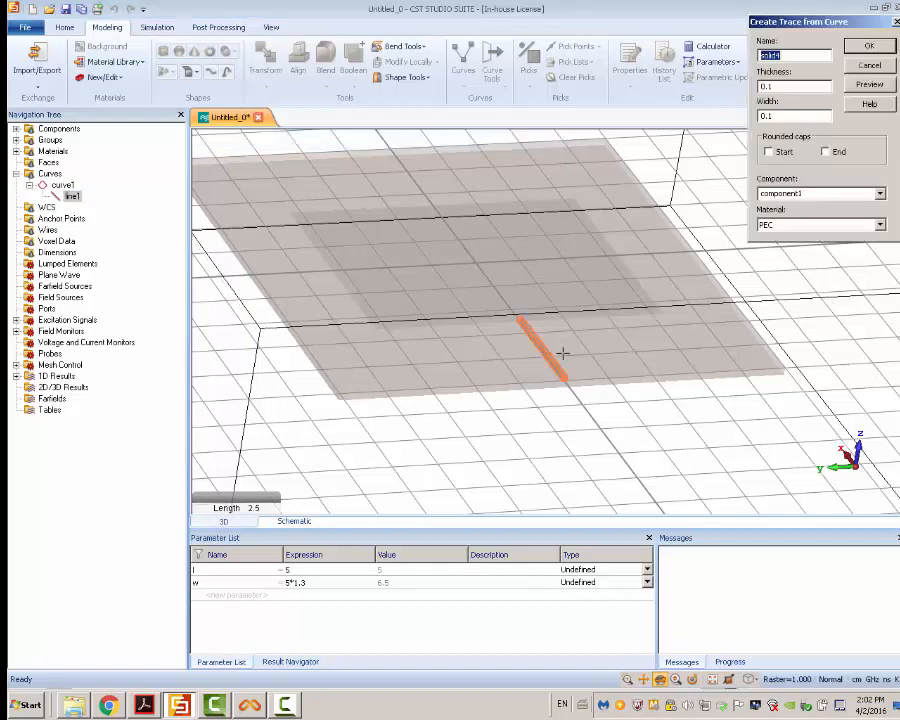
Step: Create the PEC feed trace with thickness 0 and width w50, defining the new parameter w50 as .31
{"action": "mouse_move", "coordinate": [837, 22]}
{"action": "left_mouse_down"}
{"action": "mouse_move", "coordinate": [384, 235]}
{"action": "mouse_move", "coordinate": [383, 222]}
{"action": "left_mouse_up"}
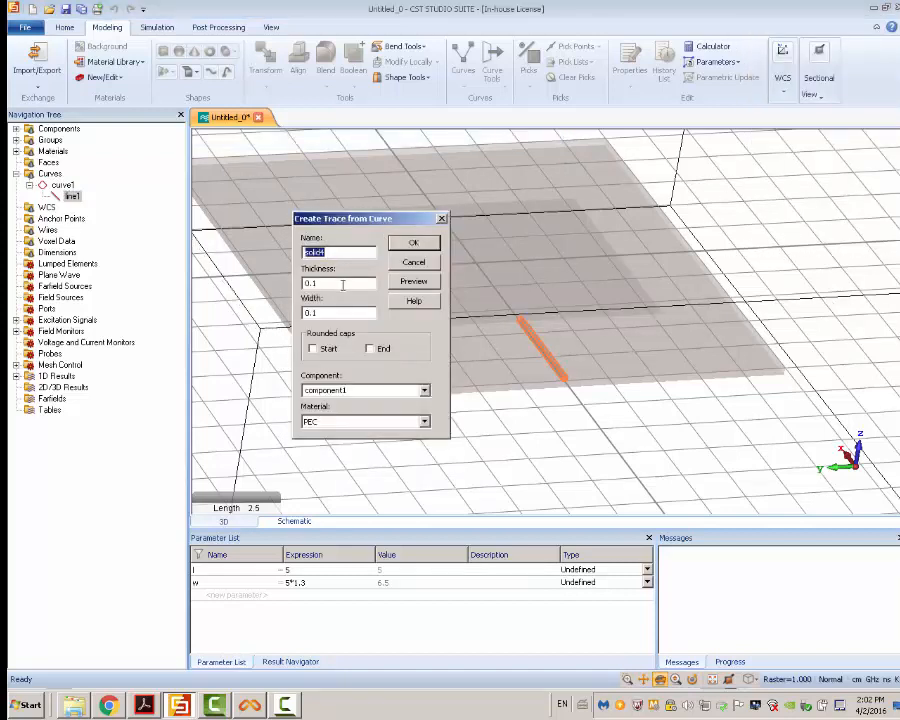
{"action": "left_click", "coordinate": [342, 285]}
{"action": "left_click_drag", "start_coordinate": [342, 285], "coordinate": [213, 286]}
{"action": "type", "text": "0"}
{"action": "left_click_drag", "start_coordinate": [335, 313], "coordinate": [254, 314]}
{"action": "key", "text": "Return"}
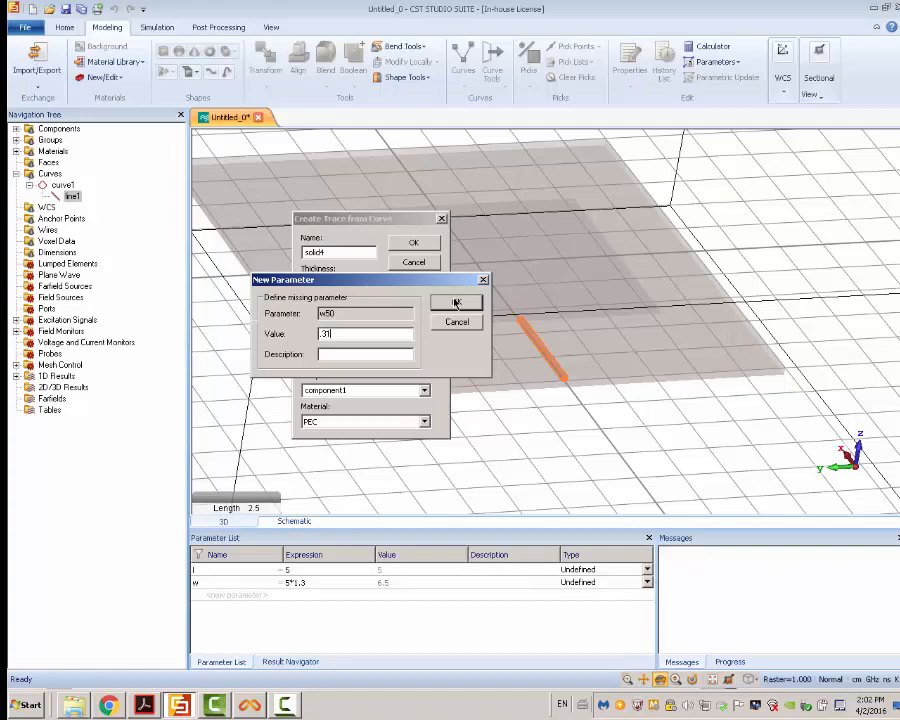
{"action": "key", "text": "Return"}
Step: Pick both corners of the feed line's outer end and the midpoint of the substrate's lower front edge
{"action": "left_click_drag", "start_coordinate": [539, 351], "coordinate": [566, 326]}
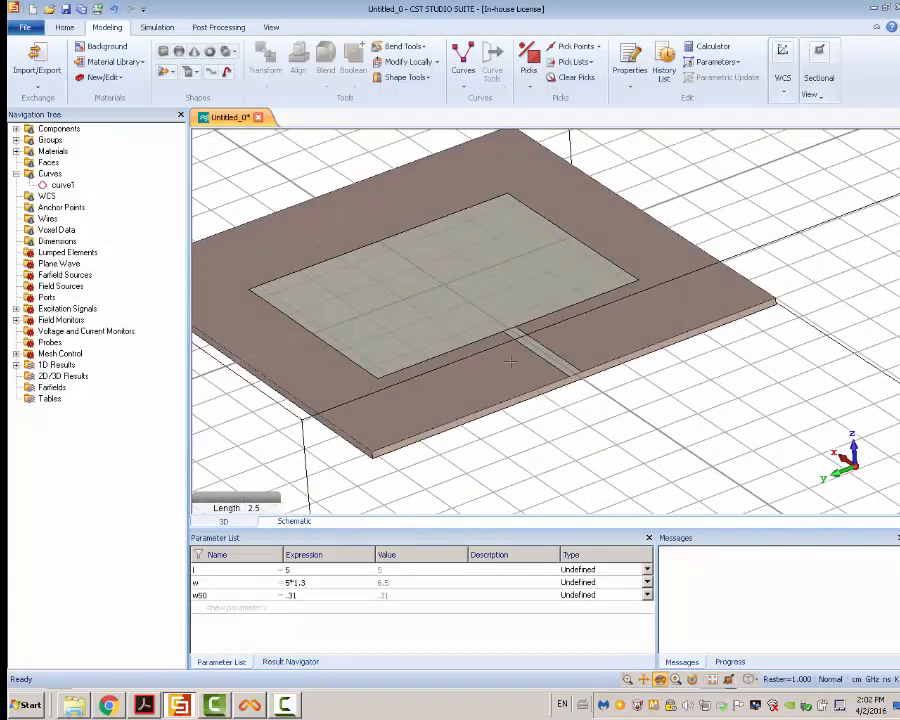
{"action": "scroll", "coordinate": [533, 371], "scroll_direction": "up", "scroll_amount": 3}
{"action": "scroll", "coordinate": [533, 368], "scroll_direction": "up", "scroll_amount": 3}
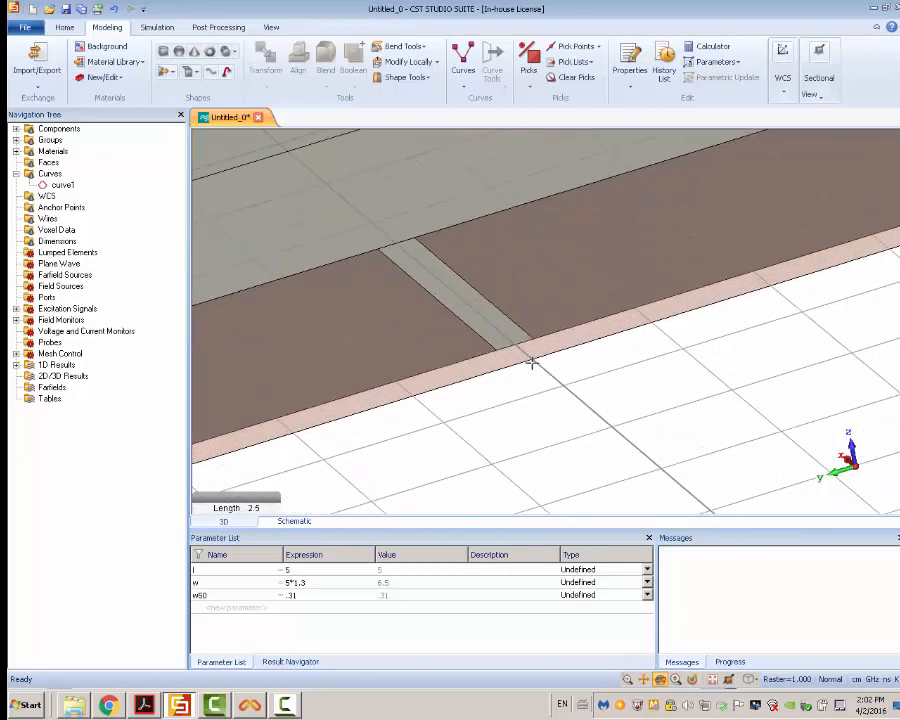
{"action": "scroll", "coordinate": [537, 356], "scroll_direction": "up", "scroll_amount": 3}
{"action": "scroll", "coordinate": [537, 356], "scroll_direction": "down", "scroll_amount": 4}
{"action": "scroll", "coordinate": [537, 356], "scroll_direction": "up", "scroll_amount": 2}
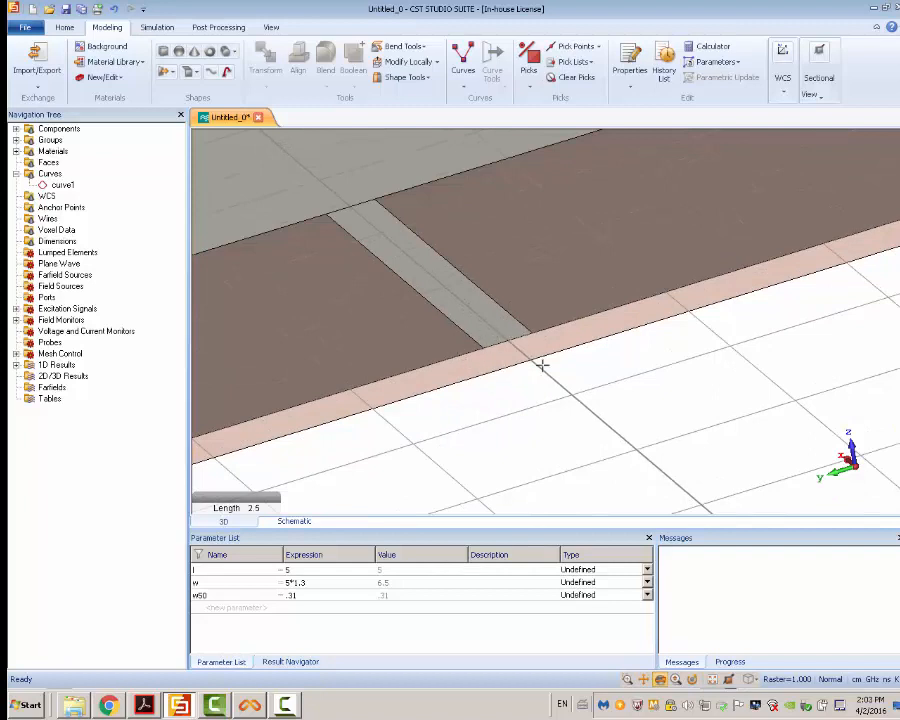
{"action": "key", "text": "s"}
{"action": "left_click", "coordinate": [534, 333]}
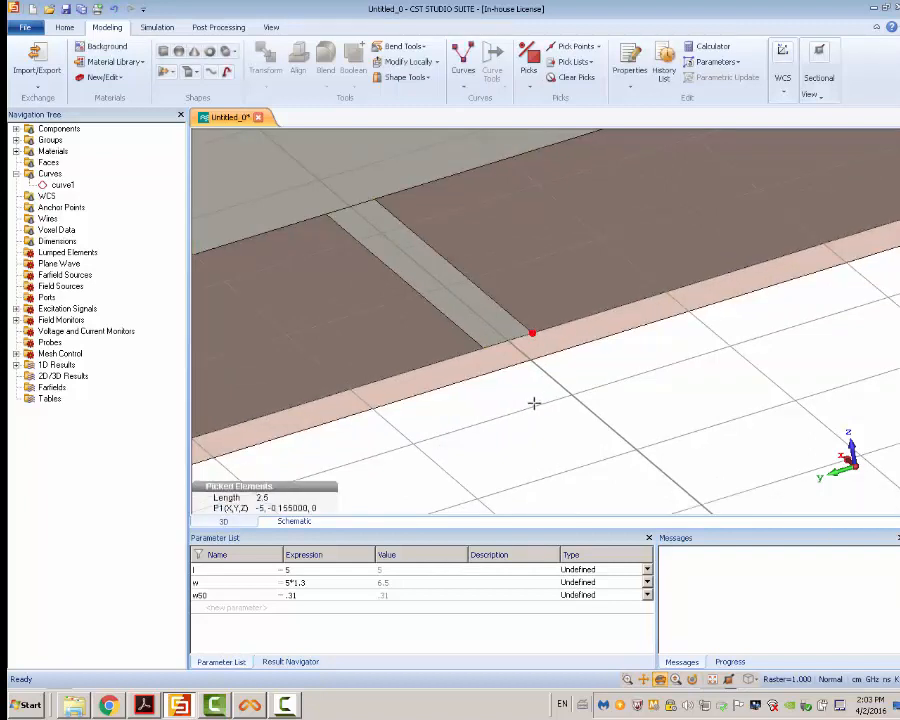
{"action": "key", "text": "s"}
{"action": "left_click", "coordinate": [484, 348]}
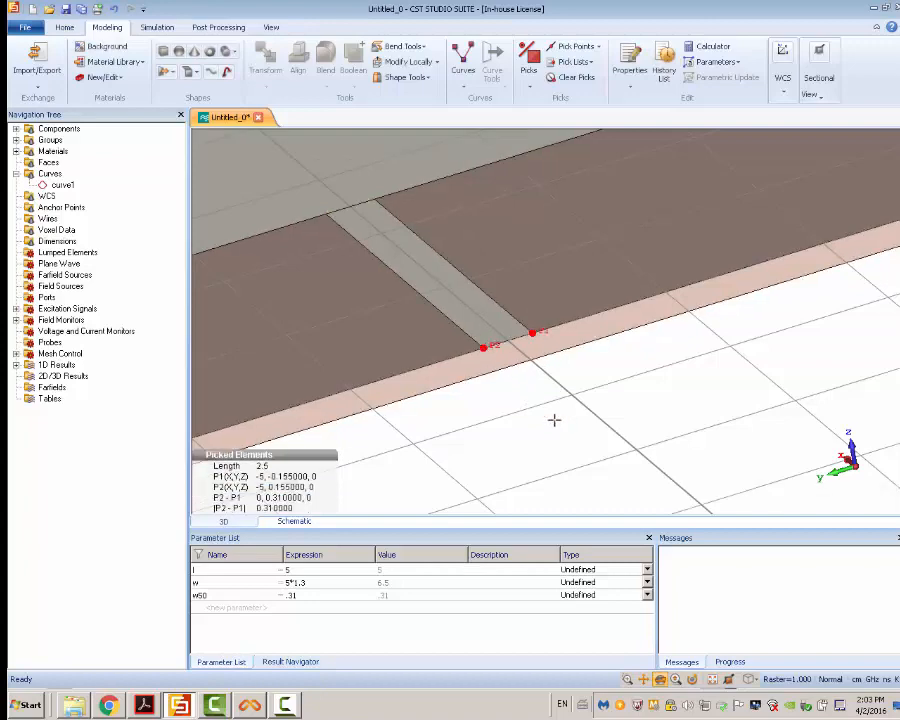
{"action": "key", "text": "e"}
{"action": "left_click", "coordinate": [518, 361]}
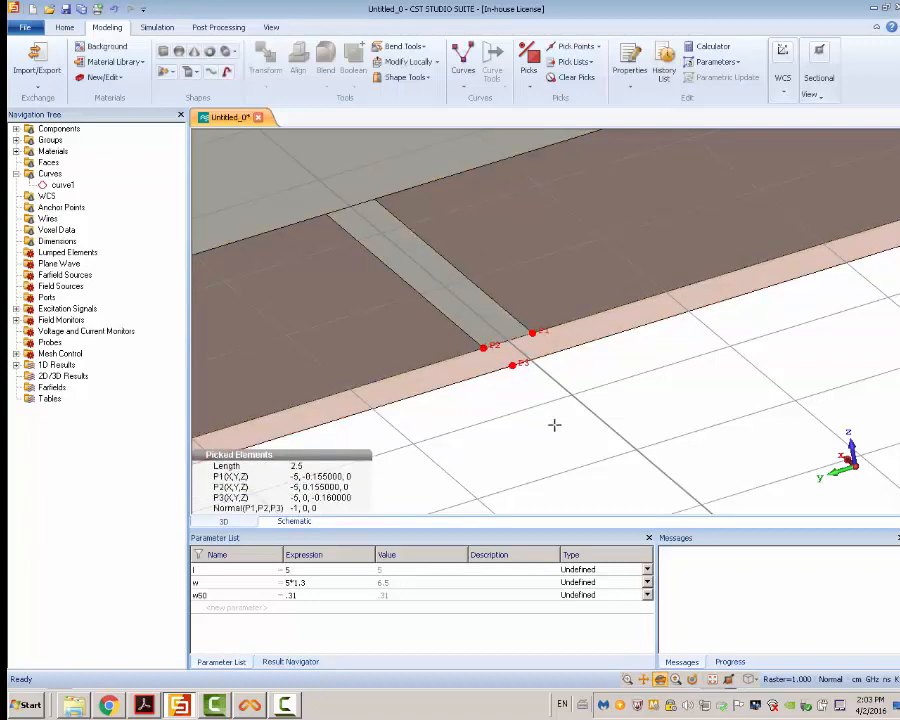
Step: Start a waveguide port from the three picked points and examine its outline at the feed line's end
{"action": "scroll", "coordinate": [552, 422], "scroll_direction": "down", "scroll_amount": 5}
{"action": "scroll", "coordinate": [546, 426], "scroll_direction": "up", "scroll_amount": 5}
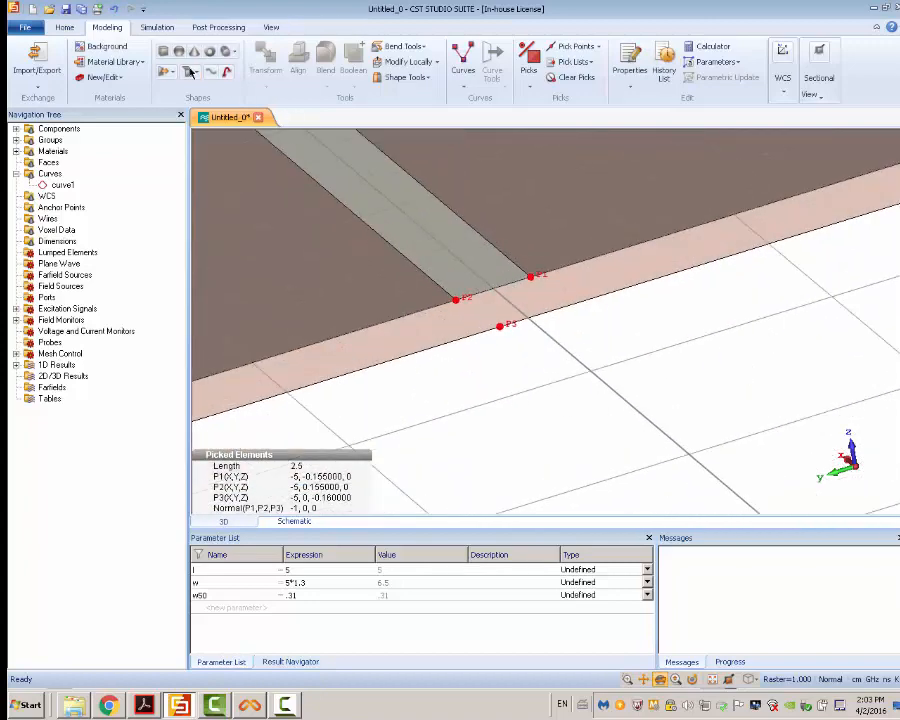
{"action": "left_click", "coordinate": [155, 27]}
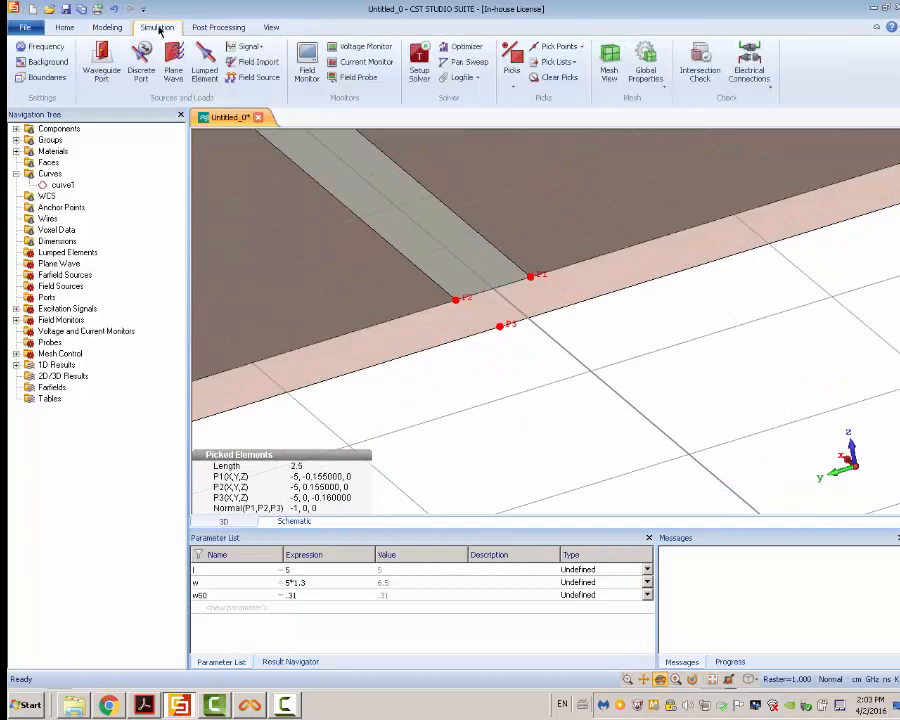
{"action": "left_click", "coordinate": [101, 62]}
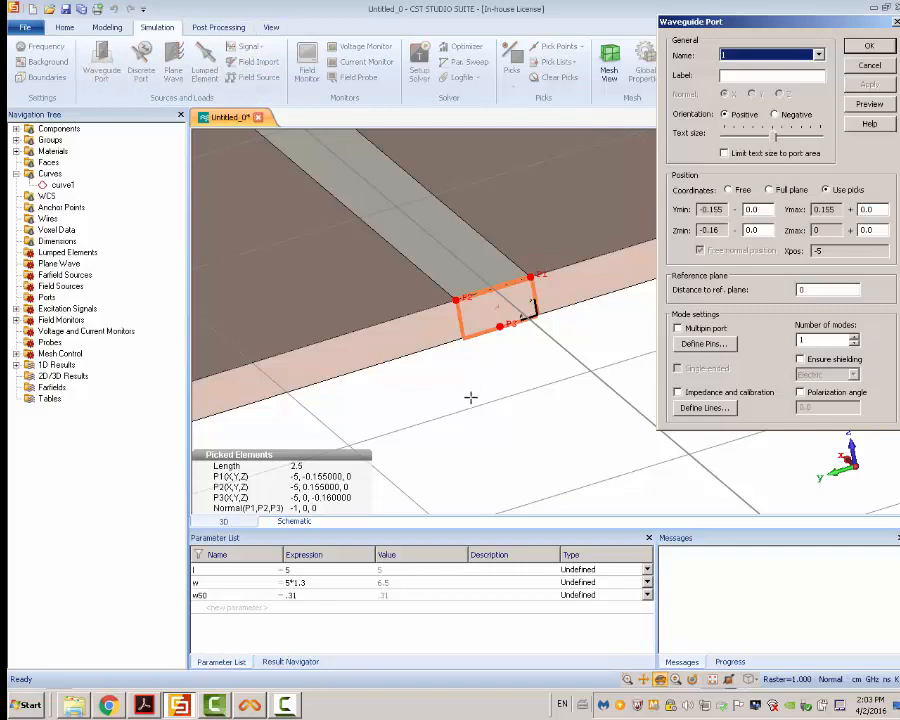
{"action": "middle_click_drag", "start_coordinate": [468, 396], "coordinate": [425, 327]}
{"action": "scroll", "coordinate": [425, 327], "scroll_direction": "down", "scroll_amount": 3}
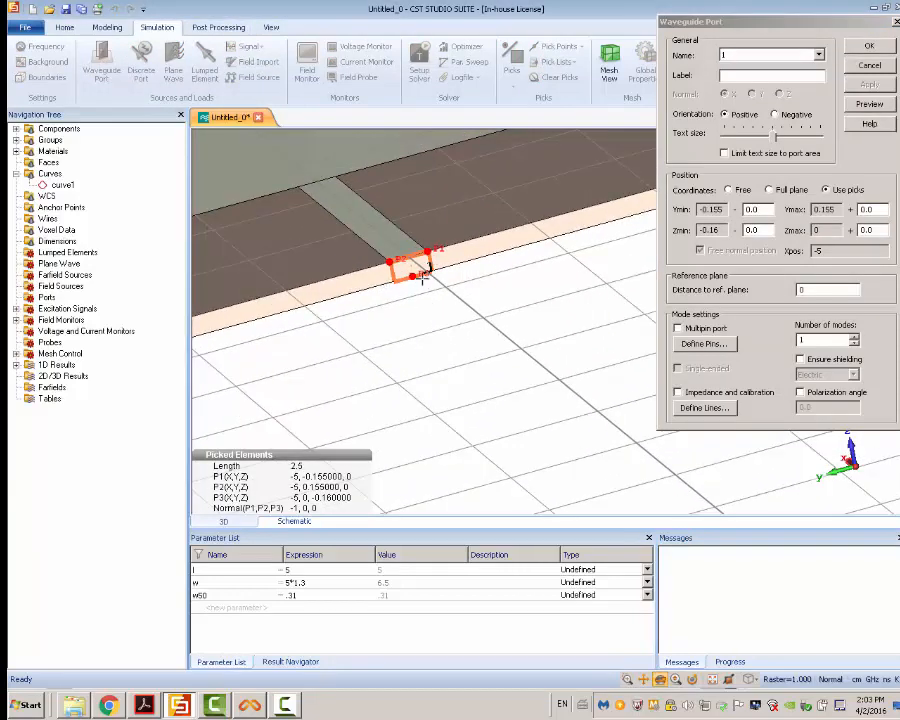
{"action": "scroll", "coordinate": [415, 277], "scroll_direction": "up", "scroll_amount": 5}
{"action": "scroll", "coordinate": [417, 278], "scroll_direction": "down", "scroll_amount": 3}
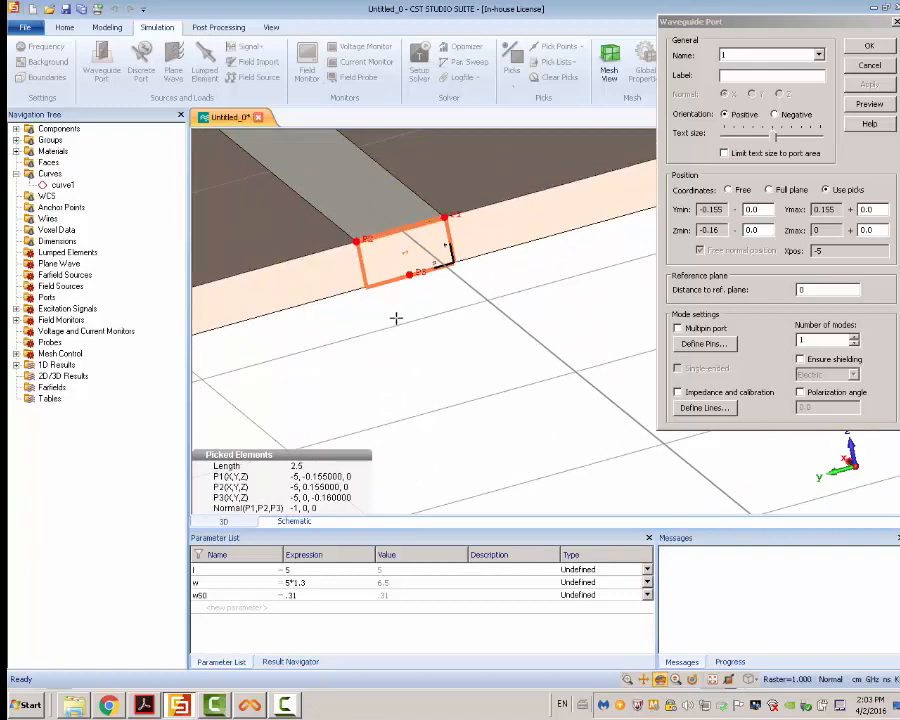
{"action": "scroll", "coordinate": [415, 256], "scroll_direction": "down", "scroll_amount": 3}
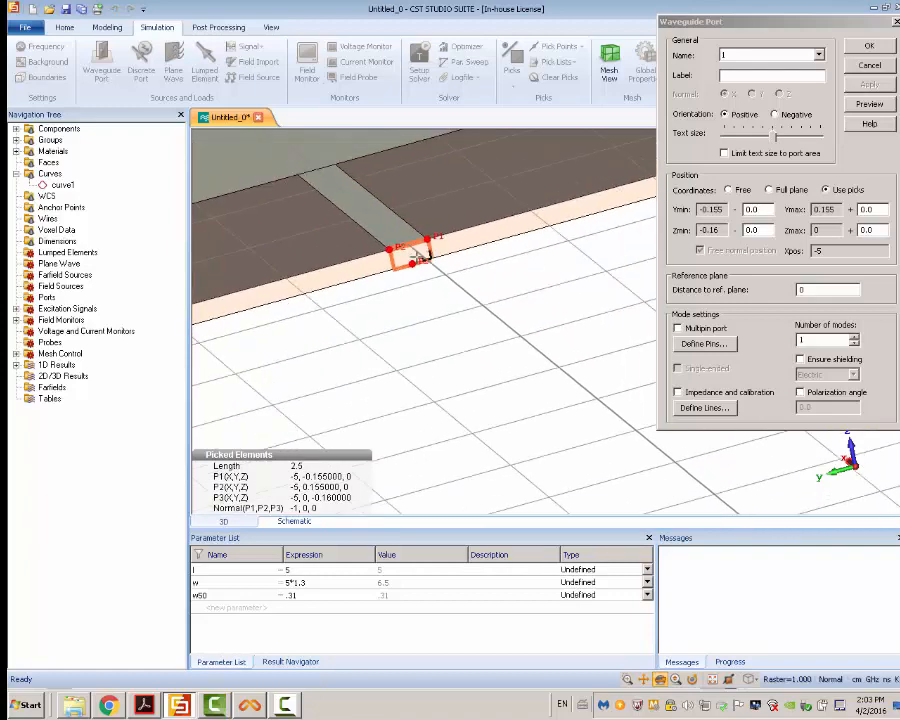
{"action": "scroll", "coordinate": [418, 256], "scroll_direction": "down", "scroll_amount": 3}
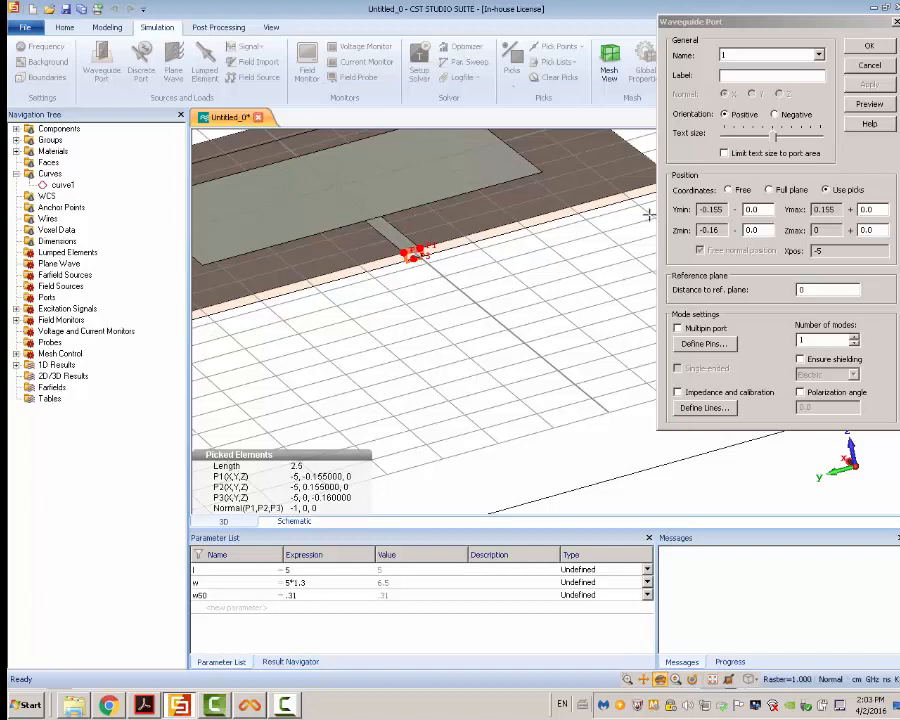
Step: Extend the waveguide port by 1.5 at both Ymin and Ymax
{"action": "left_click_drag", "start_coordinate": [766, 209], "coordinate": [731, 209]}
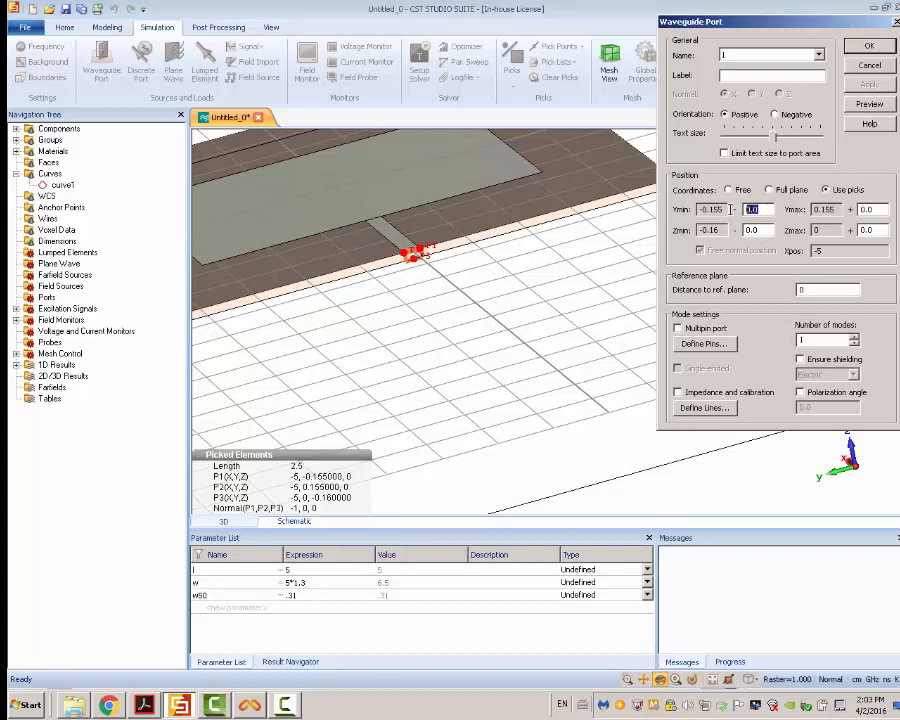
{"action": "type", "text": "1.5"}
{"action": "key", "text": "Tab"}
{"action": "key", "text": "Tab"}
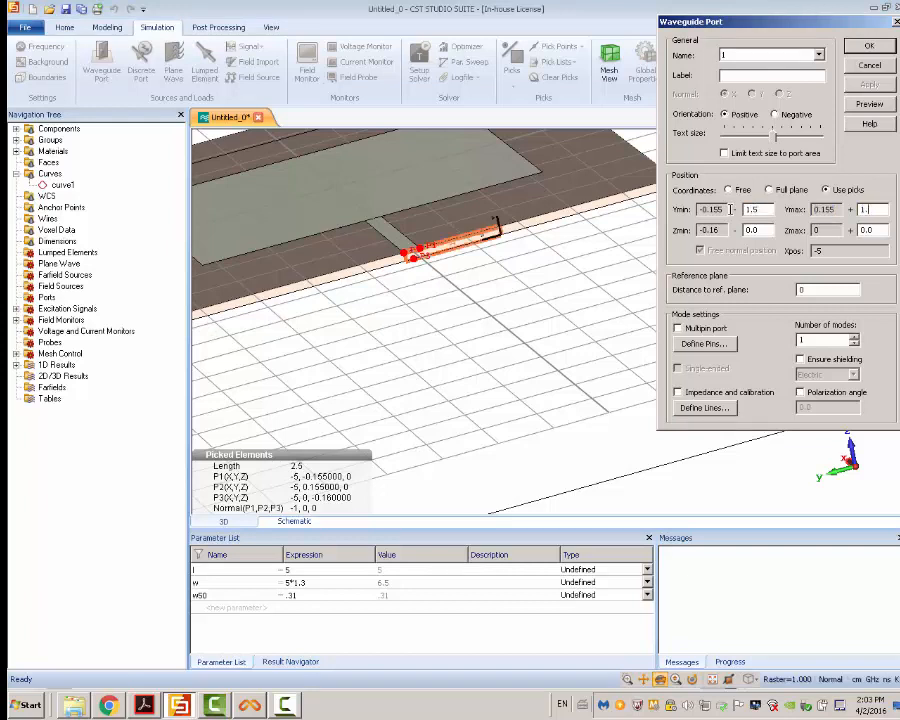
{"action": "type", "text": "1.5"}
Step: Extend the waveguide port by 1 at Zmax, check its outline around the feed line, and create the port
{"action": "key", "text": "Tab"}
{"action": "key", "text": "Tab"}
{"action": "key", "text": "Tab"}
{"action": "key", "text": "Tab"}
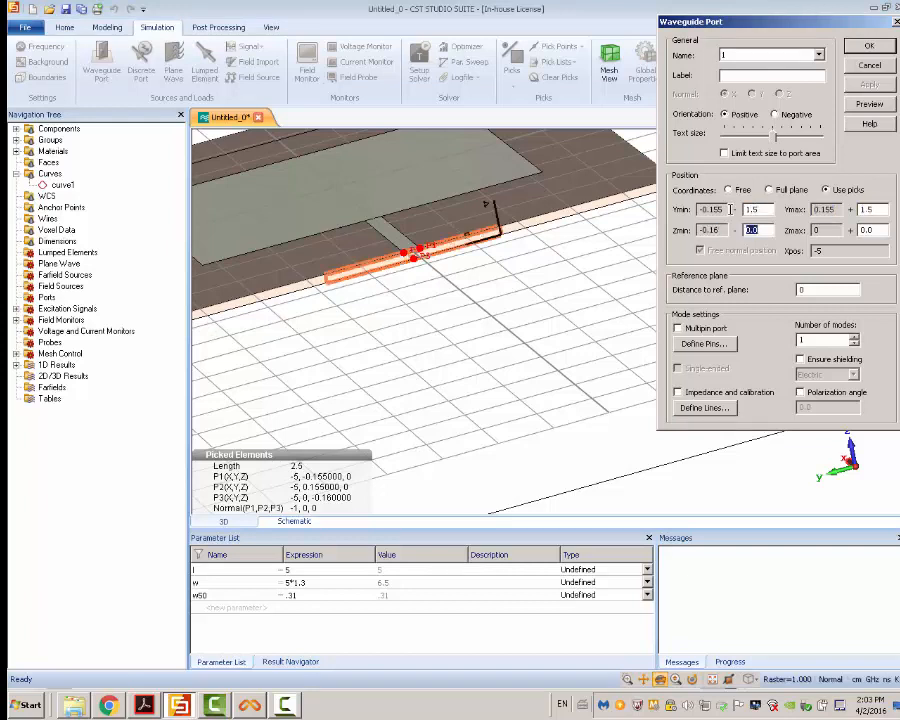
{"action": "type", "text": "1"}
{"action": "left_click", "coordinate": [877, 103]}
{"action": "left_click_drag", "start_coordinate": [493, 243], "coordinate": [430, 308]}
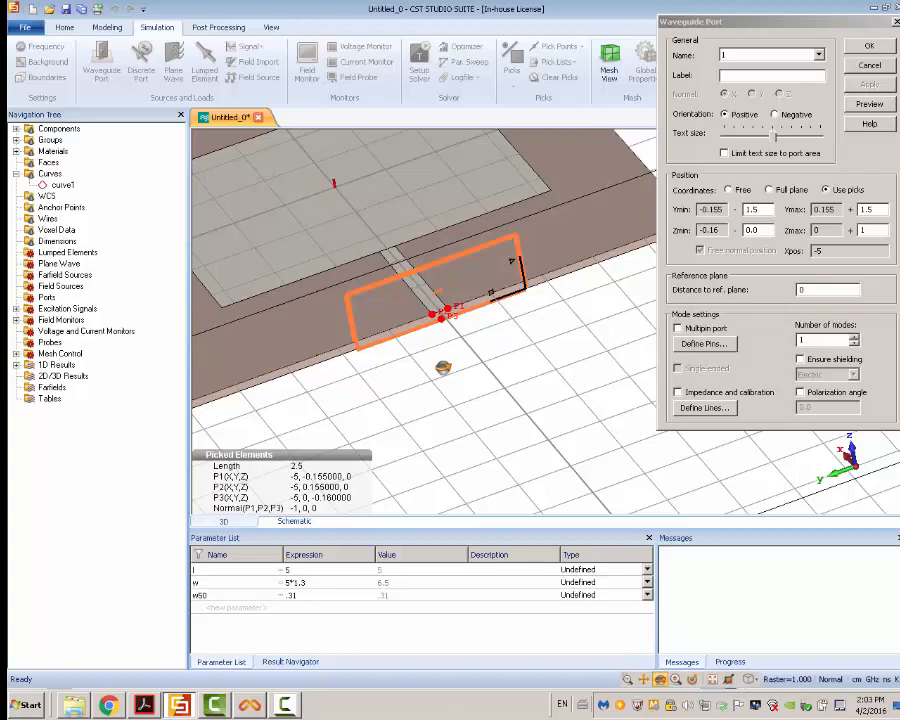
{"action": "left_click", "coordinate": [858, 52]}
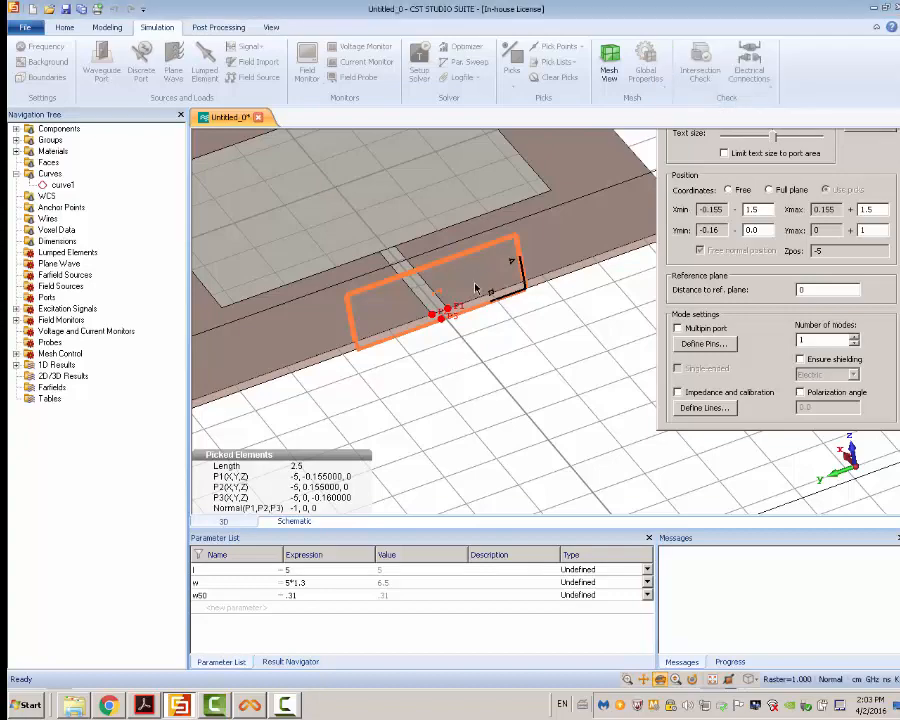
Step: Set the XZ symmetry plane to magnetic (Ht = 0) in the boundary conditions
{"action": "left_click_drag", "start_coordinate": [474, 322], "coordinate": [300, 255]}
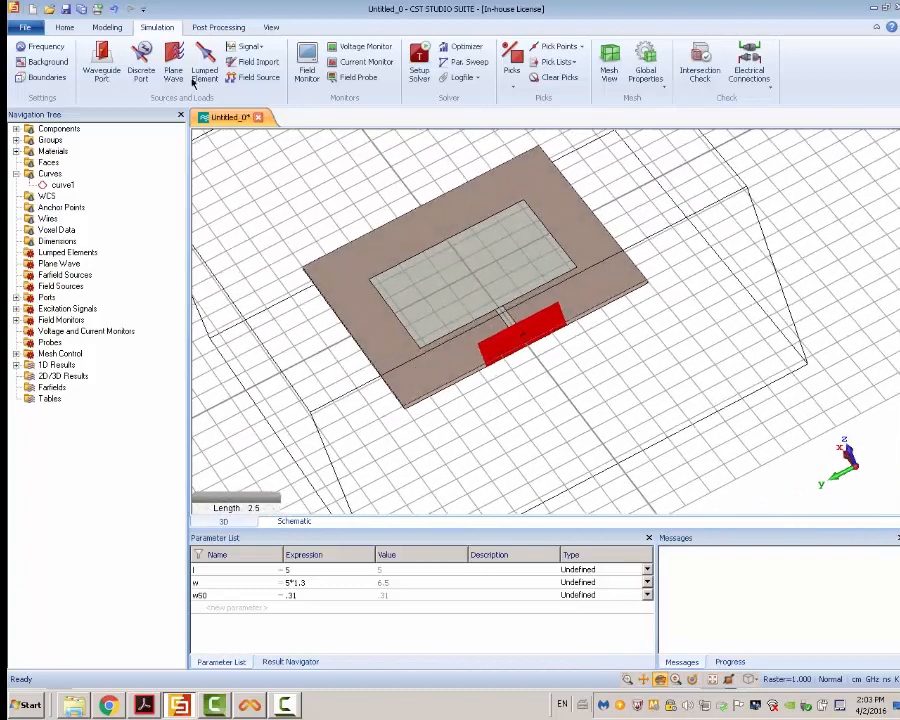
{"action": "left_click", "coordinate": [44, 78]}
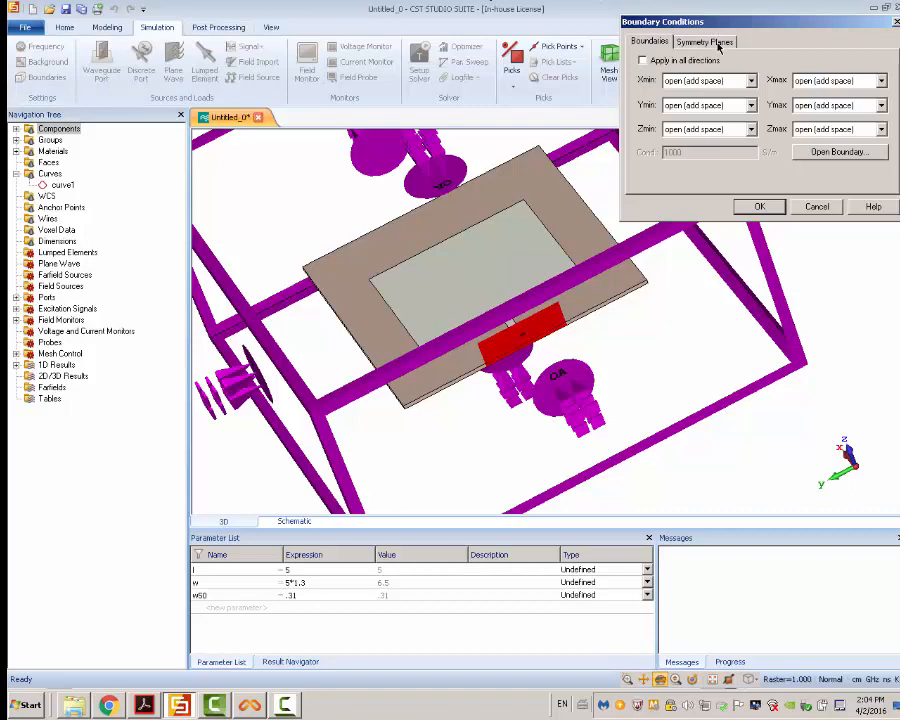
{"action": "left_click", "coordinate": [705, 41]}
{"action": "left_click_drag", "start_coordinate": [469, 210], "coordinate": [495, 192]}
{"action": "scroll", "coordinate": [494, 181], "scroll_direction": "down", "scroll_amount": 4}
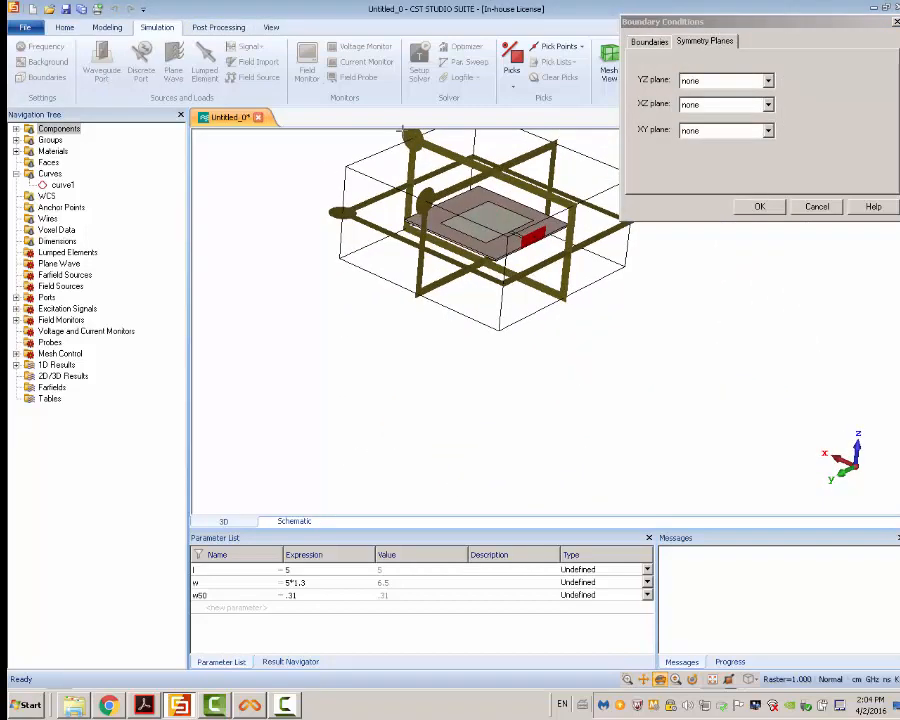
{"action": "left_click", "coordinate": [725, 104]}
{"action": "left_click", "coordinate": [768, 104]}
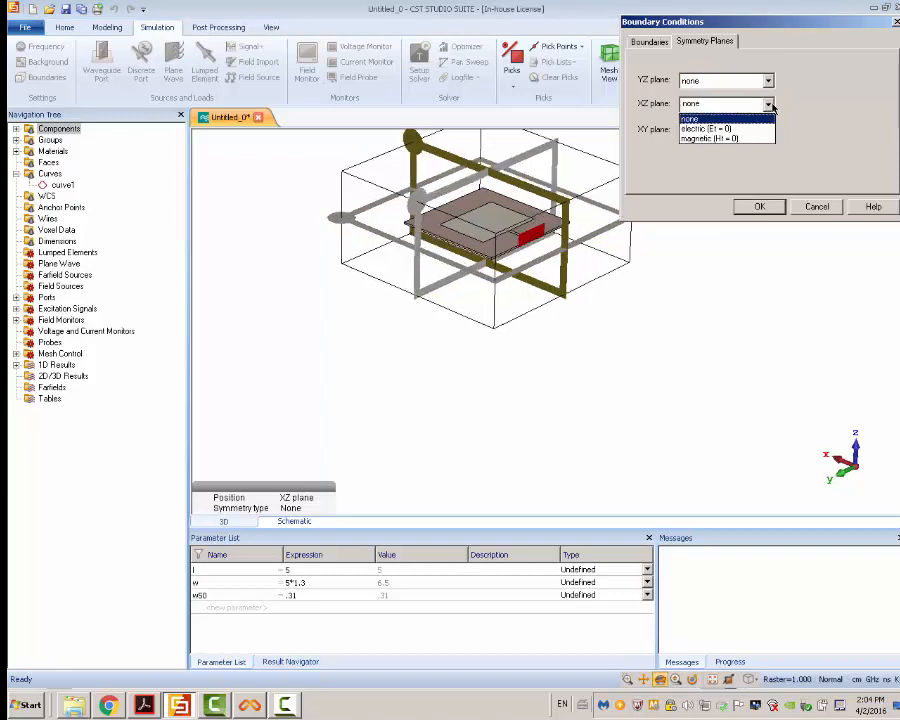
{"action": "left_click", "coordinate": [766, 139]}
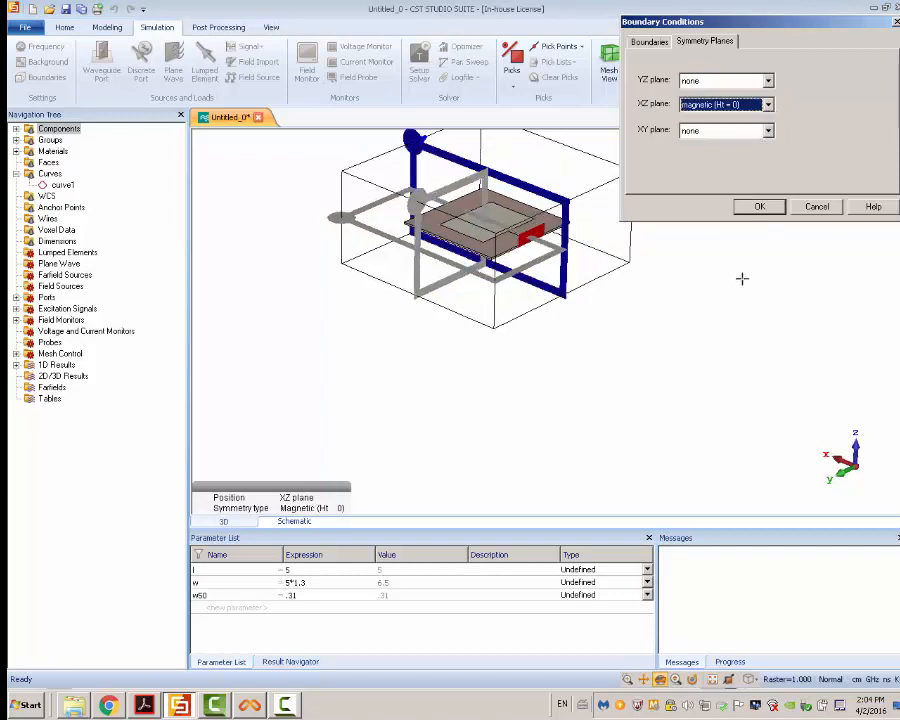
{"action": "left_click", "coordinate": [759, 207]}
Step: Inspect the antenna's mesh in the mesh view and return to the model
{"action": "left_click_drag", "start_coordinate": [703, 283], "coordinate": [607, 68]}
{"action": "left_click", "coordinate": [607, 68]}
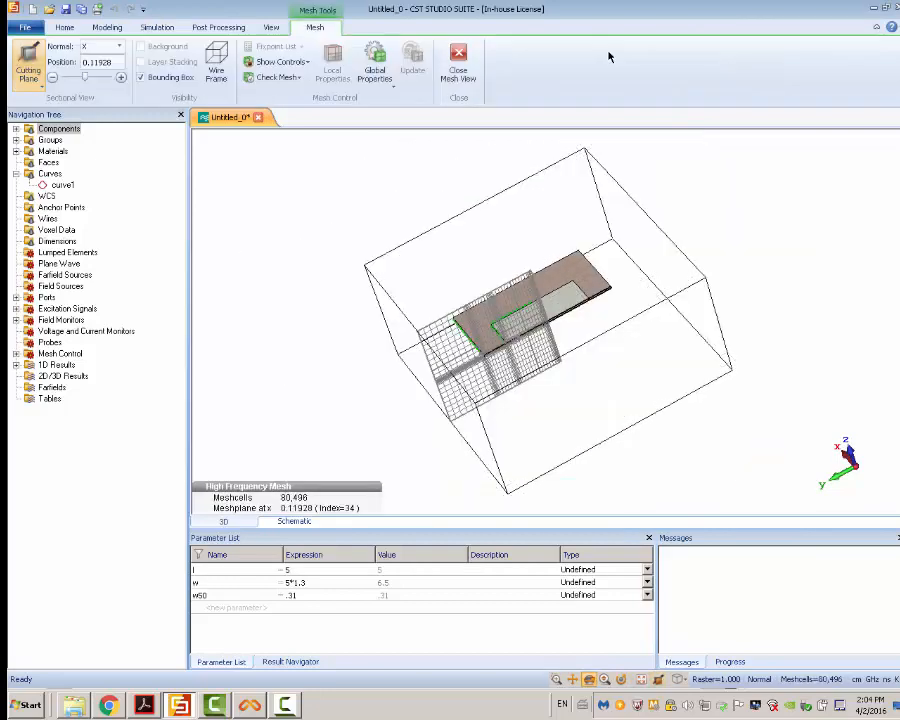
{"action": "left_click", "coordinate": [458, 62]}
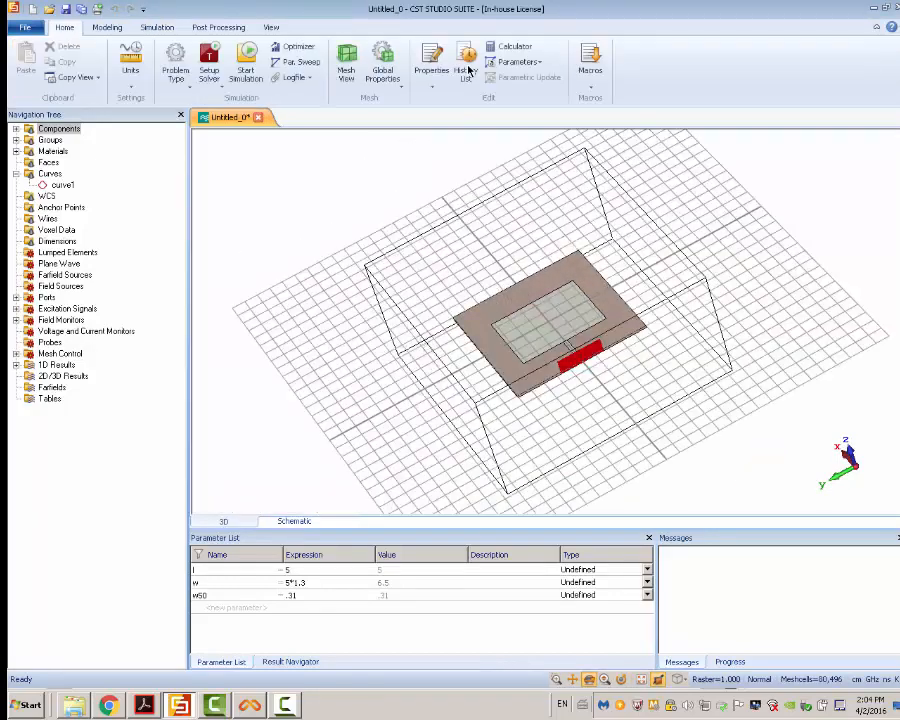
Step: Set the time domain solver accuracy to -35 dB and start the simulation
{"action": "left_click", "coordinate": [419, 62]}
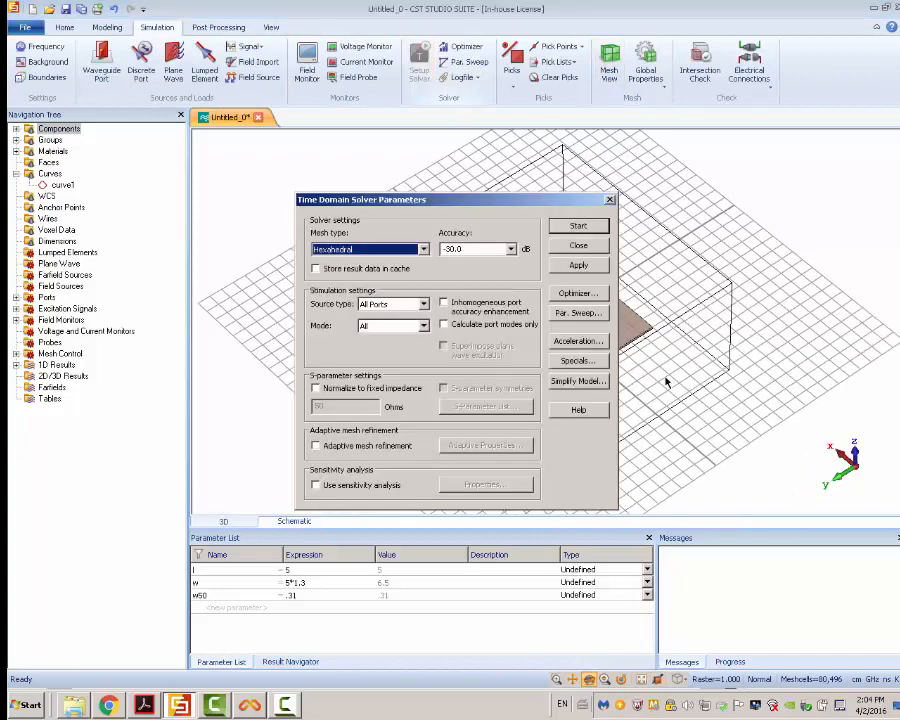
{"action": "left_click", "coordinate": [509, 250]}
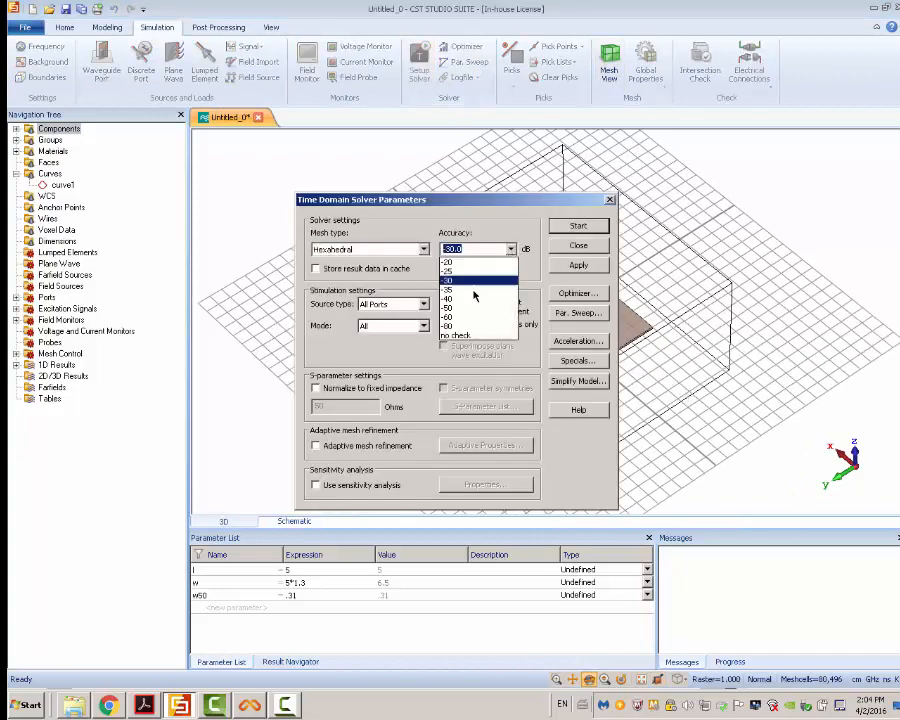
{"action": "left_click", "coordinate": [474, 292]}
{"action": "left_click", "coordinate": [578, 226]}
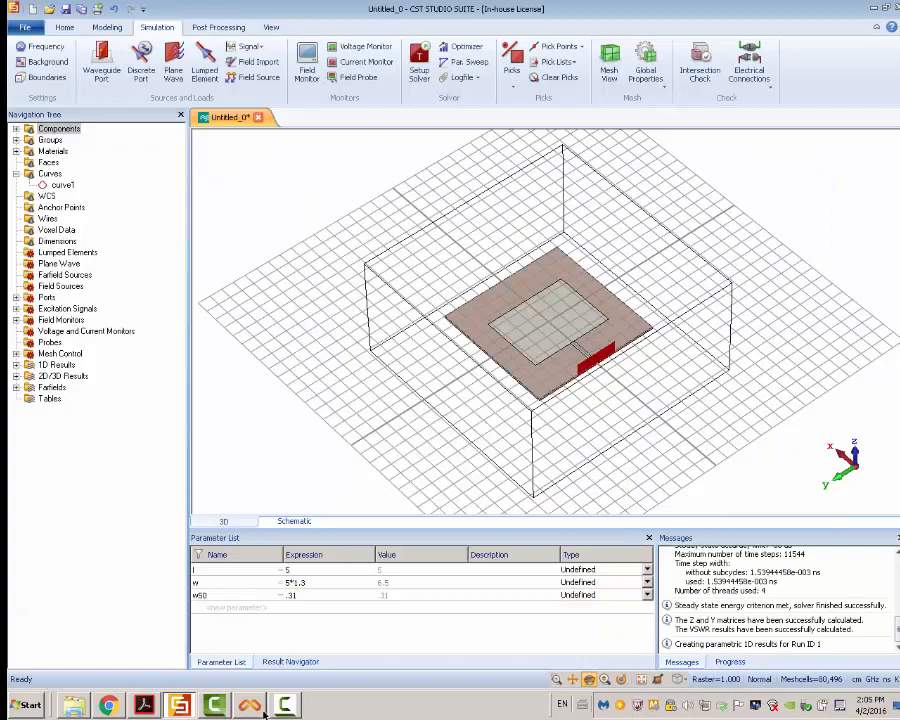
Step: Display the S-parameter magnitude plot from the 1D simulation results
{"action": "mouse_move", "coordinate": [608, 440]}
{"action": "left_mouse_down"}
{"action": "mouse_move", "coordinate": [543, 350]}
{"action": "mouse_move", "coordinate": [601, 341]}
{"action": "left_mouse_up"}
{"action": "left_click", "coordinate": [17, 366]}
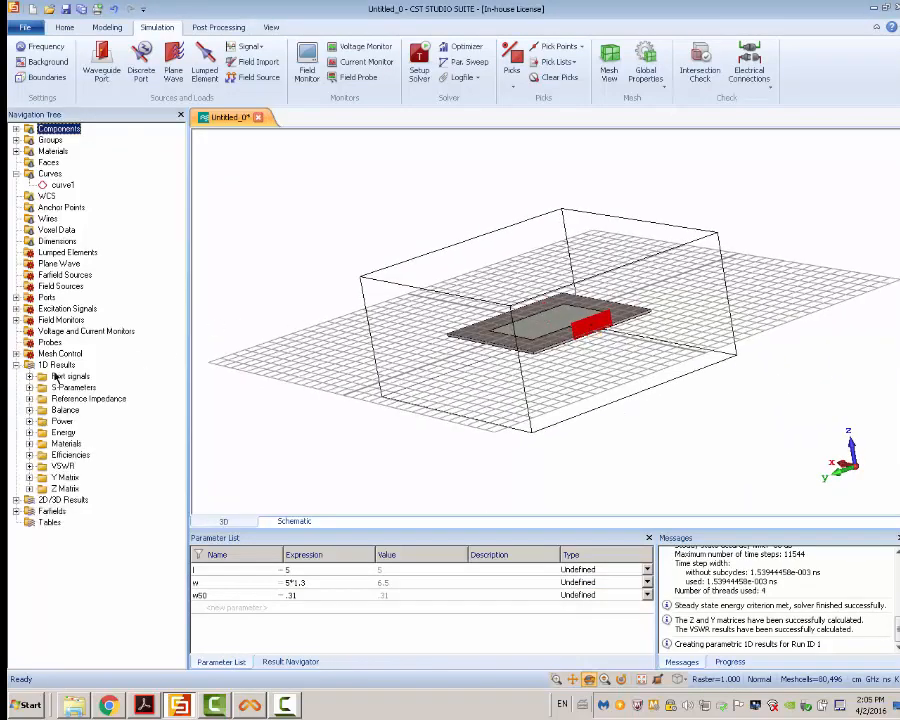
{"action": "left_click", "coordinate": [72, 388]}
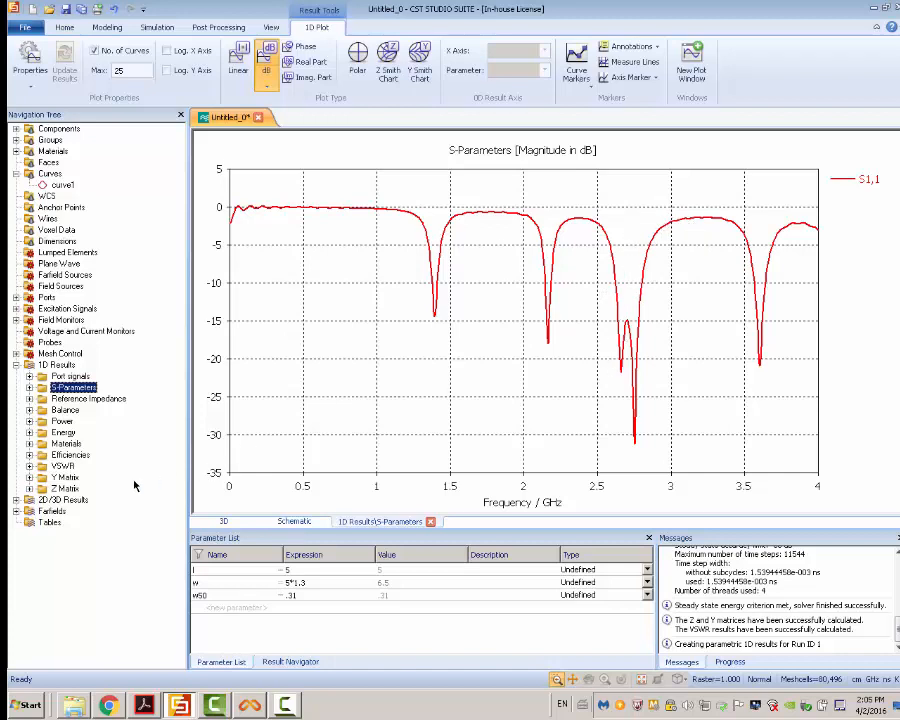
Step: Show the 3D far-field directivity pattern at f=3 and examine it from several angles
{"action": "left_click", "coordinate": [16, 511]}
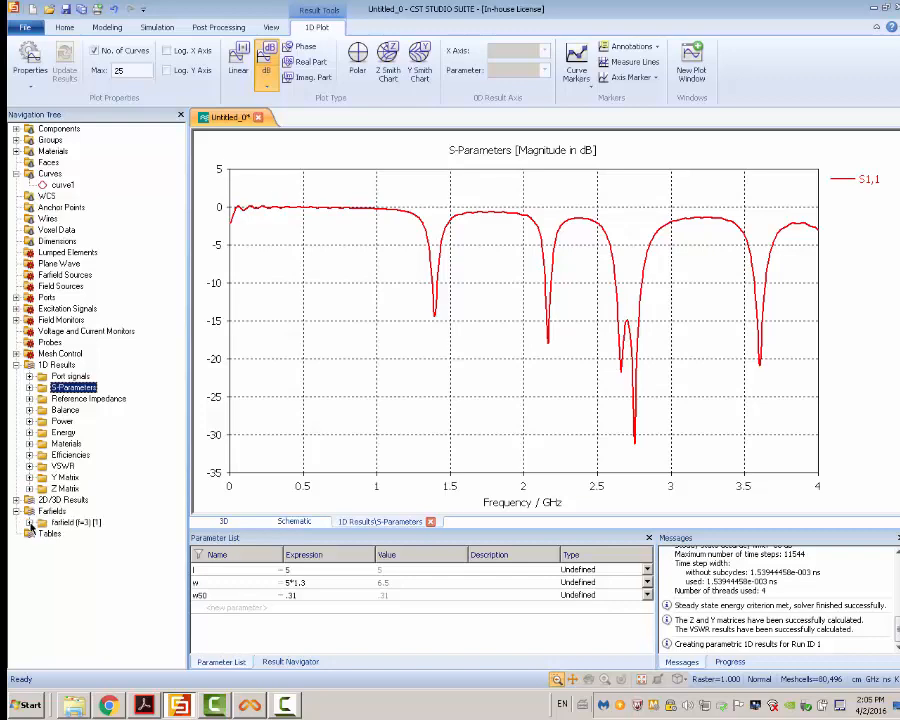
{"action": "left_click", "coordinate": [29, 522]}
{"action": "left_click", "coordinate": [72, 522]}
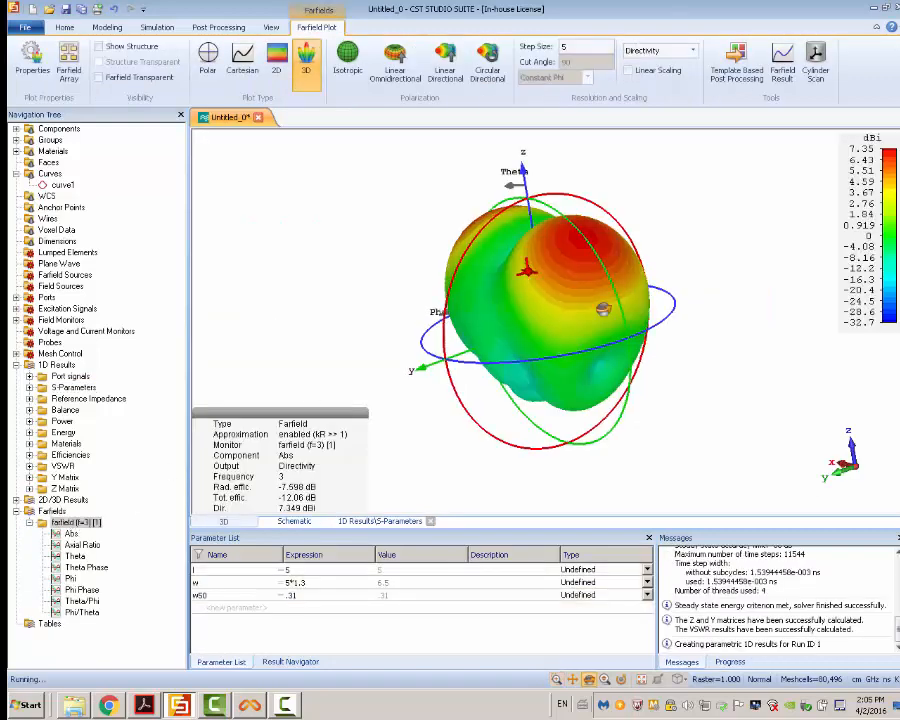
{"action": "left_click_drag", "start_coordinate": [603, 310], "coordinate": [309, 233]}
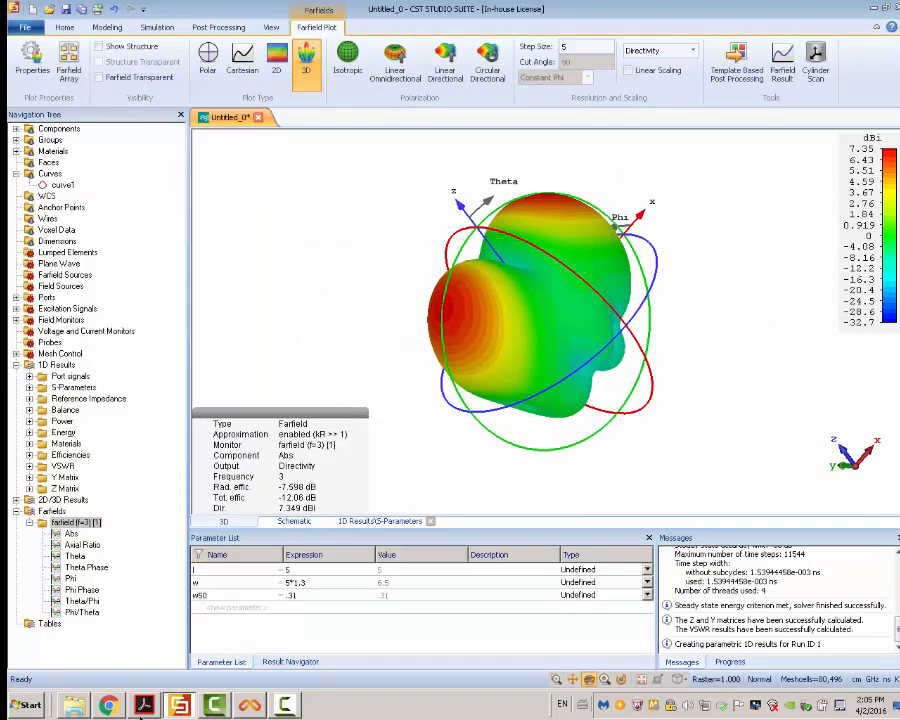
Step: Switch to the Antenna Theory PDF, find the E- and H-plane patterns in Figure 14.17, and compare them with the far-field plot in CST
{"action": "left_click", "coordinate": [143, 706]}
{"action": "scroll", "coordinate": [343, 400], "scroll_direction": "down", "scroll_amount": 2}
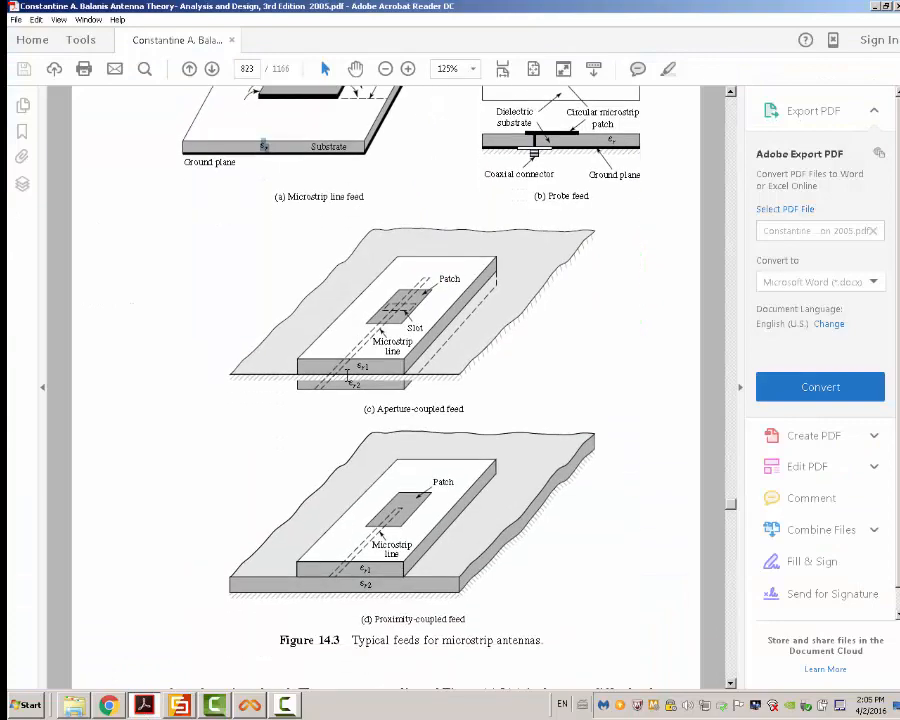
{"action": "scroll", "coordinate": [347, 378], "scroll_direction": "down", "scroll_amount": 3}
{"action": "left_click", "coordinate": [385, 68]}
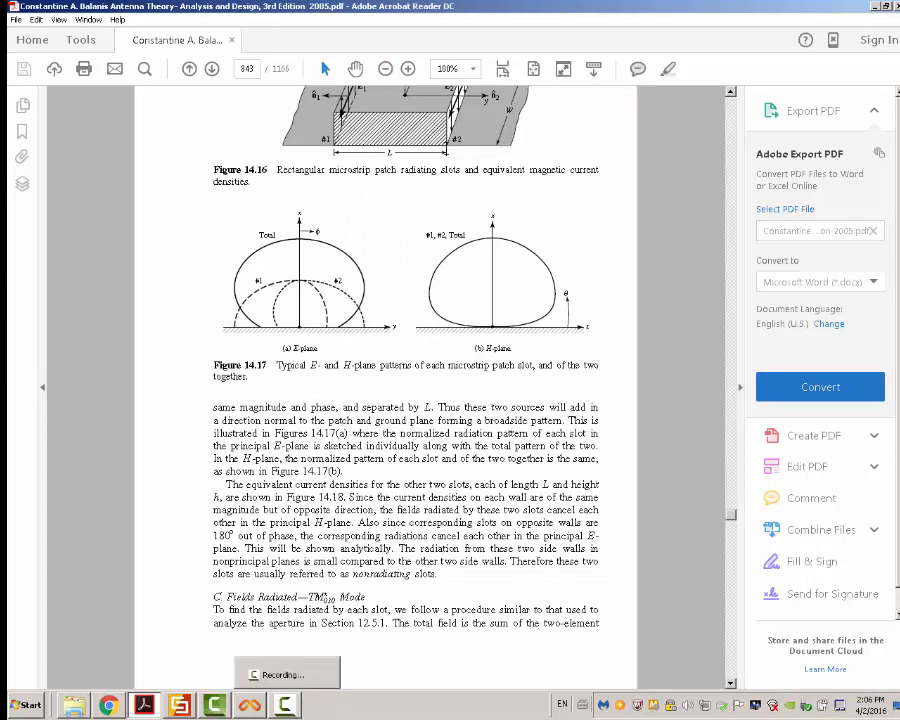
{"action": "left_click", "coordinate": [181, 712]}
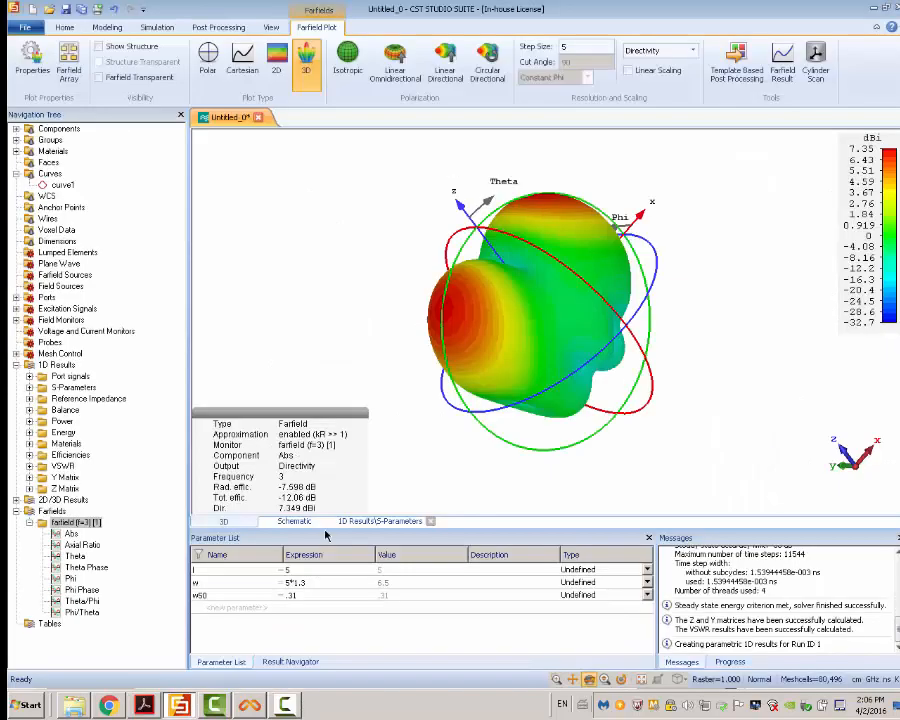
{"action": "left_click_drag", "start_coordinate": [587, 250], "coordinate": [521, 262]}
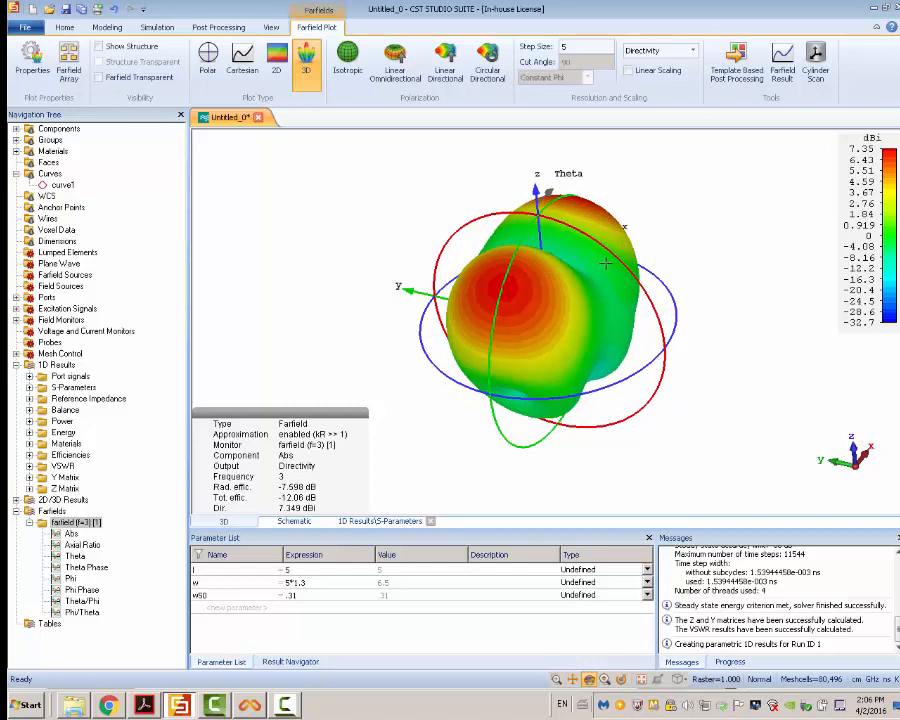
Step: Return to the antenna model and compare its feed with the microstrip line feed in Figure 14.3 of the Antenna Theory PDF
{"action": "left_click", "coordinate": [321, 570]}
{"action": "left_click", "coordinate": [323, 569]}
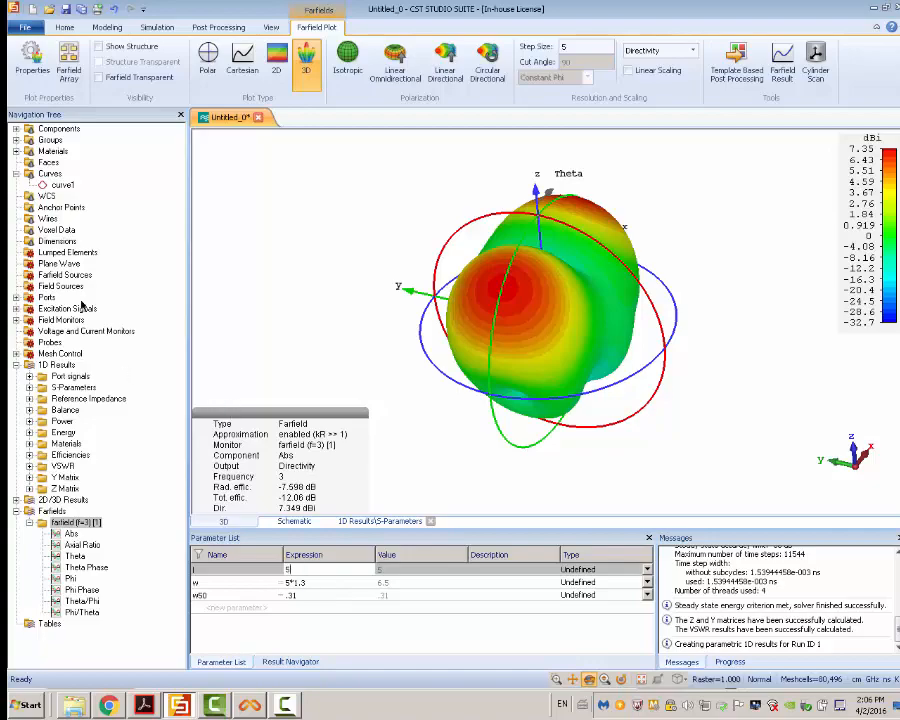
{"action": "left_click", "coordinate": [58, 129]}
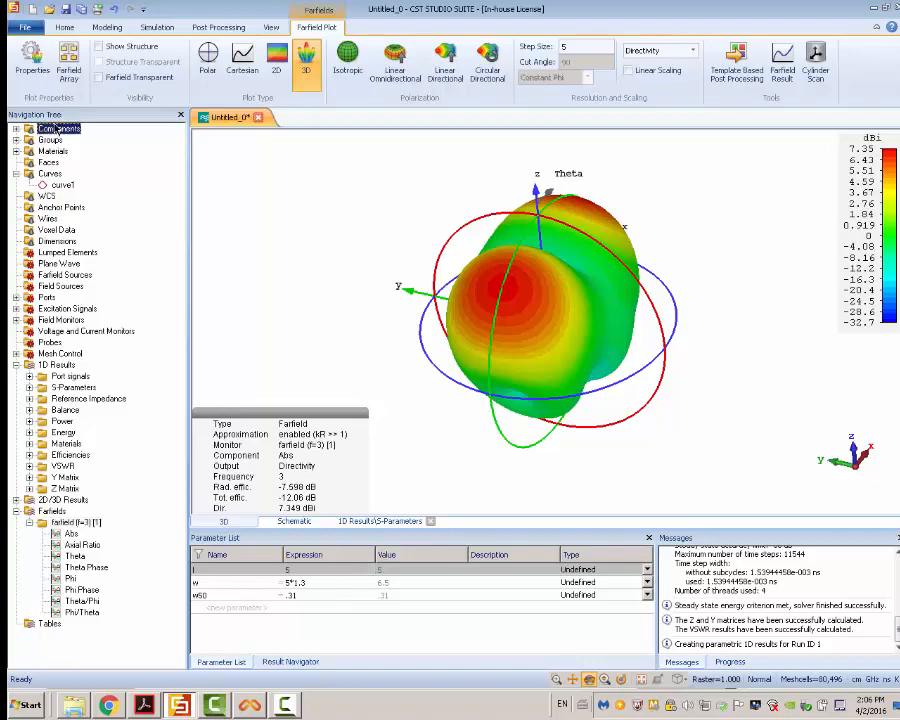
{"action": "left_click_drag", "start_coordinate": [578, 386], "coordinate": [455, 250]}
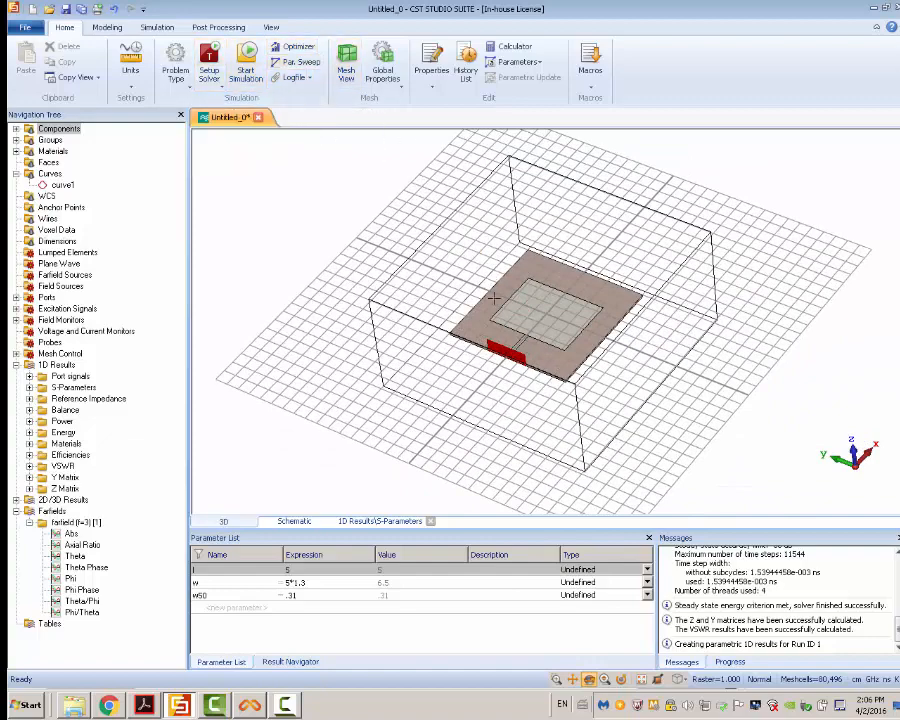
{"action": "left_click_drag", "start_coordinate": [492, 296], "coordinate": [569, 283]}
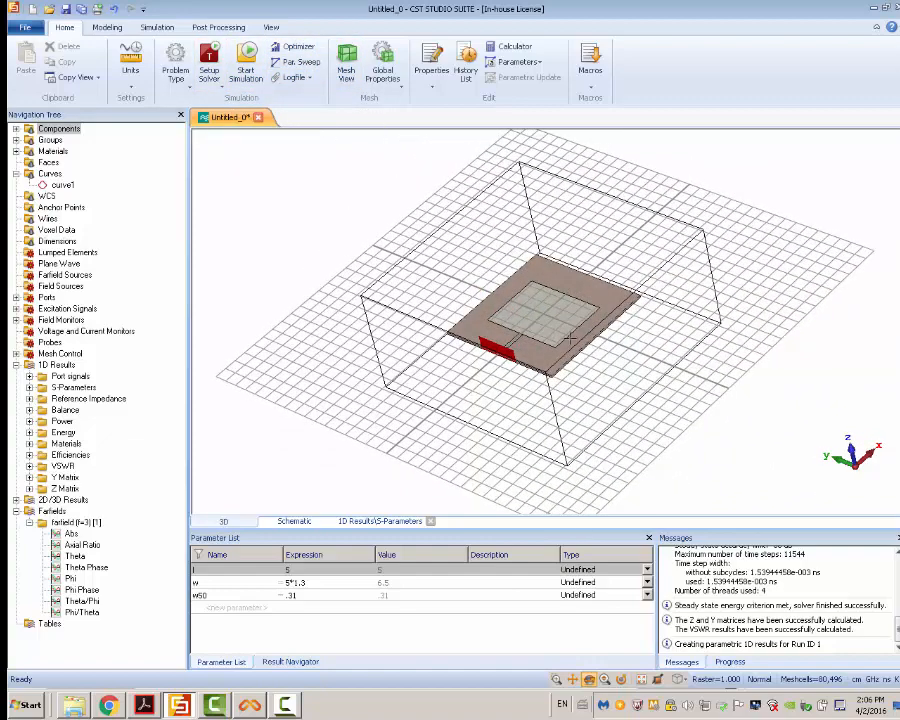
{"action": "left_click_drag", "start_coordinate": [571, 338], "coordinate": [577, 364]}
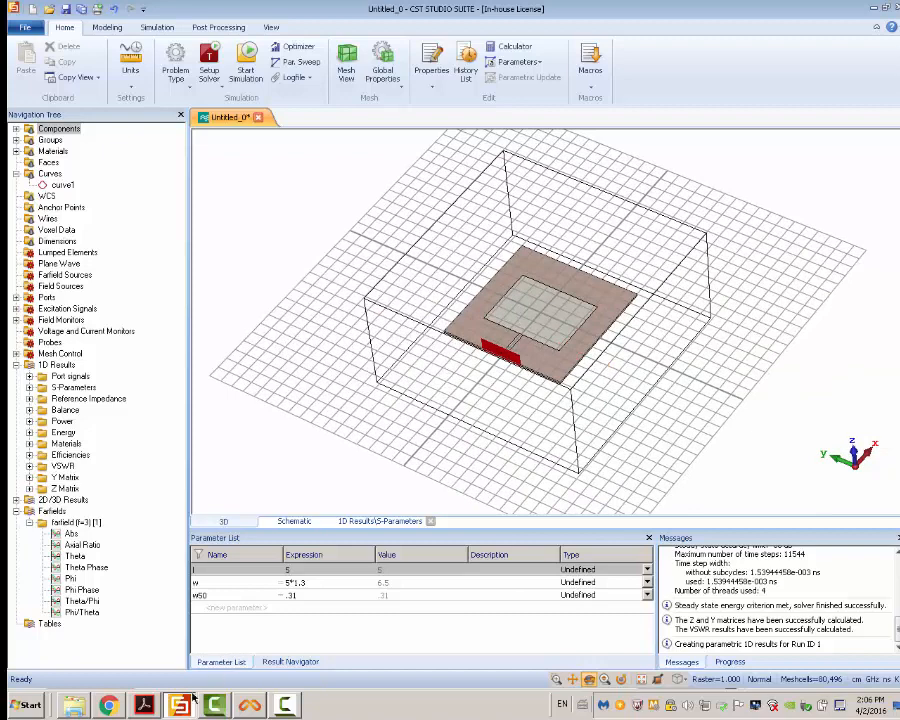
{"action": "left_click", "coordinate": [144, 705]}
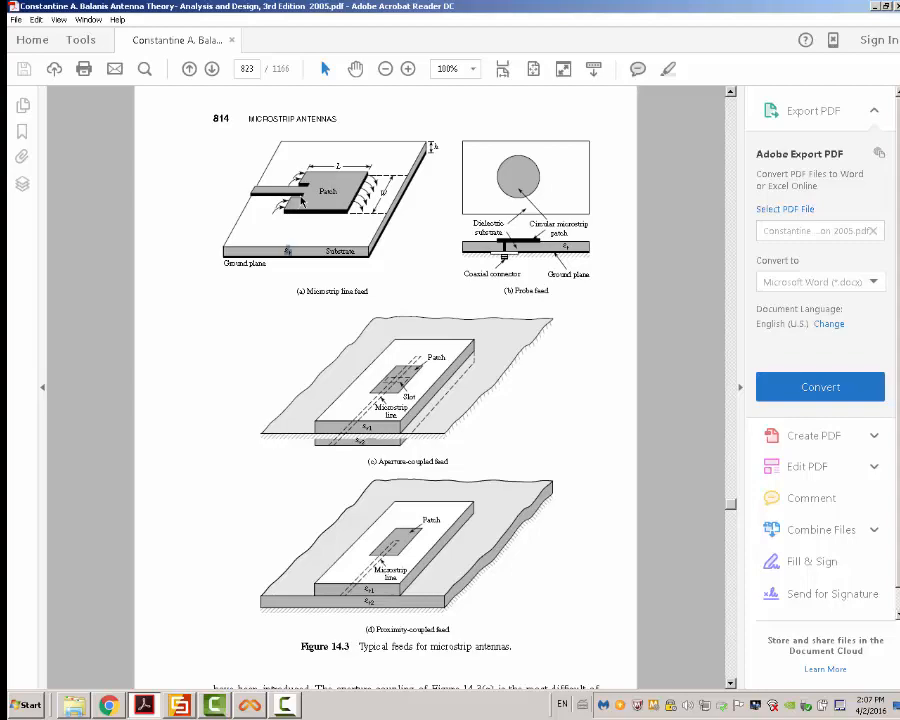
{"action": "left_click", "coordinate": [181, 702]}
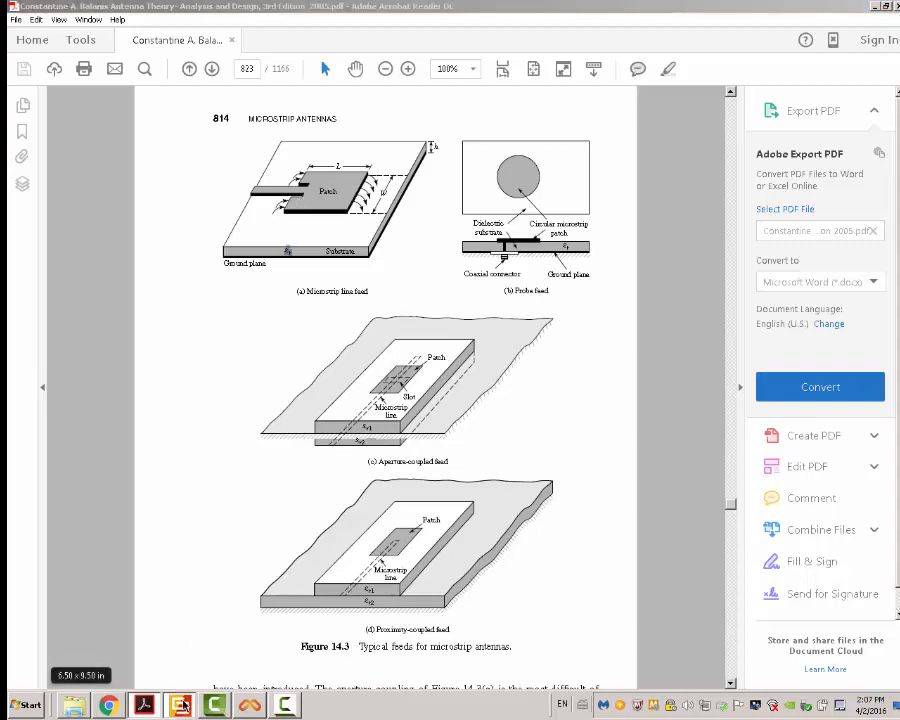
{"action": "scroll", "coordinate": [470, 324], "scroll_direction": "up", "scroll_amount": 8}
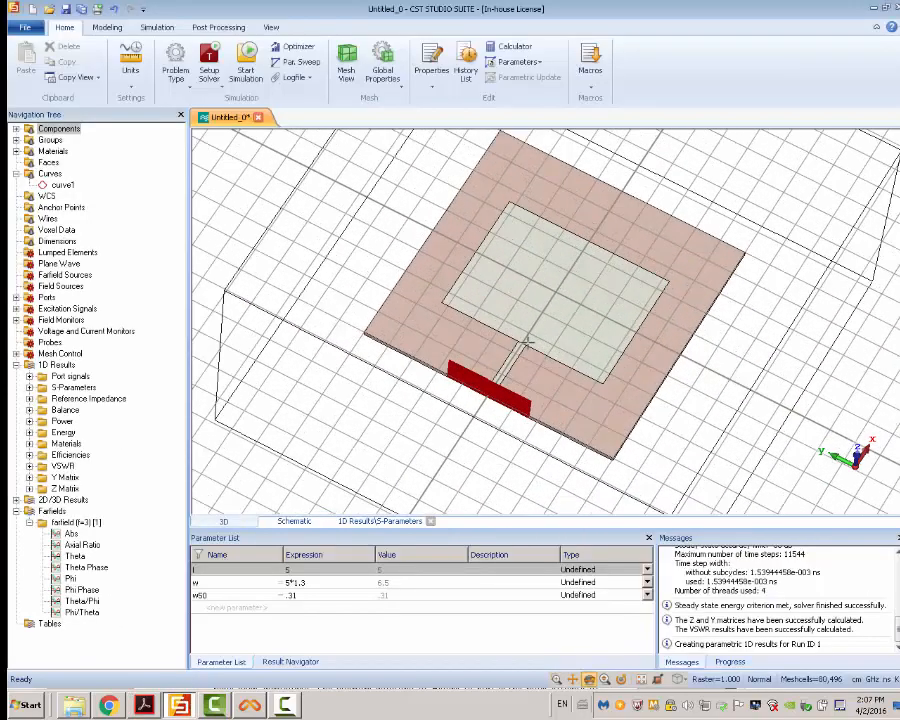
{"action": "scroll", "coordinate": [527, 343], "scroll_direction": "up", "scroll_amount": 3}
{"action": "scroll", "coordinate": [527, 343], "scroll_direction": "up", "scroll_amount": 3}
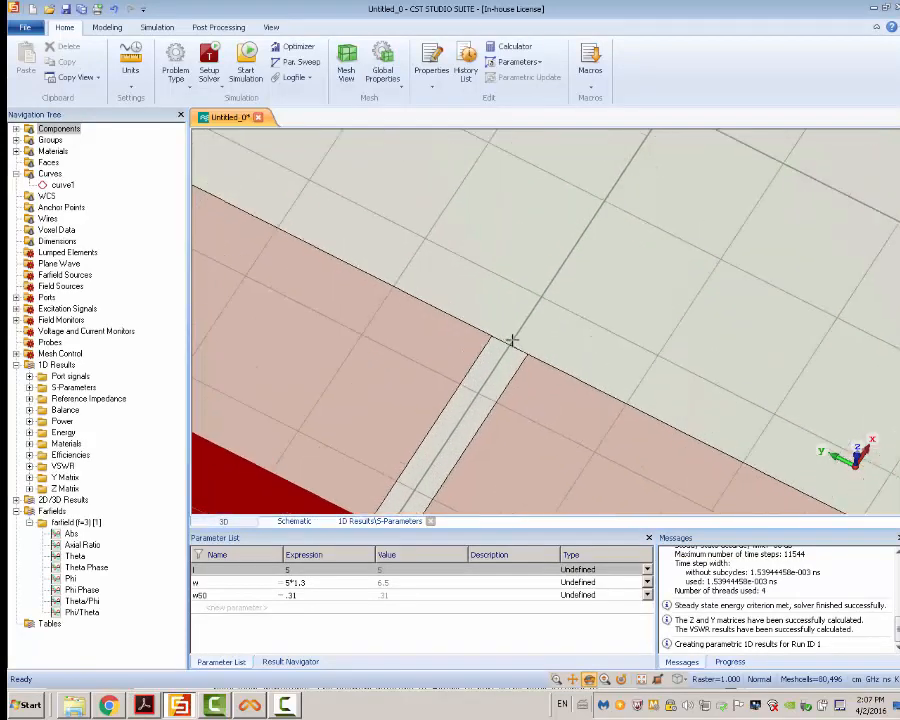
{"action": "key", "text": "p"}
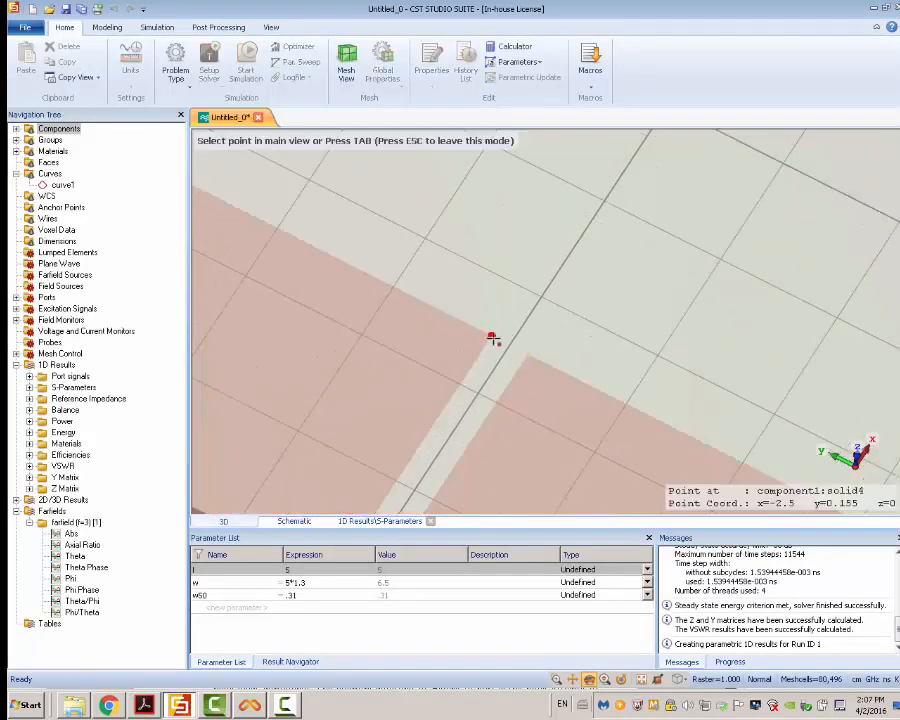
{"action": "left_click", "coordinate": [491, 336]}
{"action": "mouse_move", "coordinate": [586, 364]}
{"action": "left_mouse_down"}
{"action": "mouse_move", "coordinate": [597, 328]}
{"action": "mouse_move", "coordinate": [591, 293]}
{"action": "mouse_move", "coordinate": [559, 317]}
{"action": "mouse_move", "coordinate": [555, 293]}
{"action": "mouse_move", "coordinate": [552, 314]}
{"action": "mouse_move", "coordinate": [558, 306]}
{"action": "left_mouse_up"}
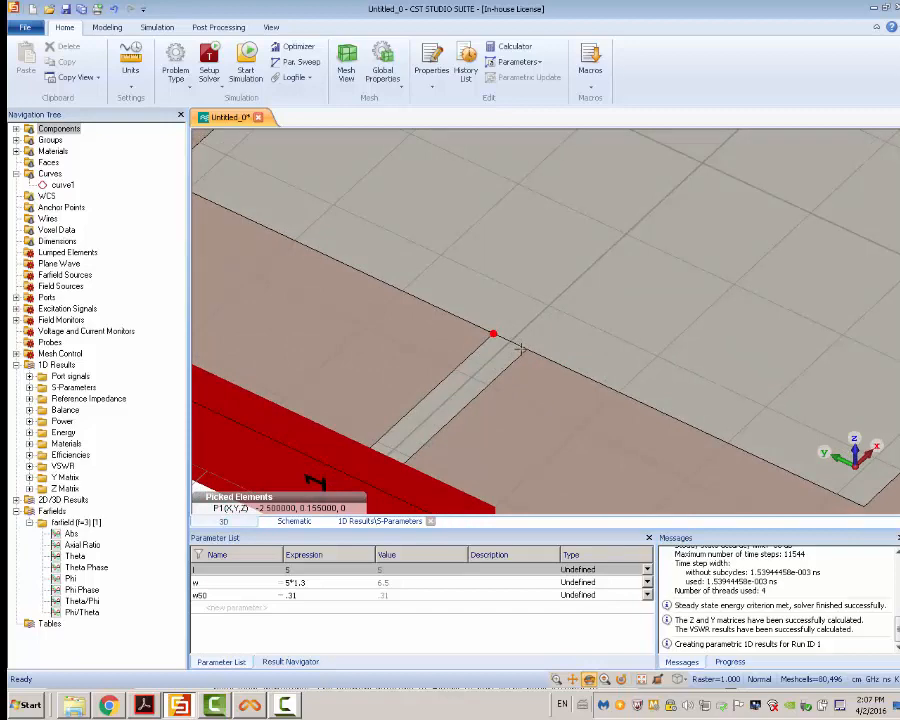
{"action": "key", "text": "d"}
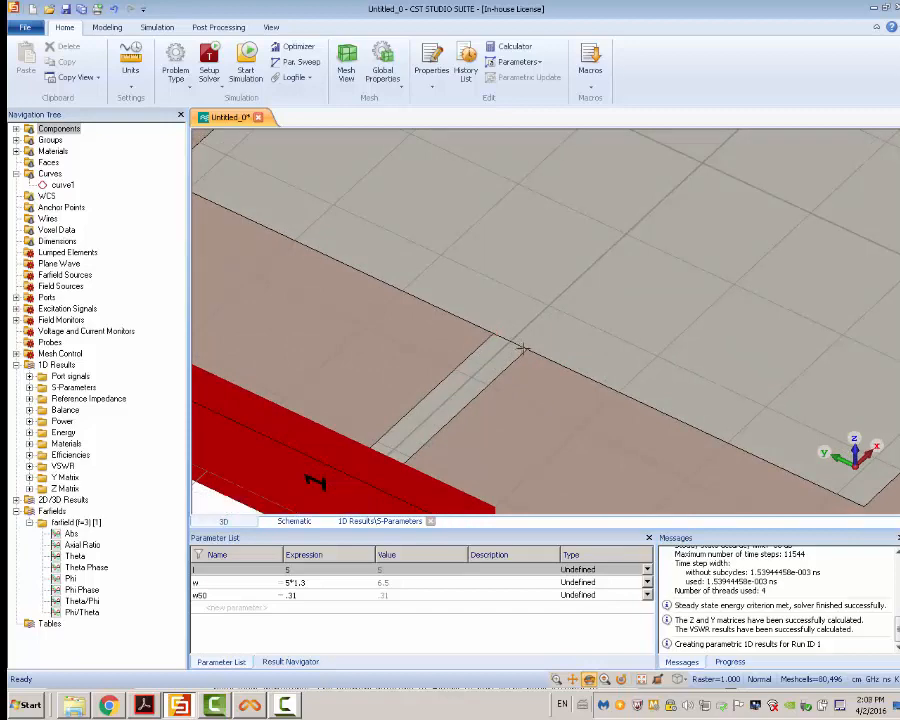
Step: Pick the corner where the feed line's positive-y edge meets the patch and align the WCS with that point
{"action": "key", "text": "p"}
{"action": "left_click", "coordinate": [491, 334]}
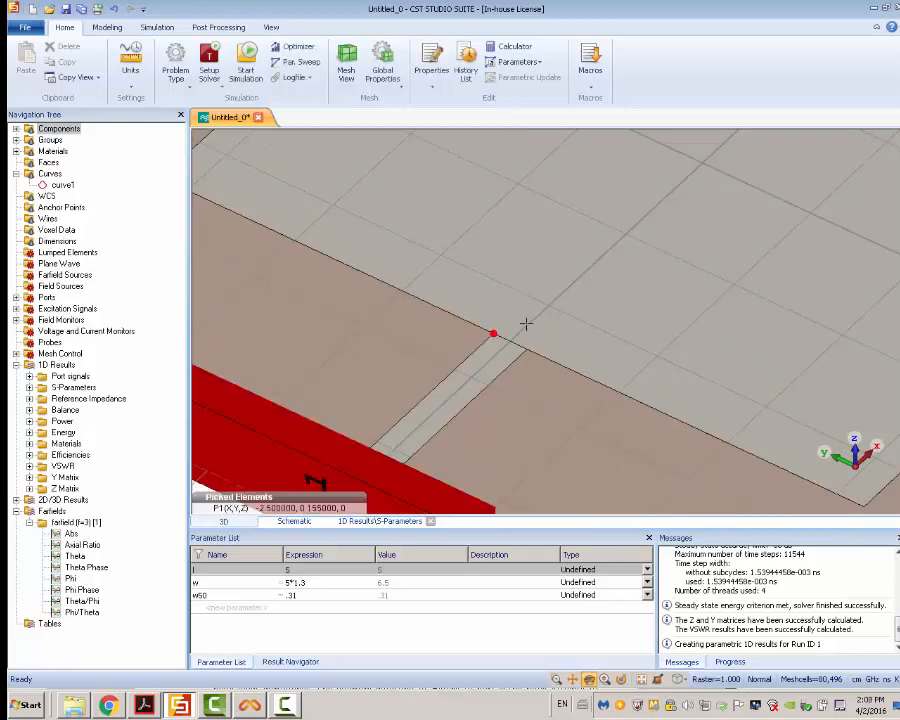
{"action": "scroll", "coordinate": [526, 324], "scroll_direction": "down", "scroll_amount": 3}
{"action": "key", "text": "w"}
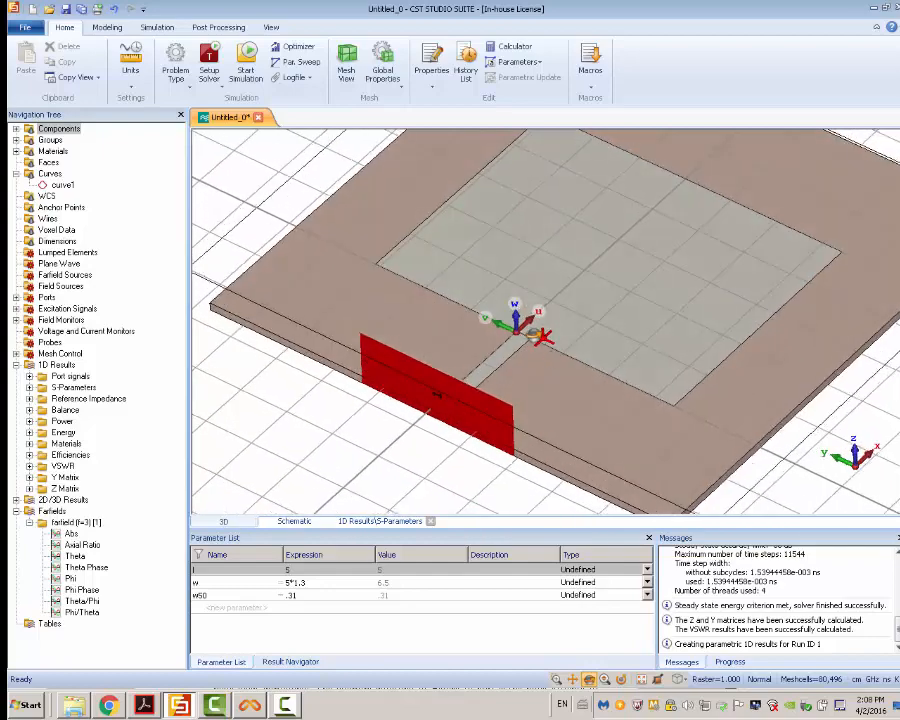
{"action": "mouse_move", "coordinate": [535, 335]}
{"action": "left_mouse_down"}
{"action": "mouse_move", "coordinate": [574, 369]}
{"action": "mouse_move", "coordinate": [539, 338]}
{"action": "left_mouse_up"}
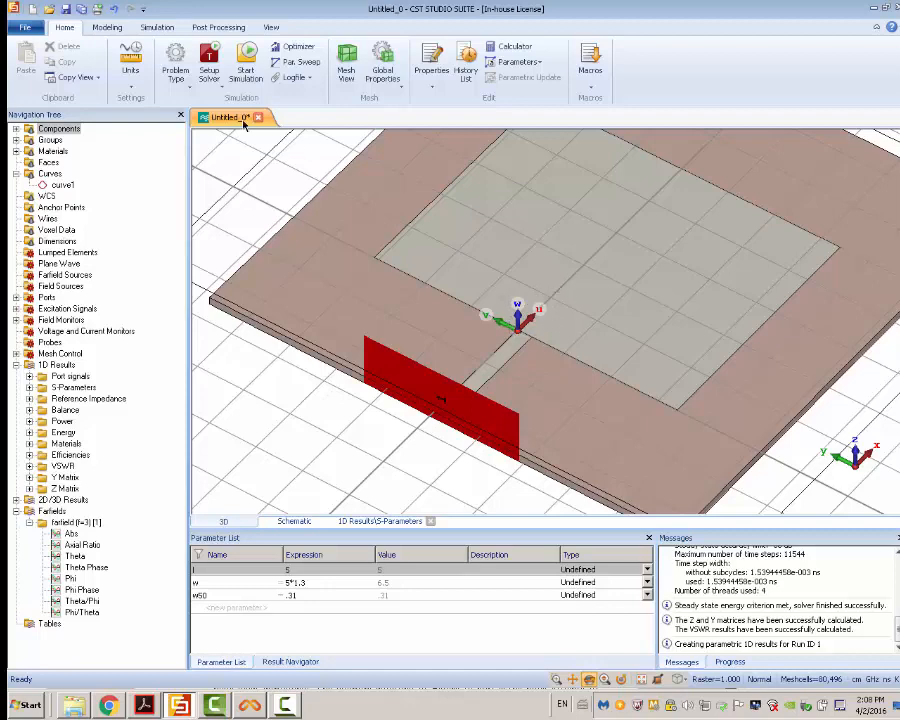
Step: Define a flat Vacuum brick from the WCS origin with Umax inset, Vmax l/20, and all other limits at 0
{"action": "left_click", "coordinate": [107, 28]}
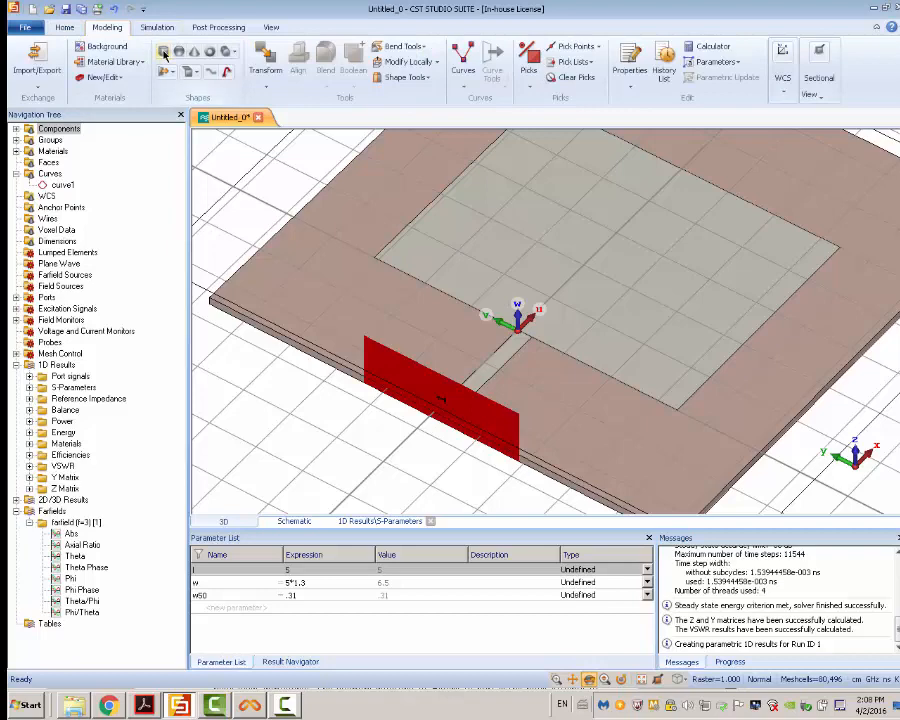
{"action": "left_click", "coordinate": [164, 53]}
{"action": "key", "text": "Escape"}
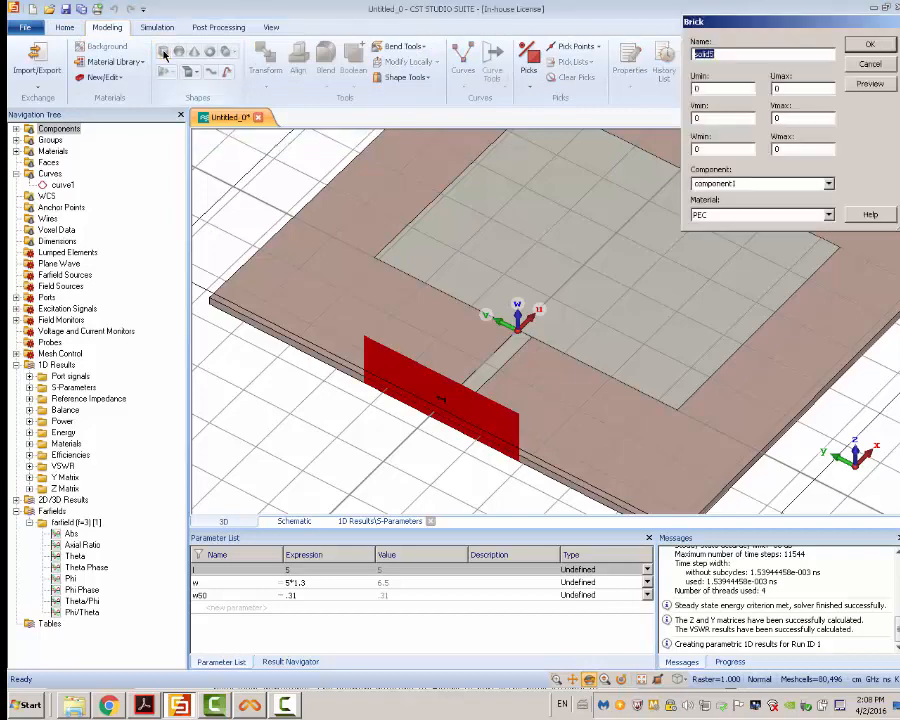
{"action": "left_click_drag", "start_coordinate": [743, 31], "coordinate": [199, 127]}
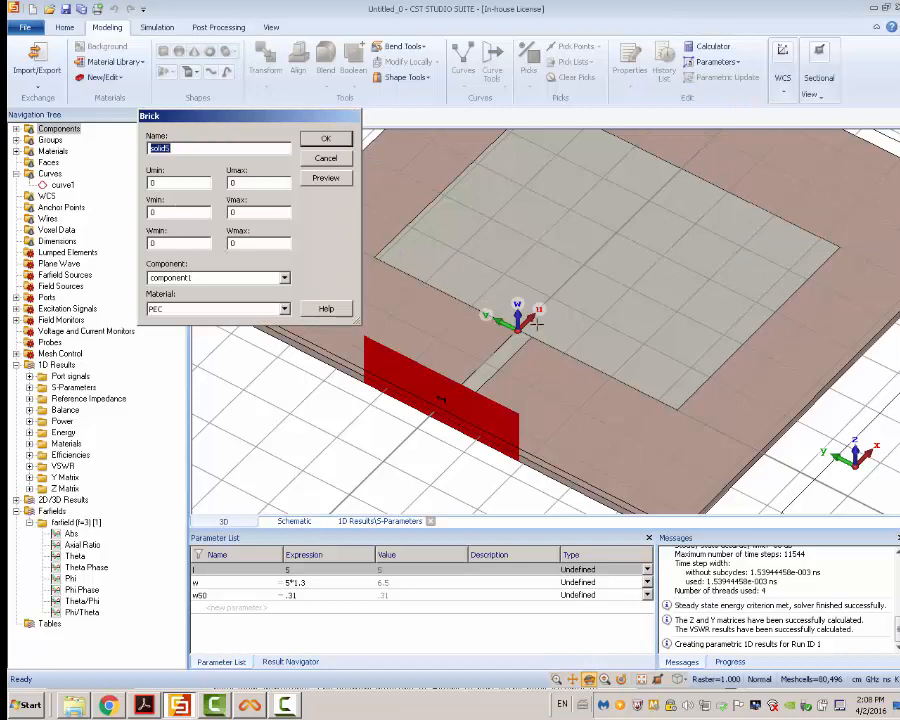
{"action": "double_click", "coordinate": [163, 213]}
{"action": "key", "text": "Tab"}
{"action": "key", "text": "Tab"}
{"action": "left_click", "coordinate": [284, 309]}
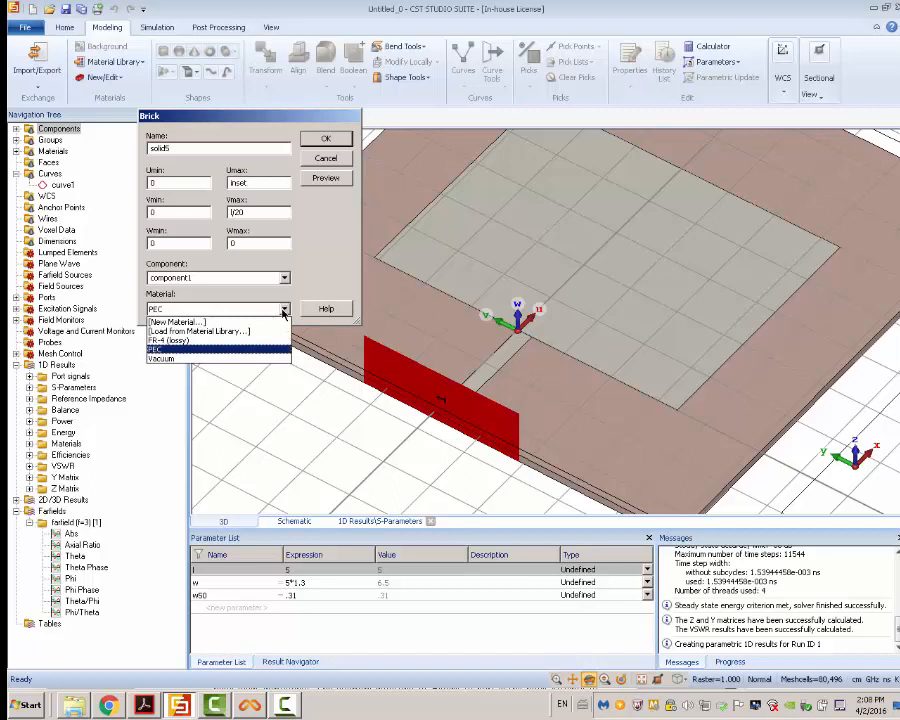
{"action": "left_click", "coordinate": [247, 359]}
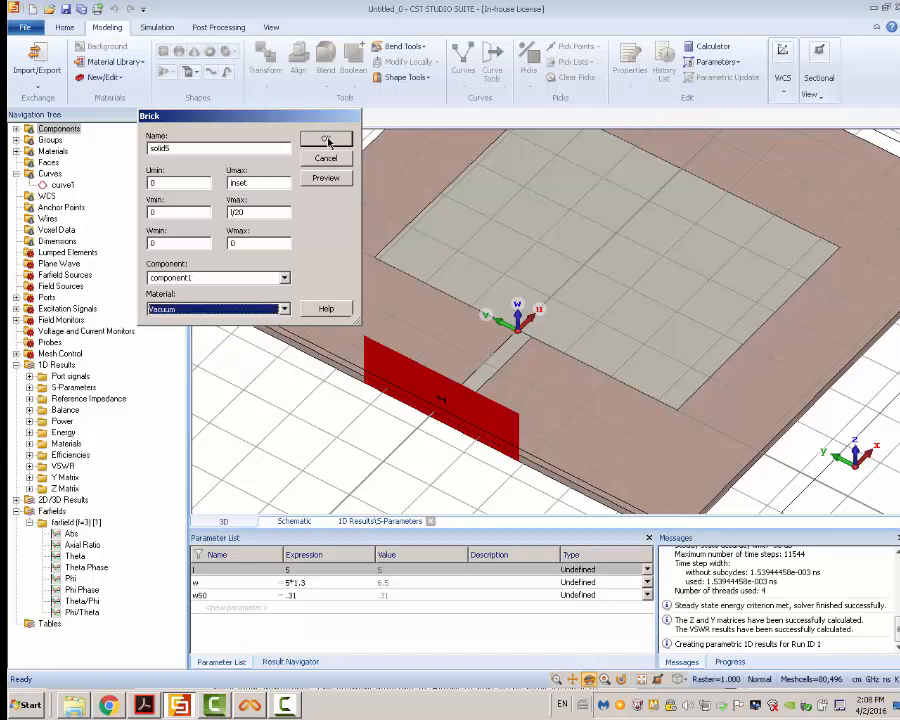
Step: Define the missing inset parameter as l/3, preview and create the Vacuum brick, deleting the current results
{"action": "left_click", "coordinate": [318, 180]}
{"action": "left_click_drag", "start_coordinate": [288, 175], "coordinate": [470, 154]}
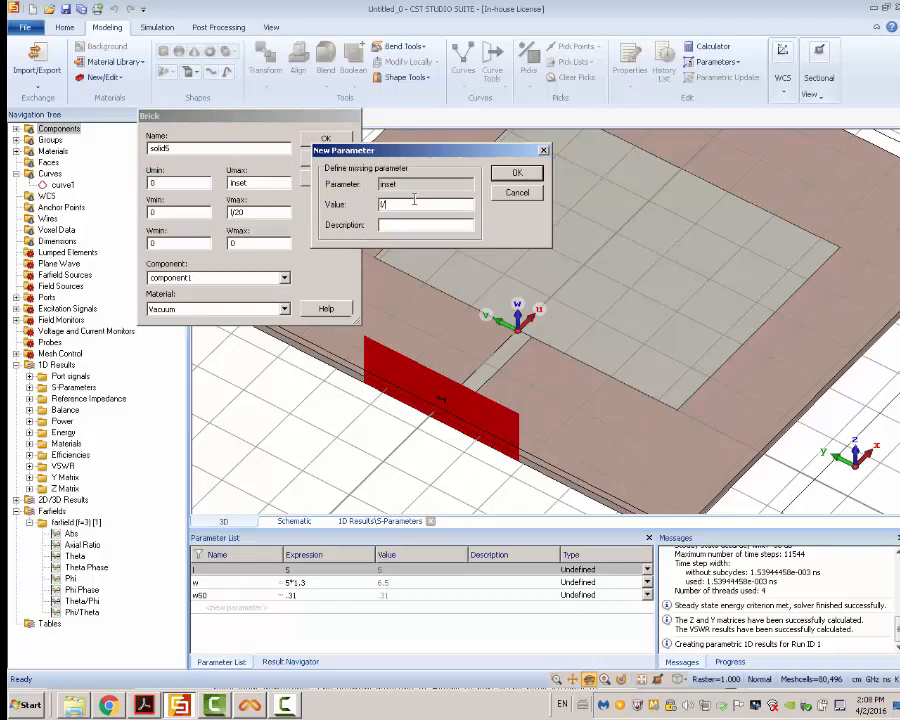
{"action": "left_click", "coordinate": [529, 174]}
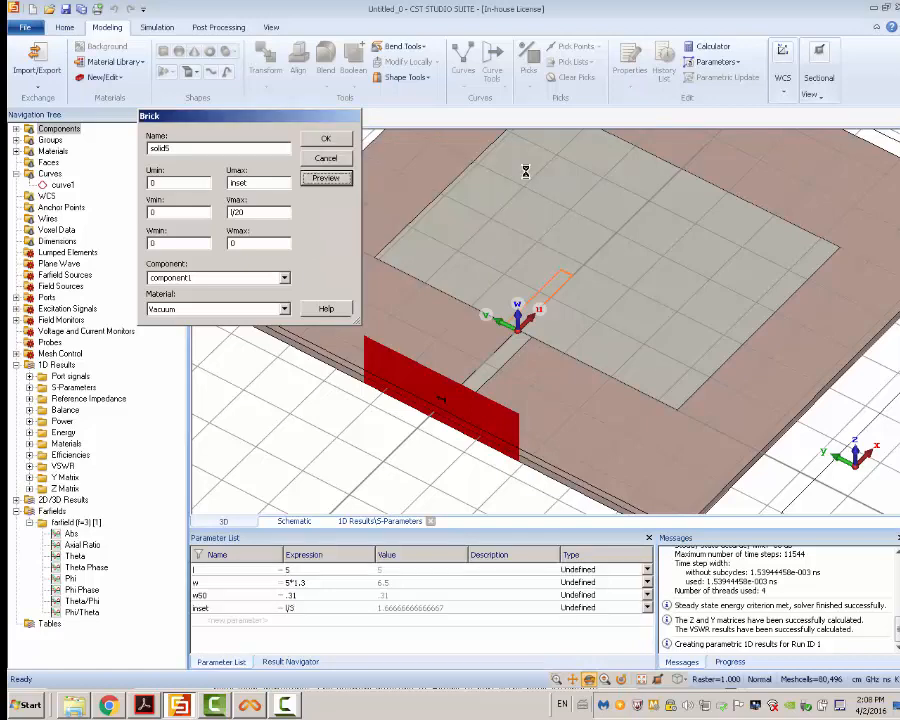
{"action": "left_click", "coordinate": [347, 140]}
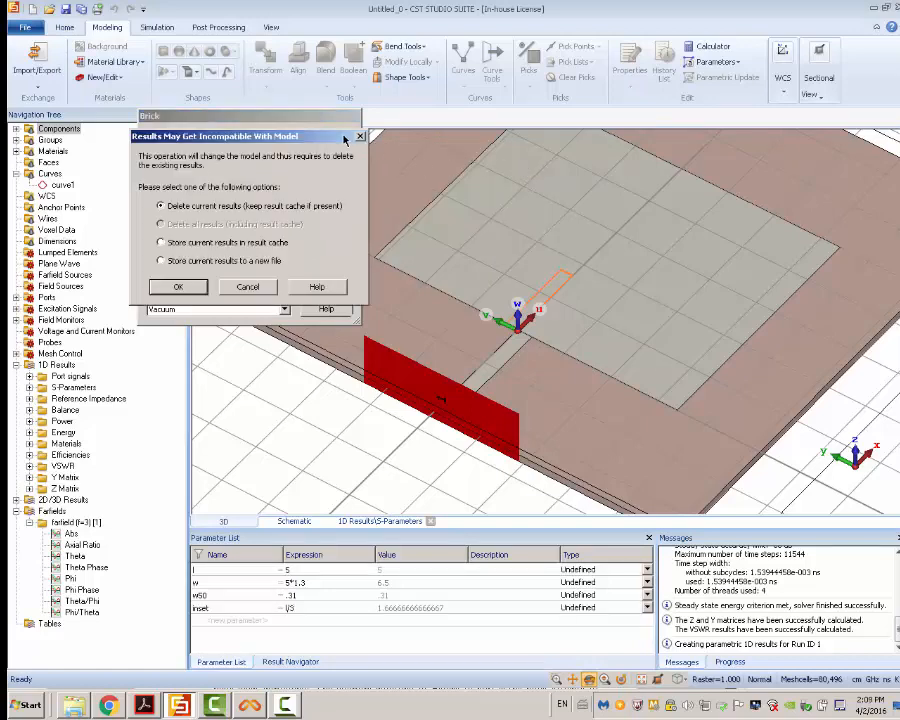
{"action": "left_click", "coordinate": [179, 287]}
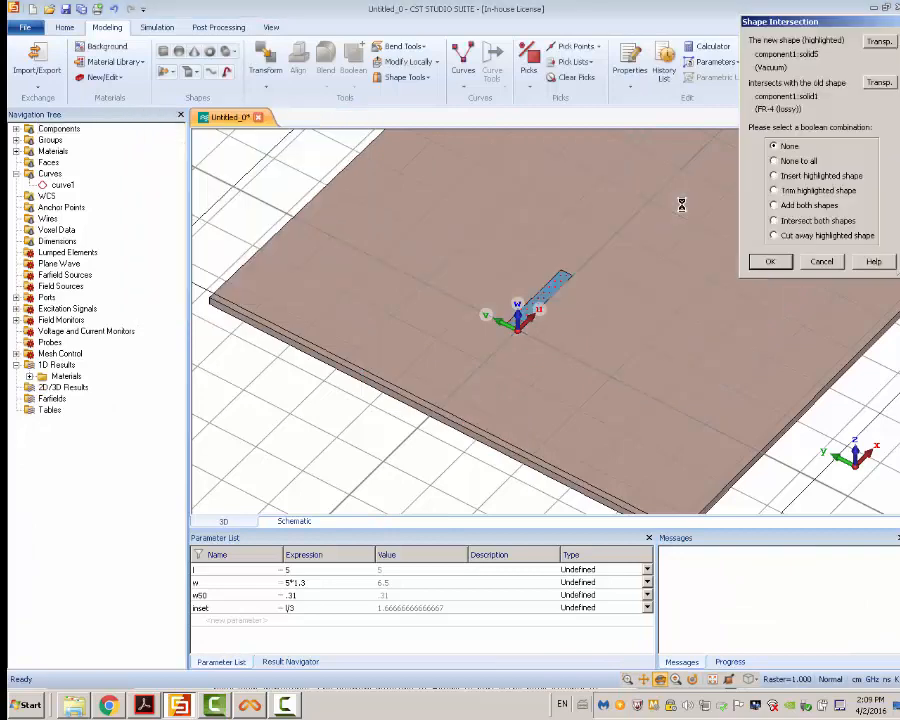
Step: Resolve the new brick's intersections with the existing solids by inserting the highlighted shape
{"action": "left_click_drag", "start_coordinate": [512, 277], "coordinate": [541, 308]}
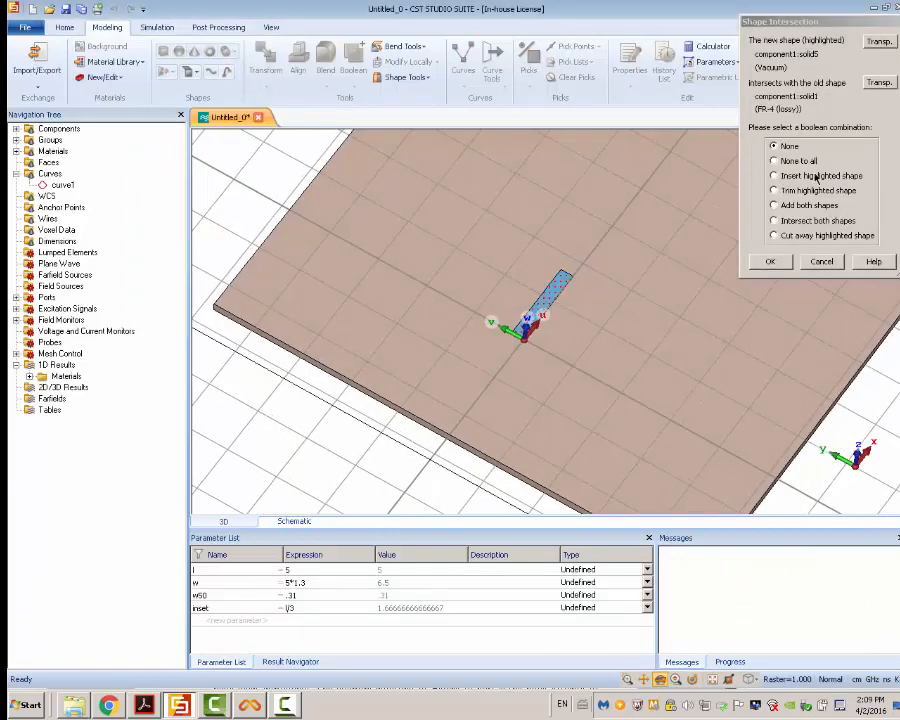
{"action": "left_click", "coordinate": [803, 175]}
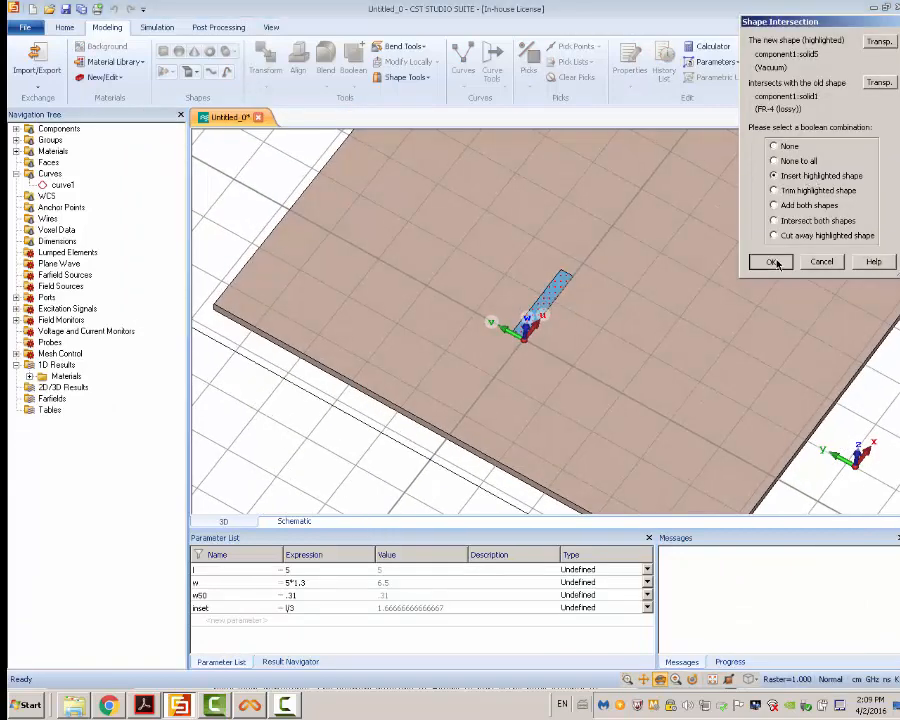
{"action": "left_click", "coordinate": [772, 262]}
{"action": "left_click", "coordinate": [772, 262]}
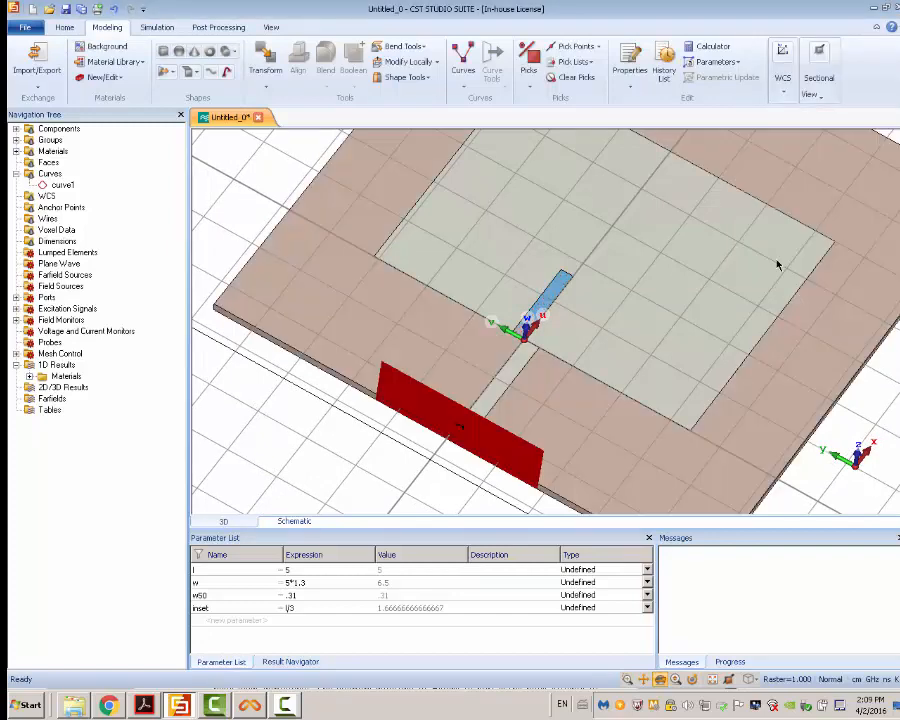
Step: Compare the inset strip beside the feed with the microstrip line feed in Figure 14.3 of the Antenna Theory PDF
{"action": "scroll", "coordinate": [650, 300], "scroll_direction": "up", "scroll_amount": 2}
{"action": "left_click_drag", "start_coordinate": [681, 289], "coordinate": [613, 326]}
{"action": "left_click", "coordinate": [144, 705]}
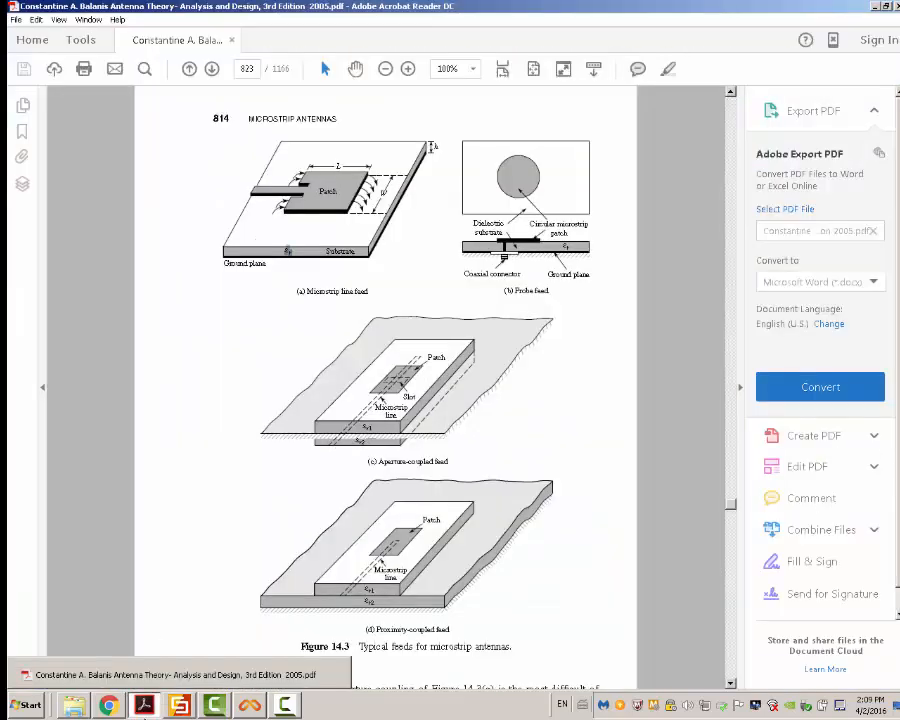
{"action": "left_click", "coordinate": [144, 705]}
{"action": "left_click_drag", "start_coordinate": [646, 267], "coordinate": [619, 265]}
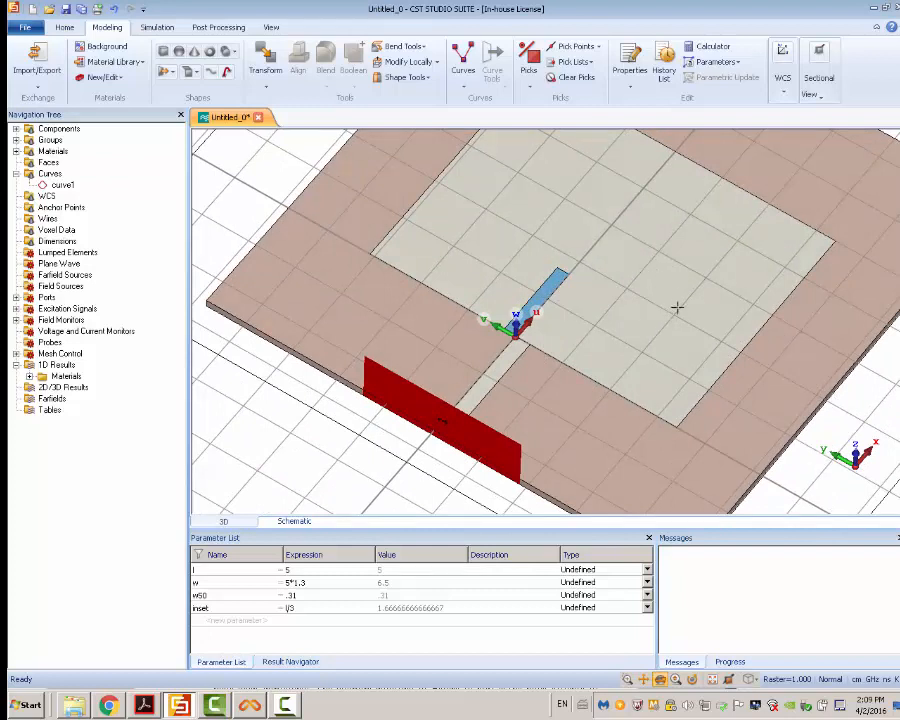
Step: Pick the centre of the patch's top face and align the WCS with that point
{"action": "key", "text": "f"}
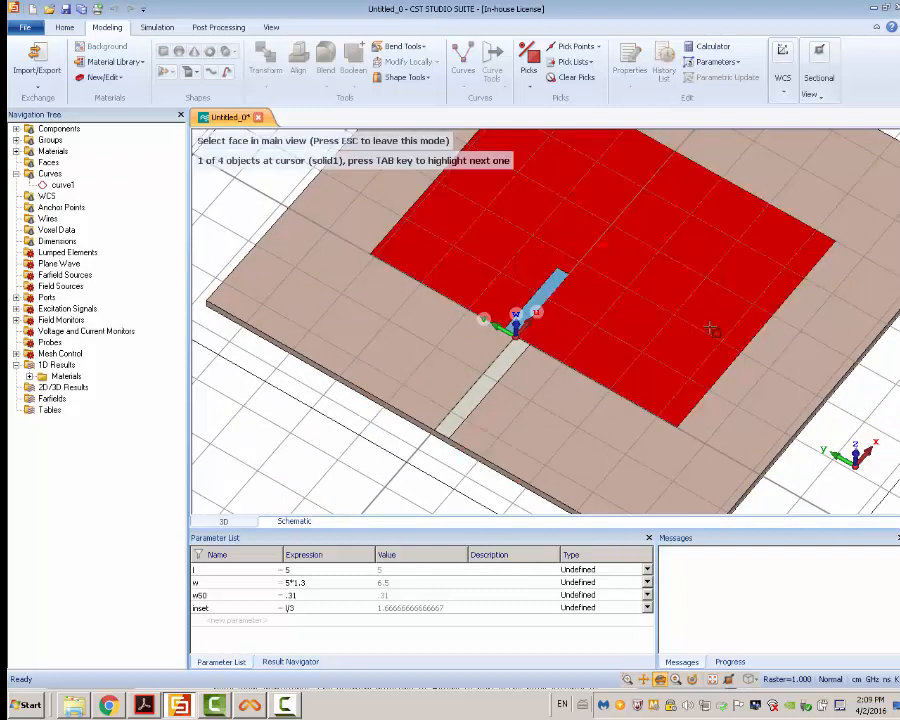
{"action": "left_click", "coordinate": [605, 248]}
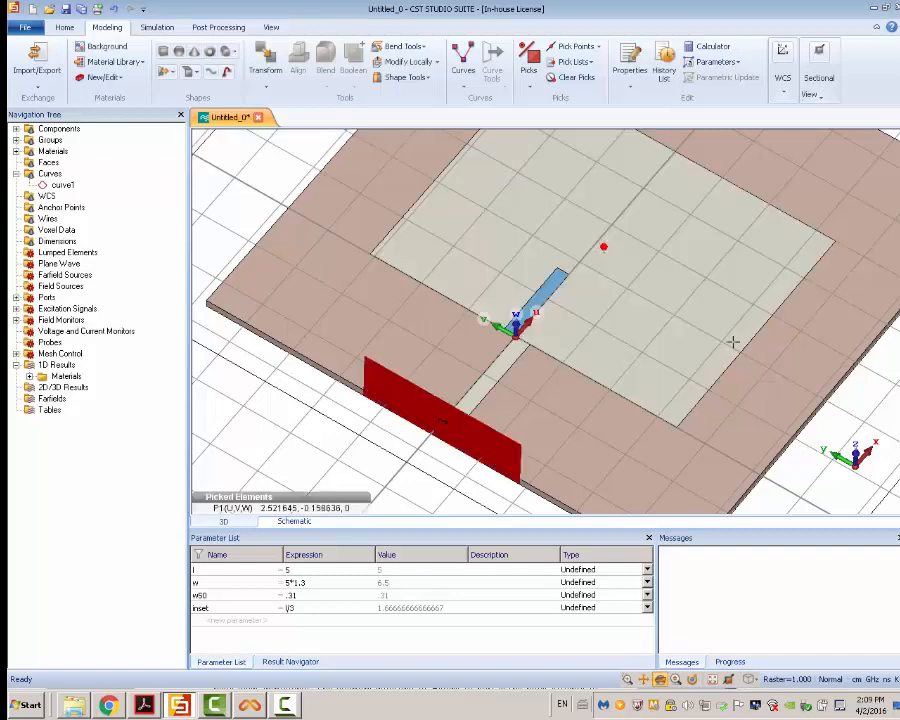
{"action": "key", "text": "w"}
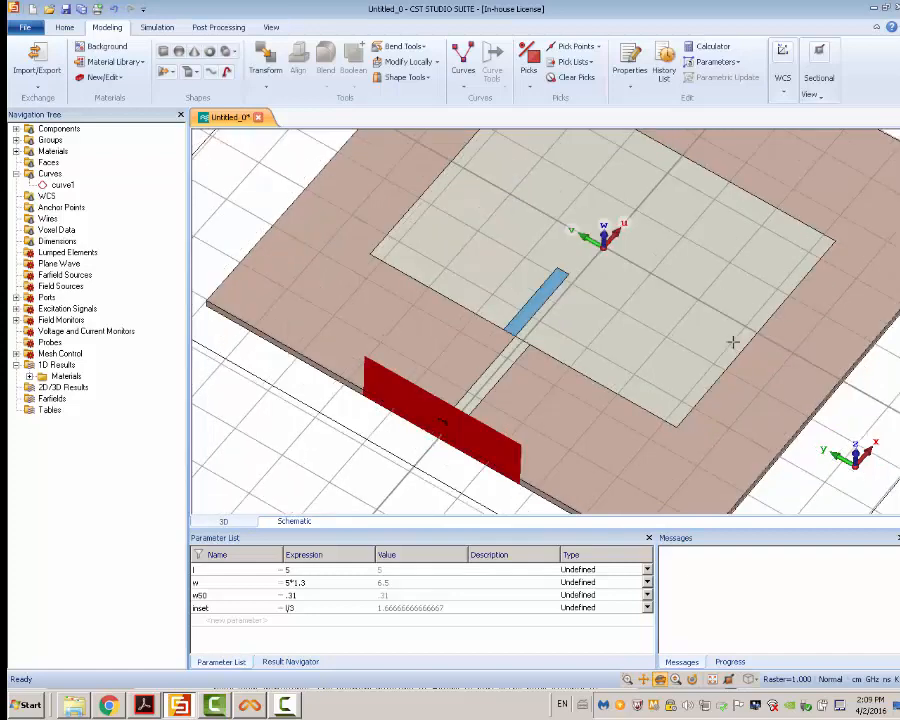
{"action": "left_click_drag", "start_coordinate": [734, 342], "coordinate": [786, 315]}
Step: Mirror solid5 as a copy about the WCS origin, with the mirror plane normal set to V = 1
{"action": "left_click", "coordinate": [16, 129]}
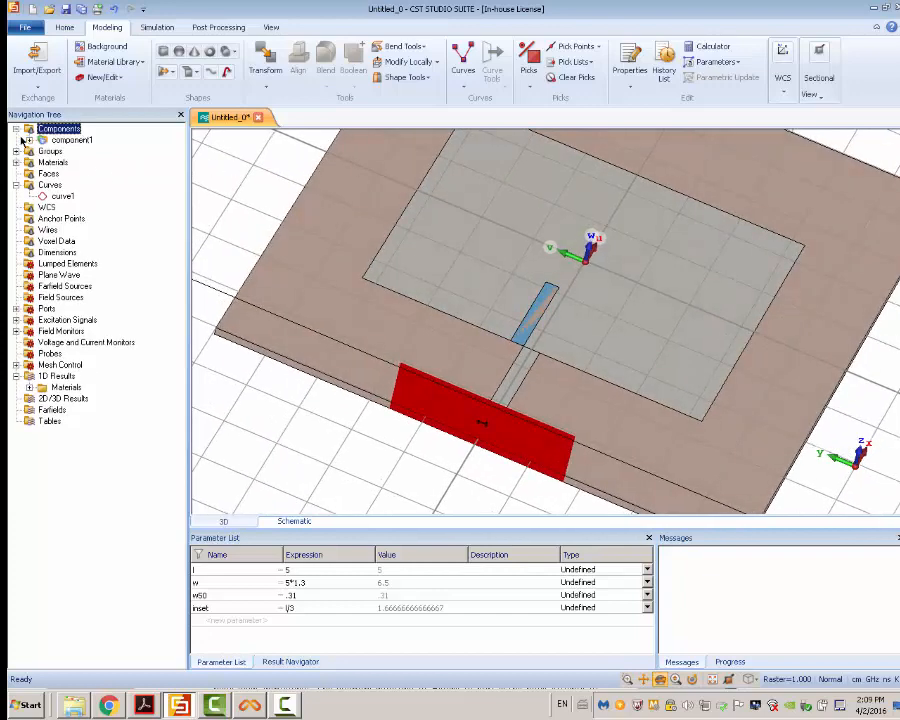
{"action": "left_click", "coordinate": [30, 140]}
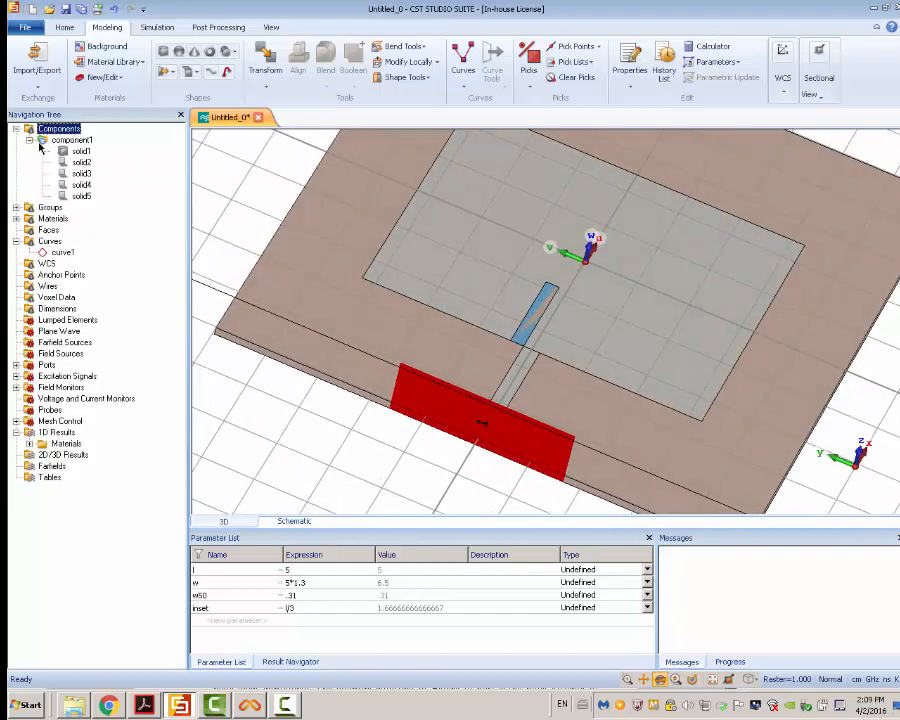
{"action": "left_click", "coordinate": [81, 196]}
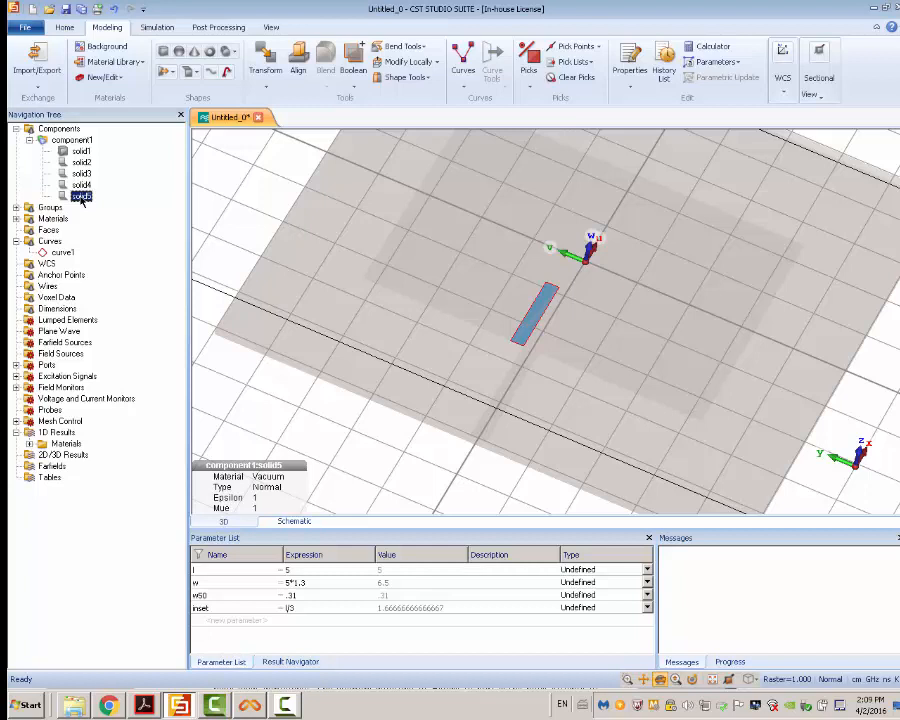
{"action": "right_click", "coordinate": [82, 197]}
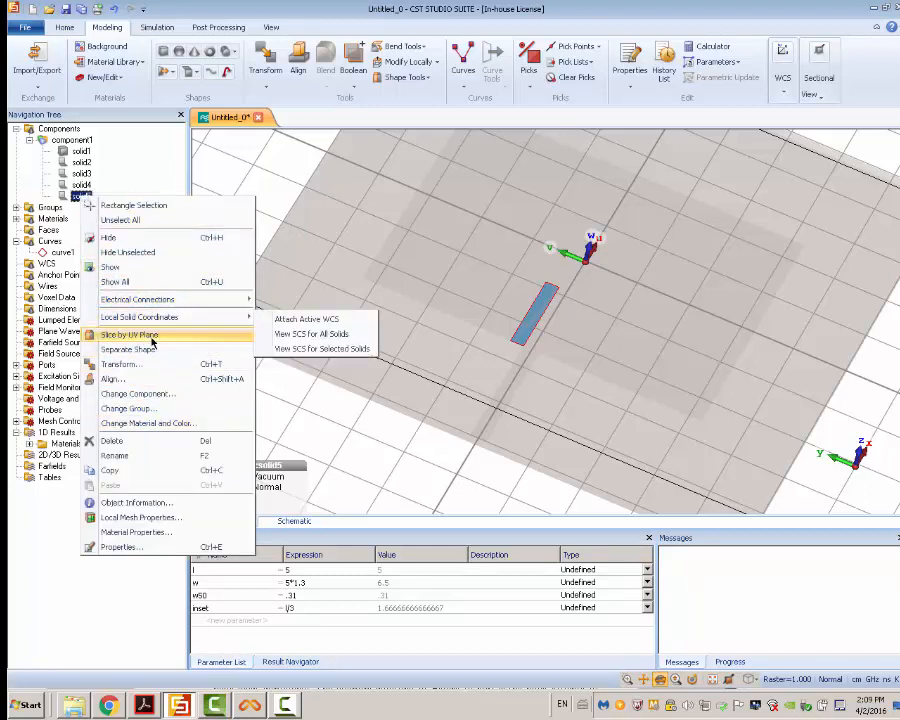
{"action": "left_click", "coordinate": [122, 364]}
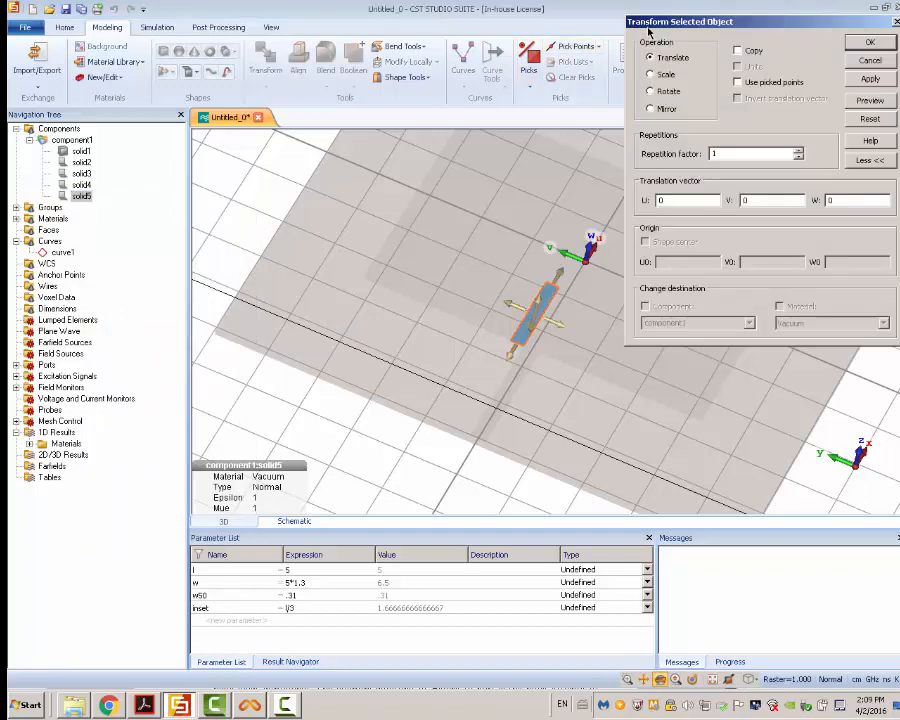
{"action": "left_click_drag", "start_coordinate": [645, 22], "coordinate": [161, 237]}
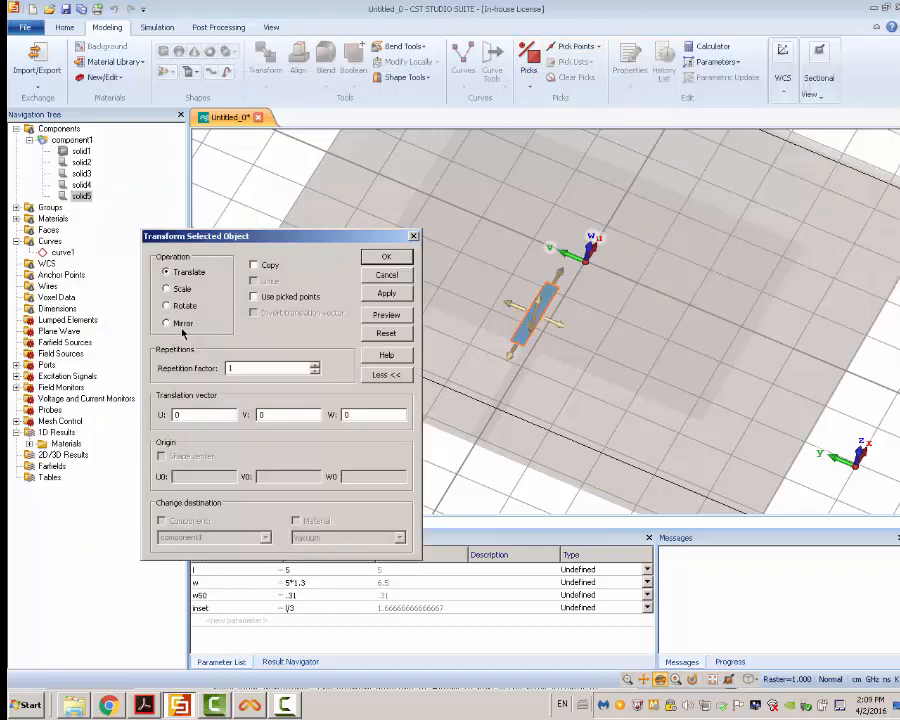
{"action": "left_click", "coordinate": [167, 323]}
{"action": "left_click", "coordinate": [254, 265]}
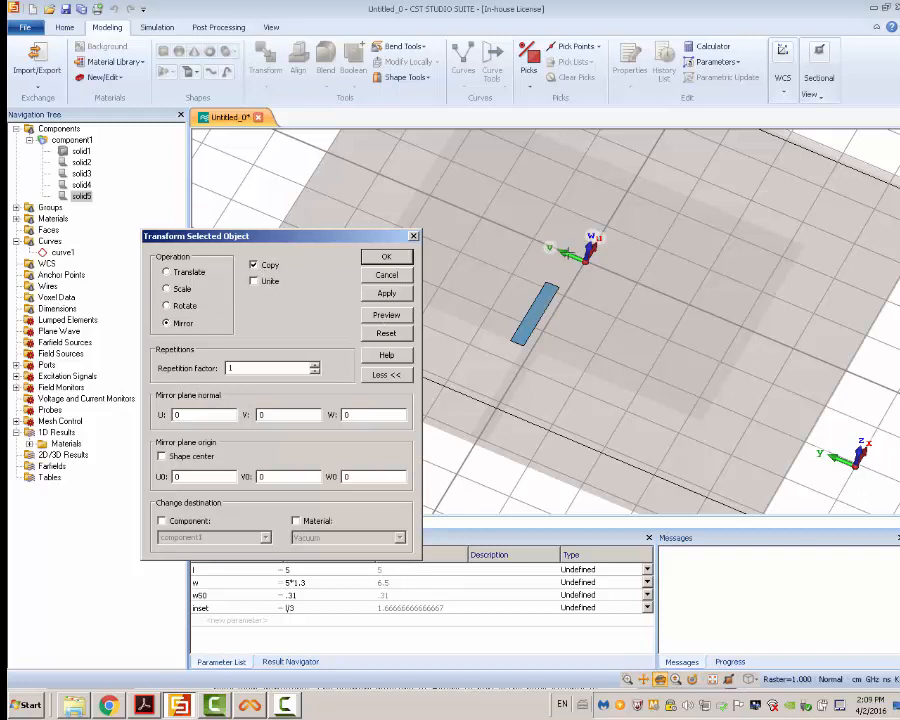
{"action": "double_click", "coordinate": [262, 415]}
{"action": "type", "text": "1"}
{"action": "left_click", "coordinate": [401, 316]}
{"action": "mouse_move", "coordinate": [623, 377]}
{"action": "left_mouse_down"}
{"action": "mouse_move", "coordinate": [693, 416]}
{"action": "mouse_move", "coordinate": [589, 383]}
{"action": "mouse_move", "coordinate": [608, 393]}
{"action": "left_mouse_up"}
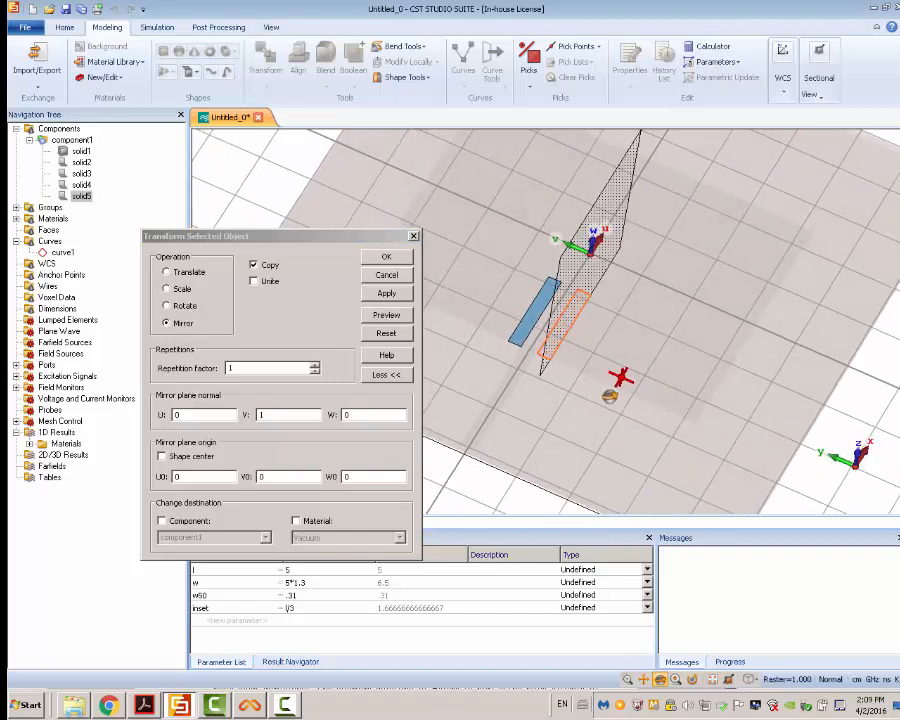
{"action": "left_click", "coordinate": [384, 259]}
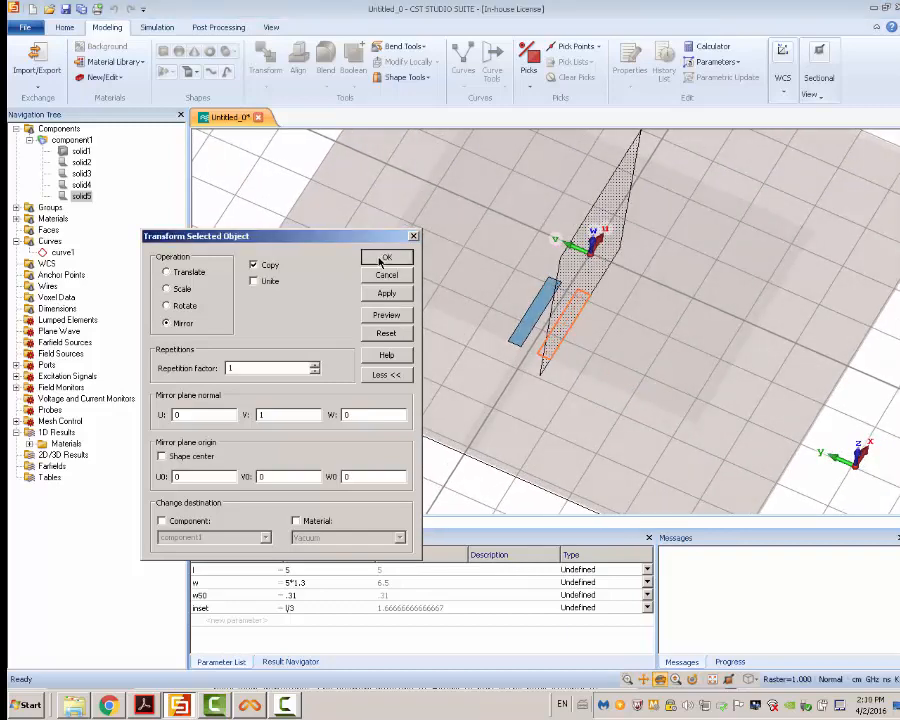
{"action": "left_click", "coordinate": [384, 258]}
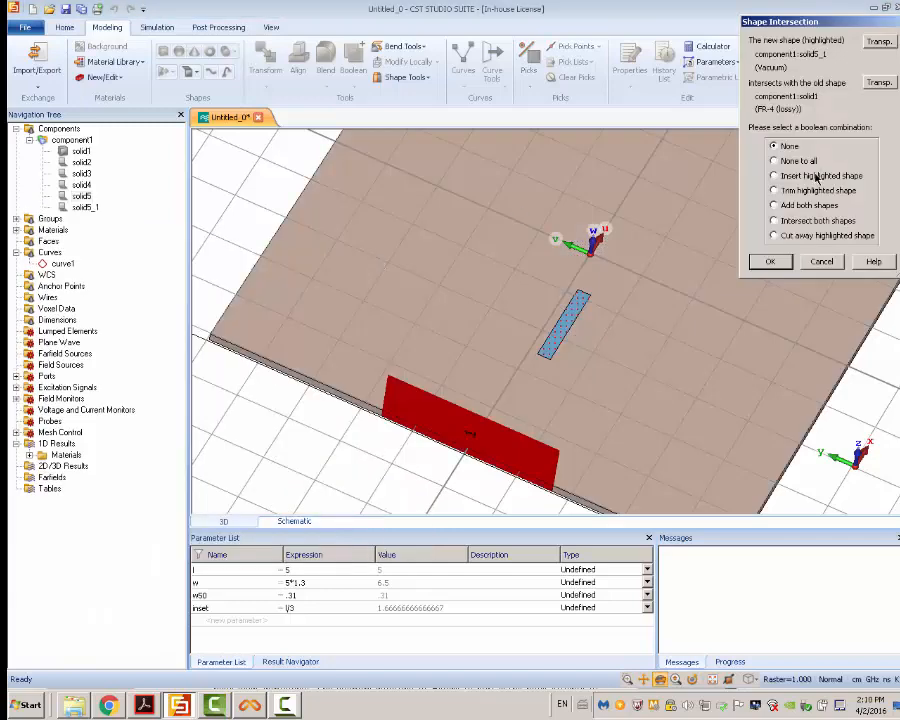
Step: Insert the mirrored strip as the highlighted shape into the solids it intersects and check both inset slots
{"action": "left_click", "coordinate": [771, 262]}
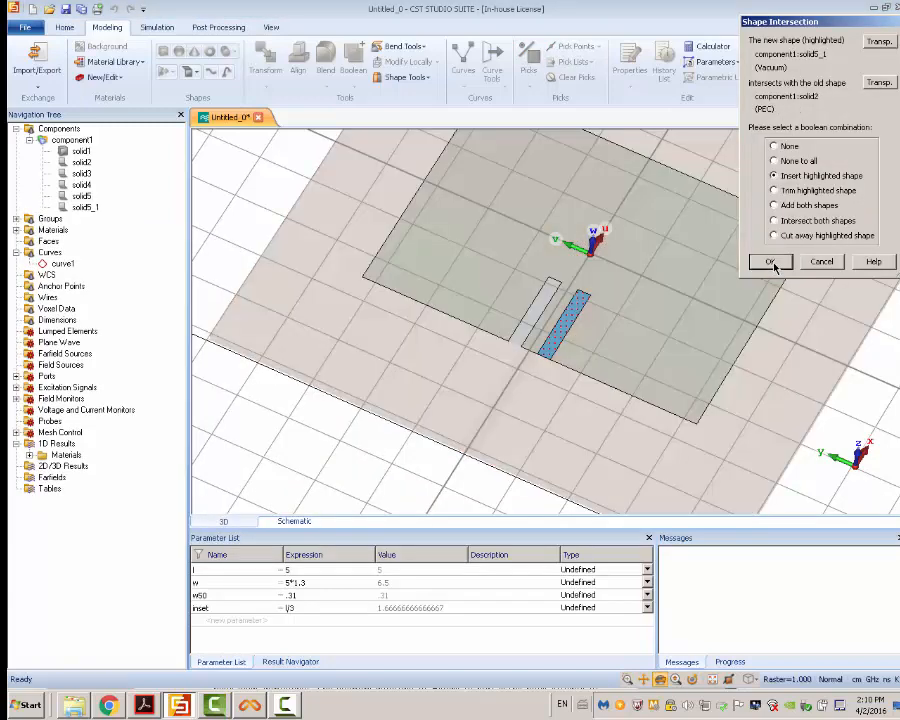
{"action": "left_click", "coordinate": [771, 262]}
{"action": "left_click_drag", "start_coordinate": [771, 266], "coordinate": [616, 272]}
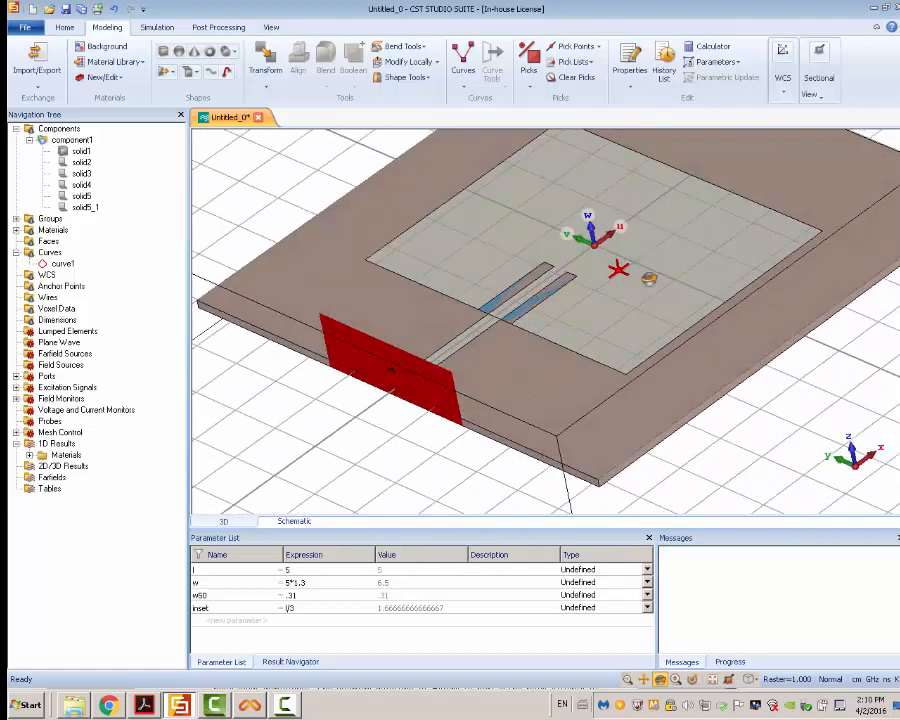
{"action": "left_click", "coordinate": [322, 584]}
{"action": "left_click", "coordinate": [330, 583]}
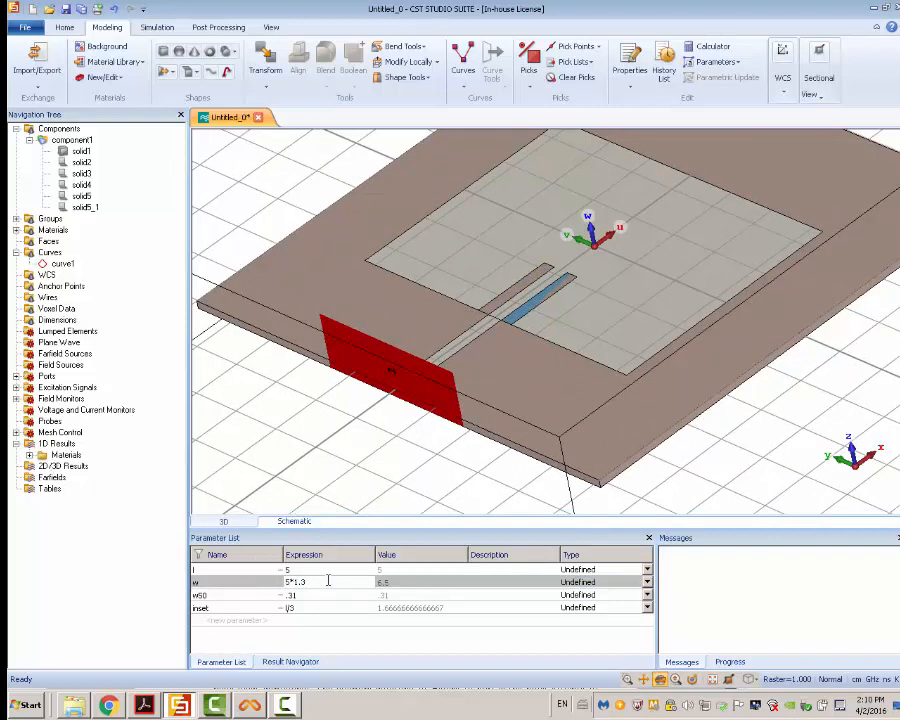
{"action": "left_click_drag", "start_coordinate": [316, 582], "coordinate": [274, 588]}
{"action": "left_click", "coordinate": [319, 582]}
{"action": "left_click", "coordinate": [157, 27]}
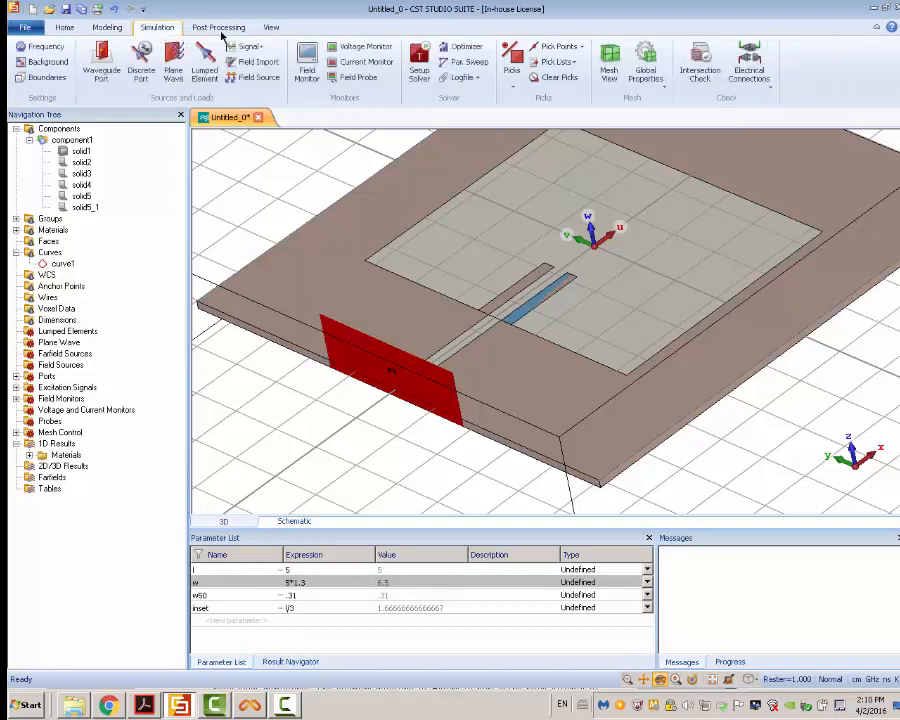
{"action": "left_click", "coordinate": [417, 64]}
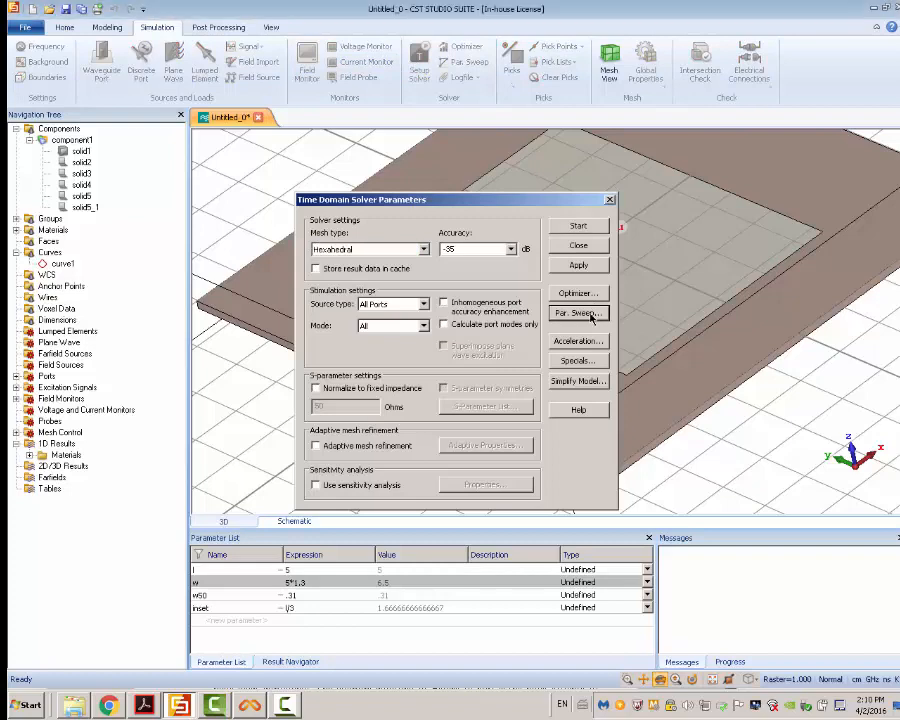
{"action": "left_click", "coordinate": [590, 314]}
{"action": "left_click", "coordinate": [285, 441]}
{"action": "left_click", "coordinate": [320, 441]}
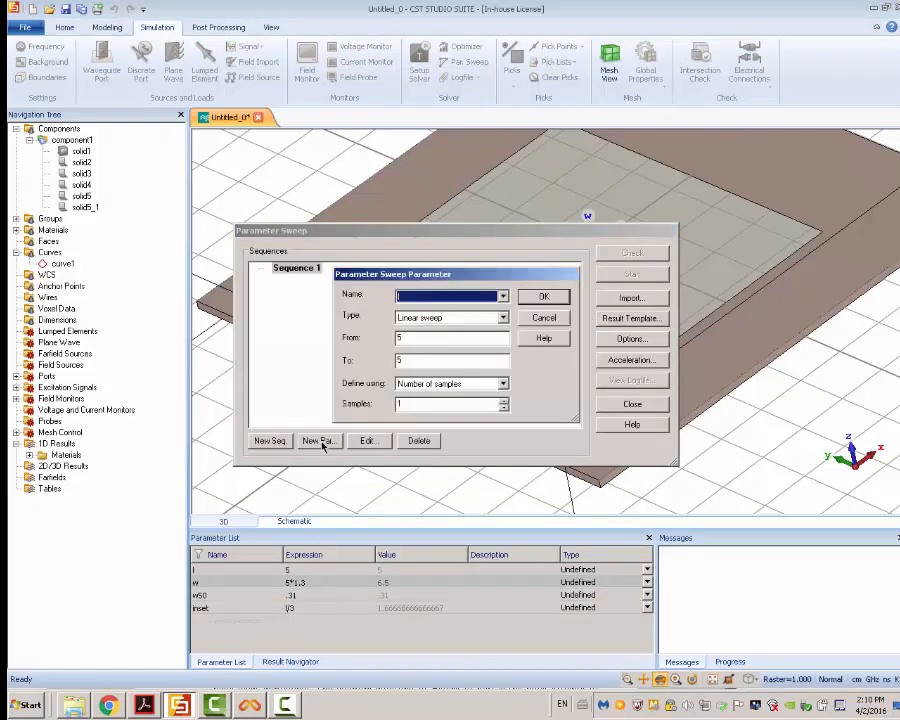
{"action": "left_click", "coordinate": [503, 297]}
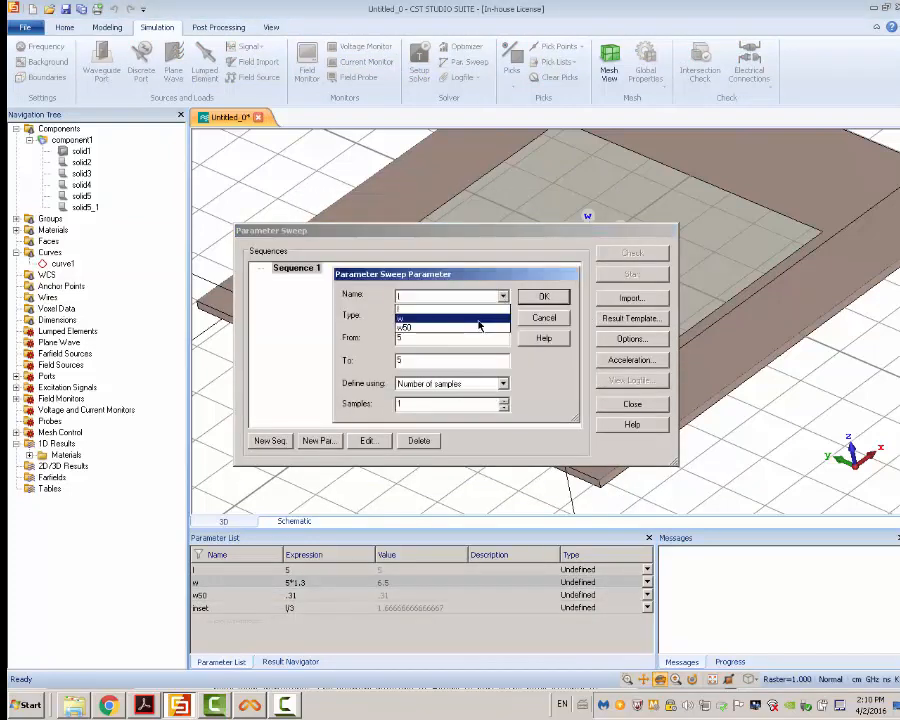
{"action": "left_click", "coordinate": [484, 294]}
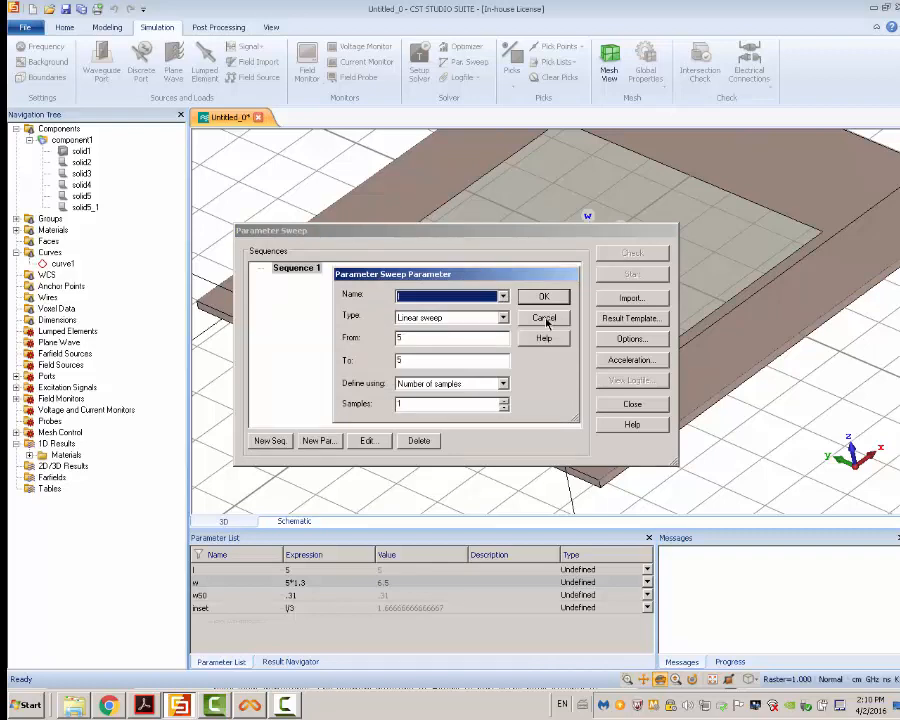
{"action": "left_click", "coordinate": [544, 319]}
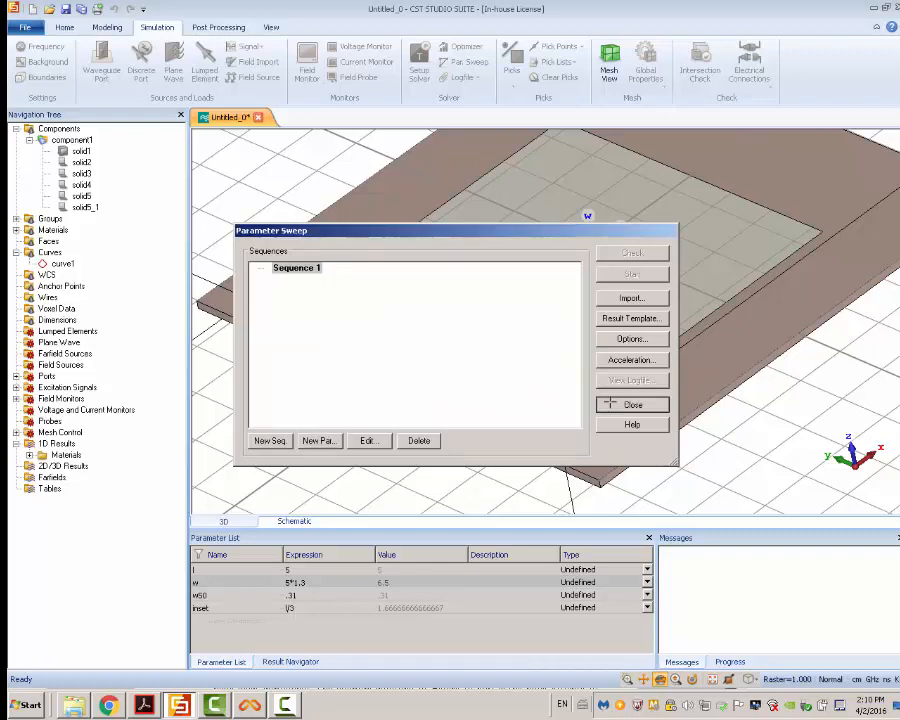
{"action": "left_click", "coordinate": [630, 405]}
Step: Set parameter l to 2.37 and w to 3.07, then update the model and inspect the resized patch
{"action": "left_click", "coordinate": [314, 574]}
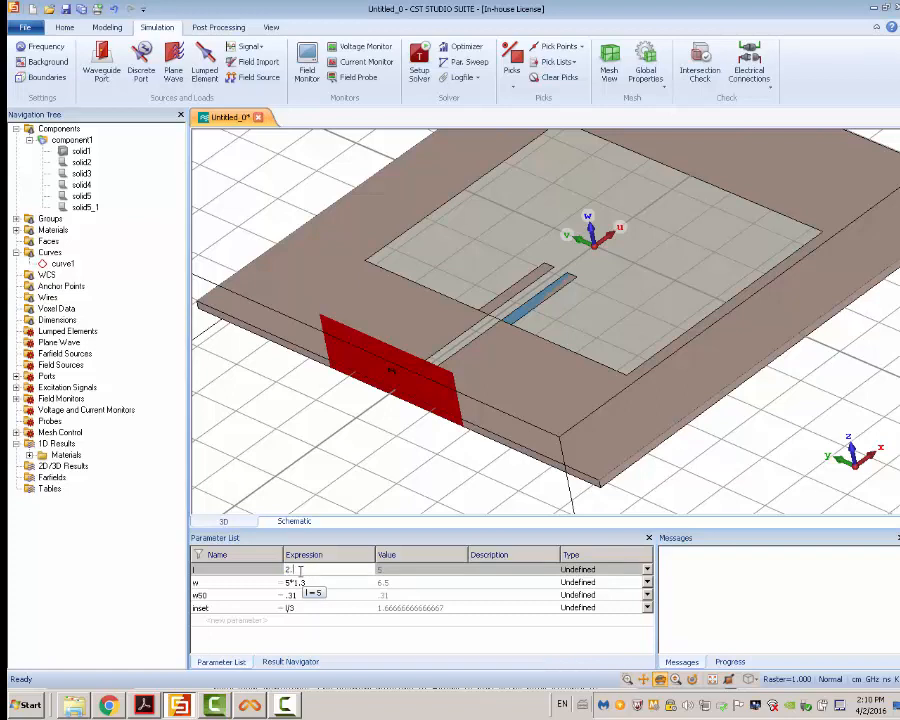
{"action": "type", "text": "2.37"}
{"action": "left_click", "coordinate": [319, 583]}
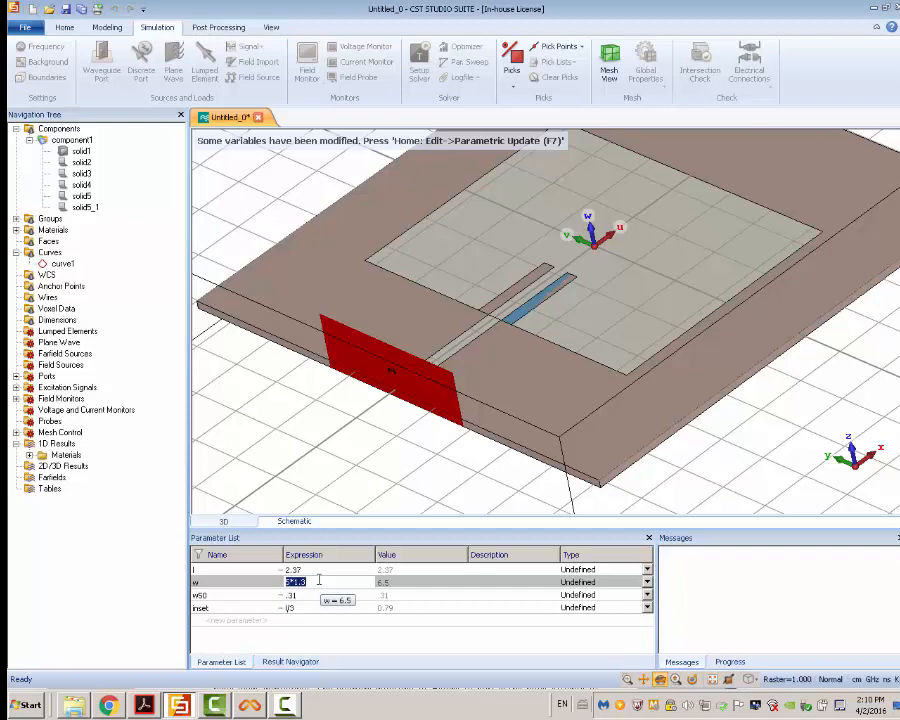
{"action": "type", "text": "3.07"}
{"action": "left_click", "coordinate": [588, 310]}
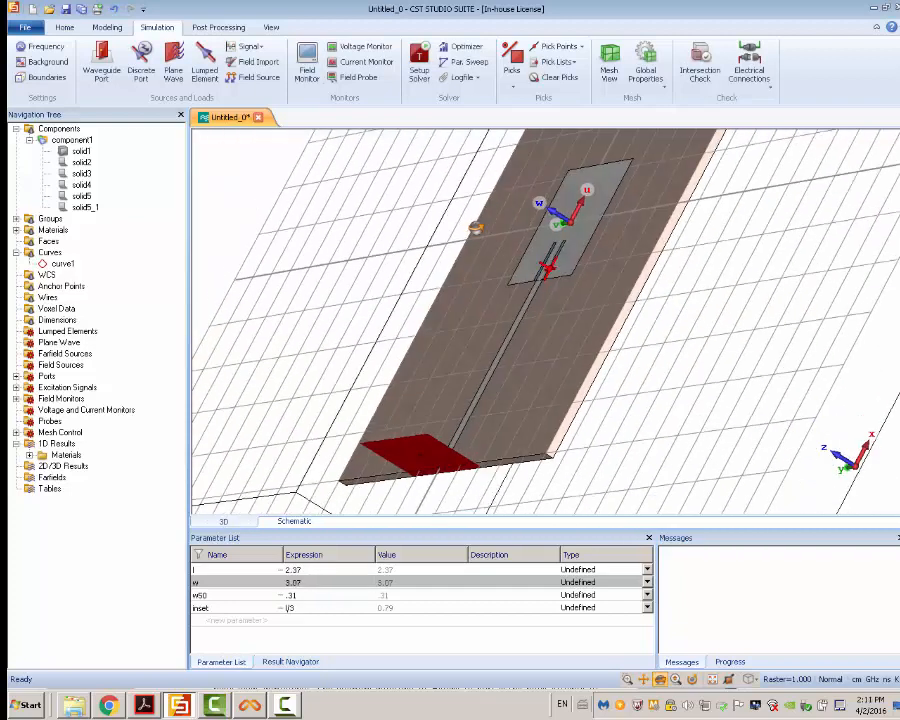
{"action": "left_click_drag", "start_coordinate": [475, 227], "coordinate": [695, 279]}
{"action": "scroll", "coordinate": [701, 287], "scroll_direction": "down", "scroll_amount": 3}
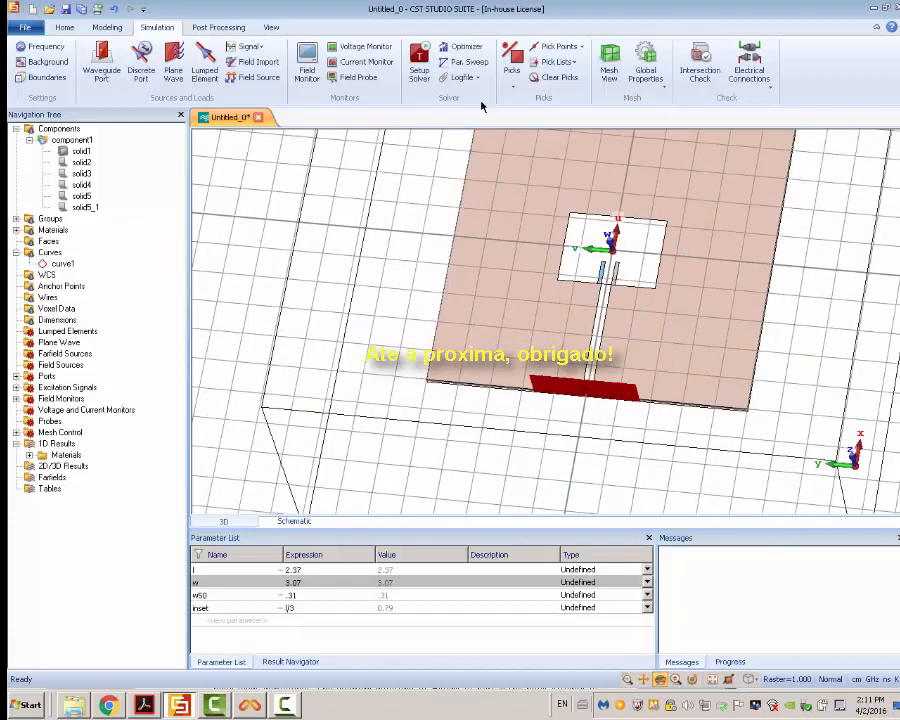
Step: Set the time domain solver accuracy to -40 dB and run the simulation
{"action": "left_click", "coordinate": [419, 67]}
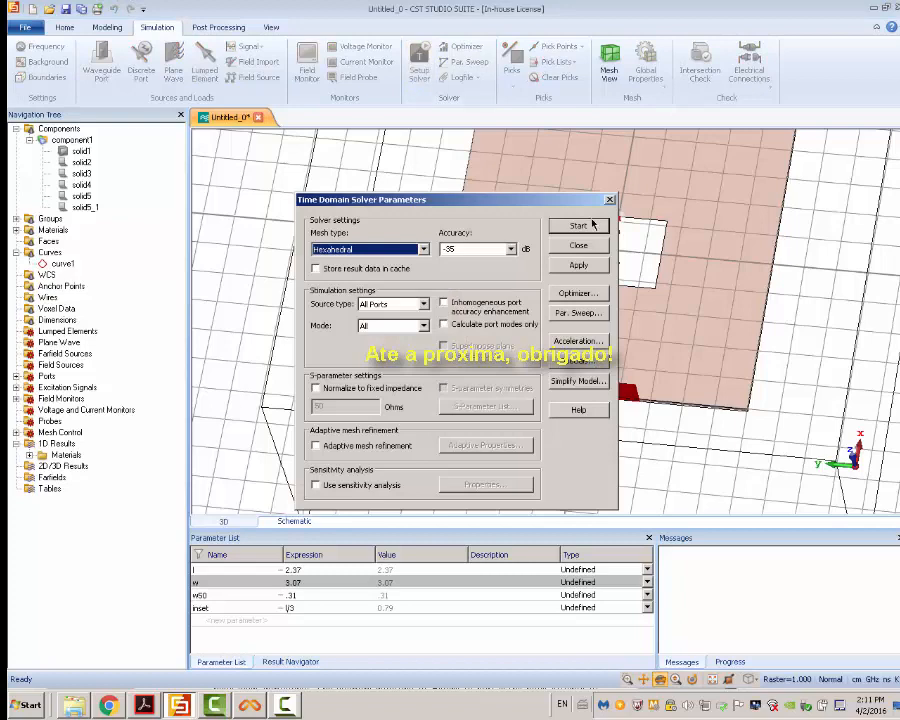
{"action": "left_click", "coordinate": [510, 248]}
{"action": "left_click", "coordinate": [470, 290]}
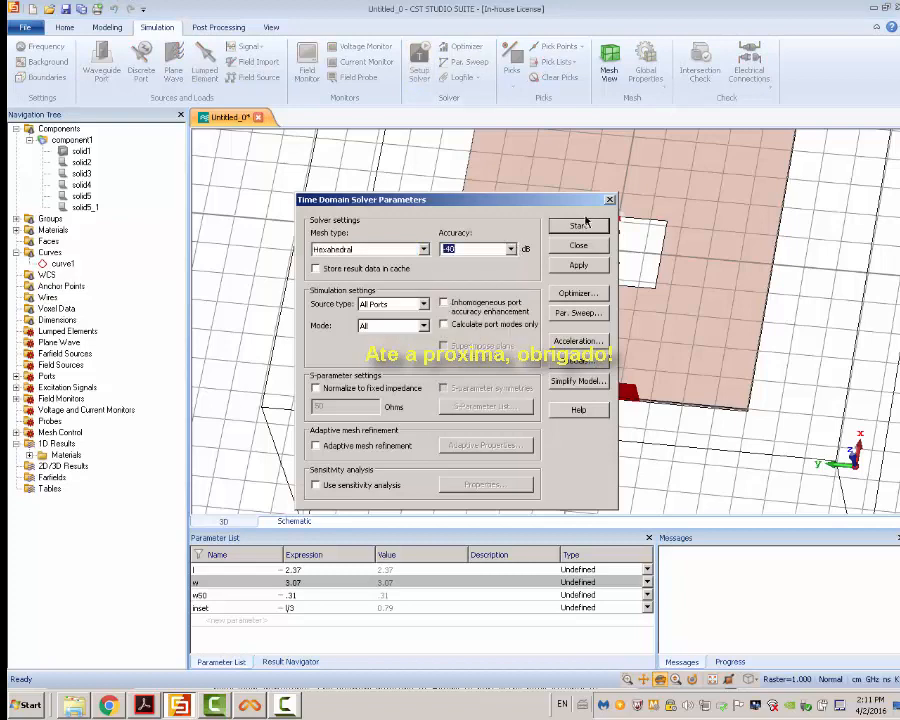
{"action": "left_click", "coordinate": [594, 230]}
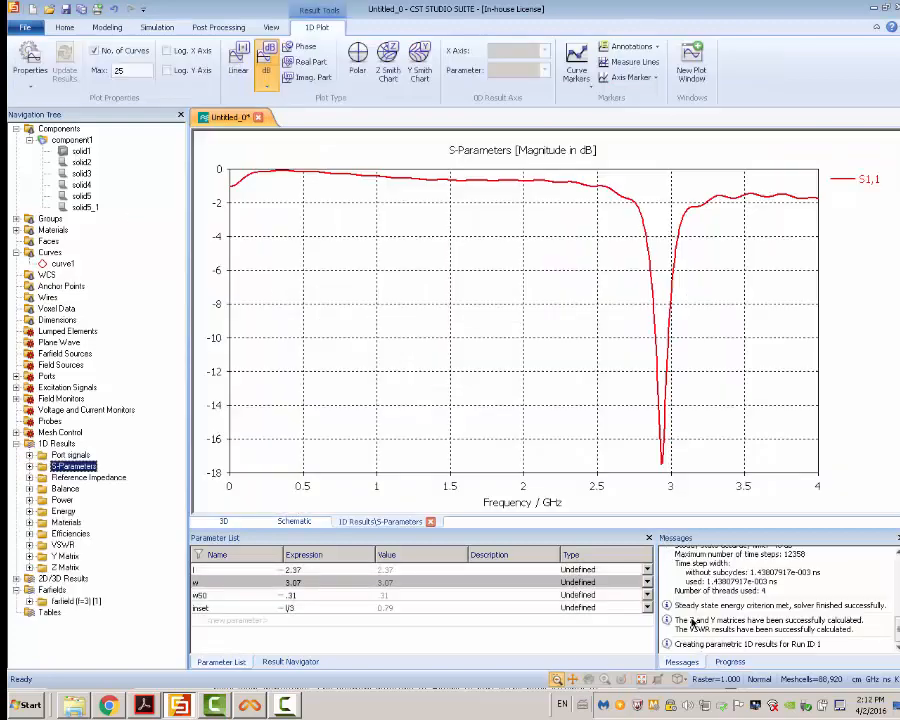
Step: Place the axis marker at the minimum of the S1,1 curve in the S-parameter plot
{"action": "right_click", "coordinate": [408, 286]}
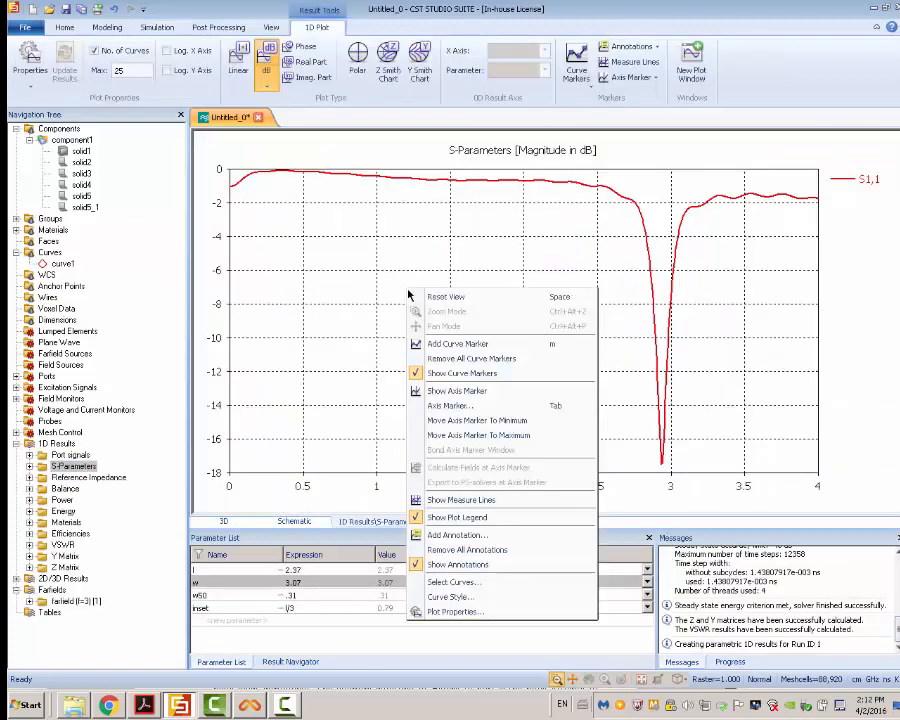
{"action": "left_click", "coordinate": [460, 422]}
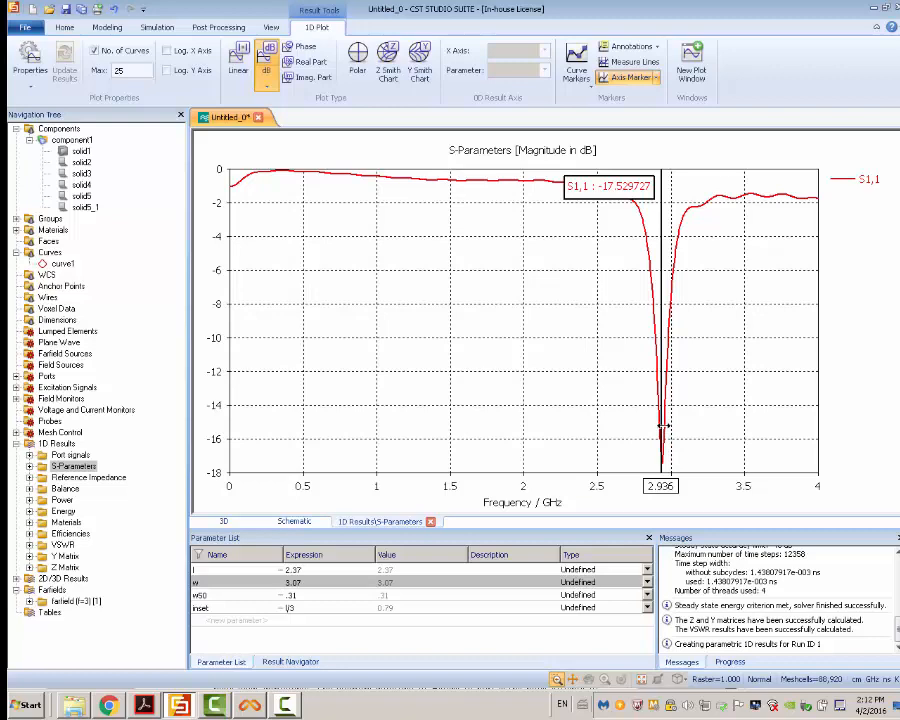
Step: Display the f=3 farfield in 3D, change its output from directivity to Gain (IEEE), and inspect the pattern
{"action": "left_click", "coordinate": [29, 601]}
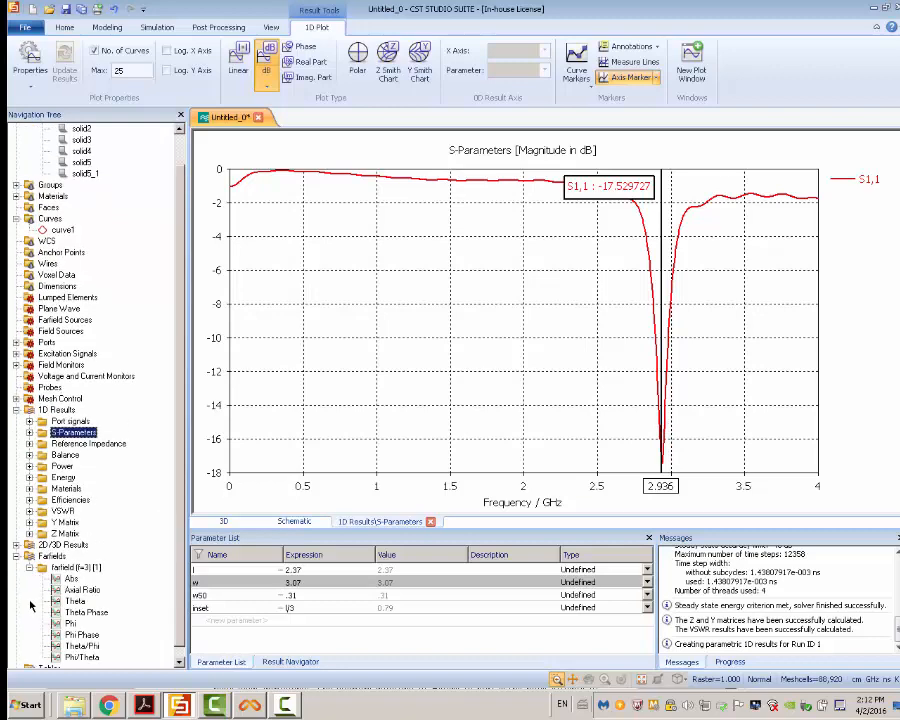
{"action": "left_click", "coordinate": [82, 568]}
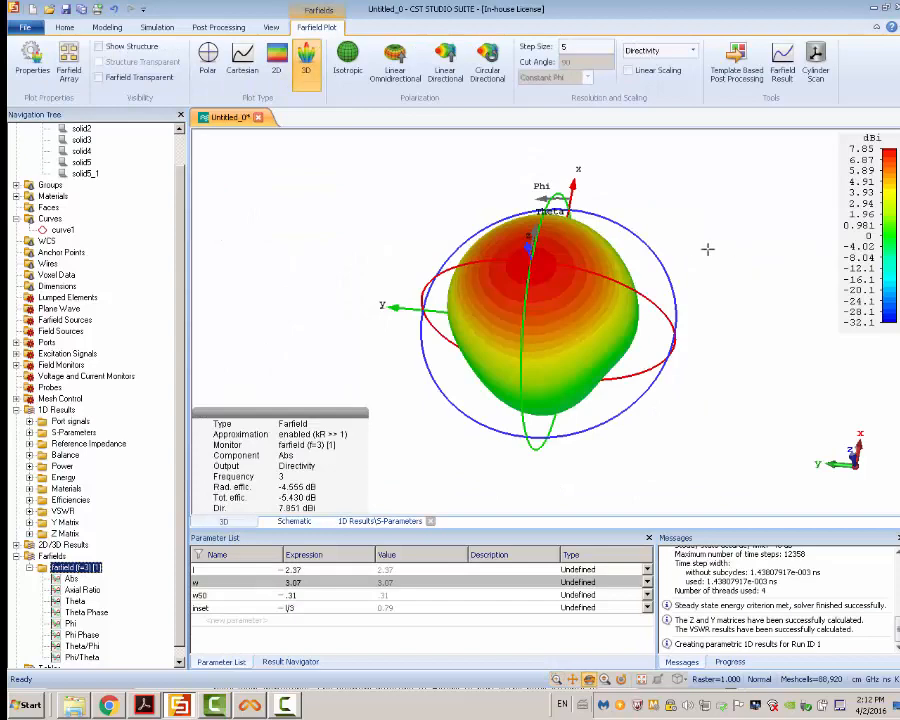
{"action": "left_click_drag", "start_coordinate": [707, 247], "coordinate": [386, 204]}
{"action": "left_click", "coordinate": [680, 50]}
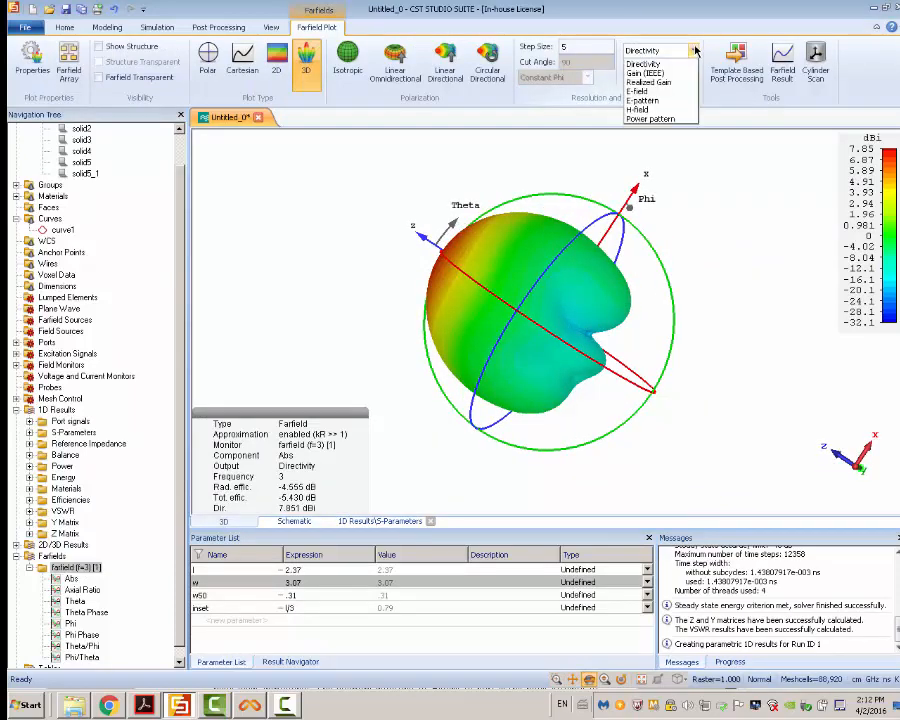
{"action": "left_click", "coordinate": [680, 75]}
{"action": "left_click_drag", "start_coordinate": [725, 249], "coordinate": [609, 318]}
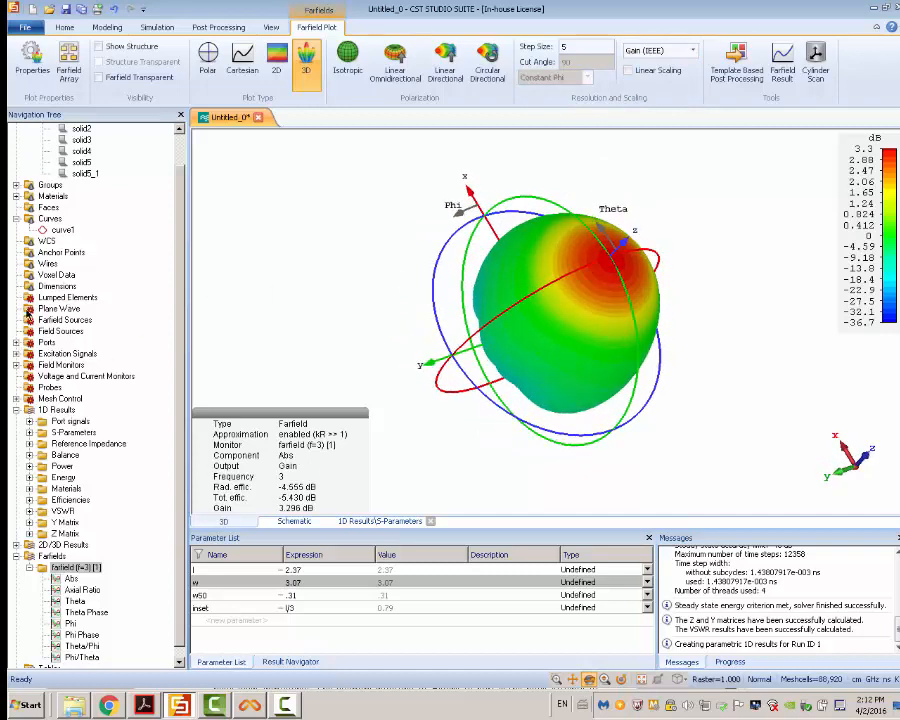
Step: Show the S-parameters and view S1,1 on the Z Smith chart
{"action": "scroll", "coordinate": [181, 250], "scroll_direction": "up", "scroll_amount": 2}
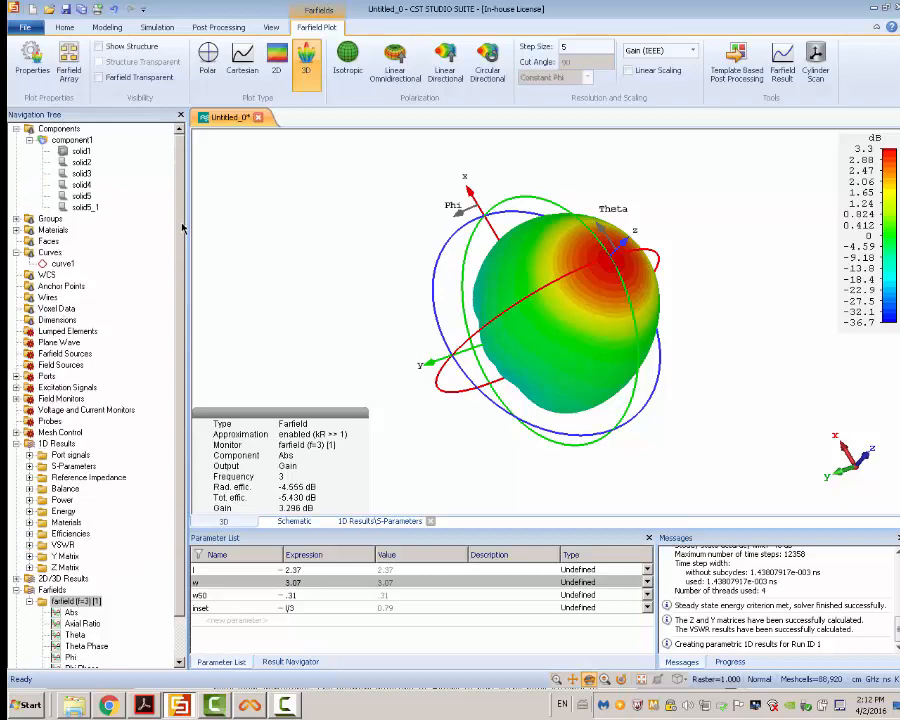
{"action": "scroll", "coordinate": [181, 290], "scroll_direction": "down", "scroll_amount": 3}
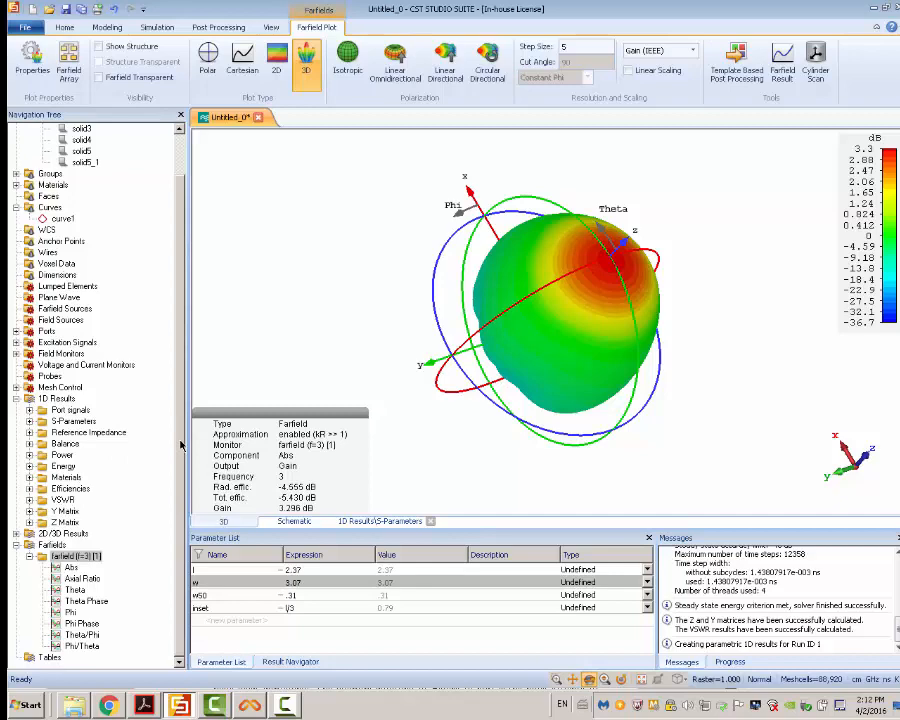
{"action": "left_click", "coordinate": [68, 421]}
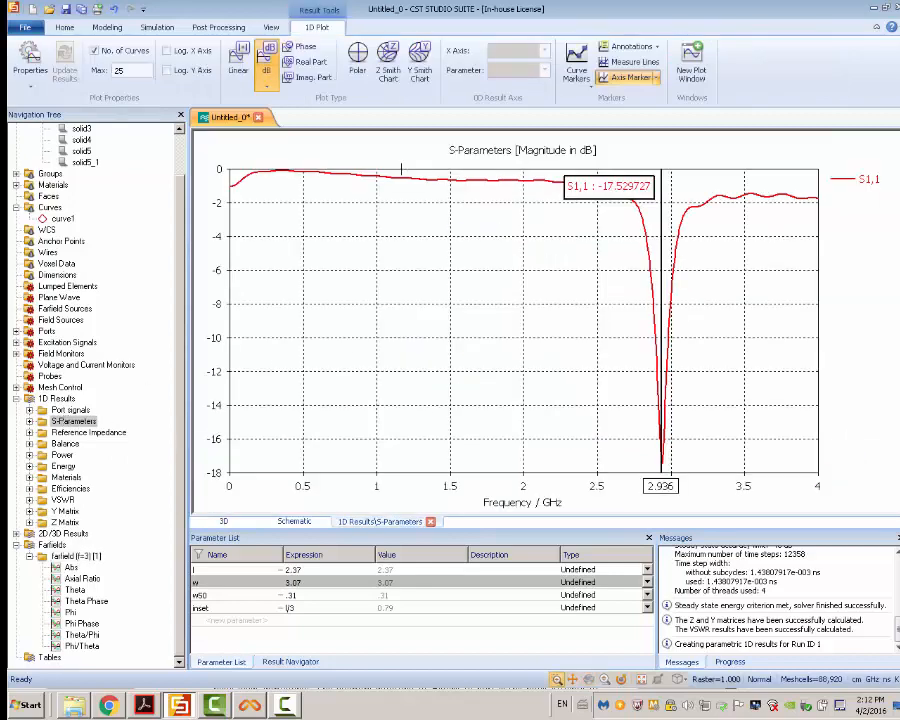
{"action": "left_click", "coordinate": [387, 60]}
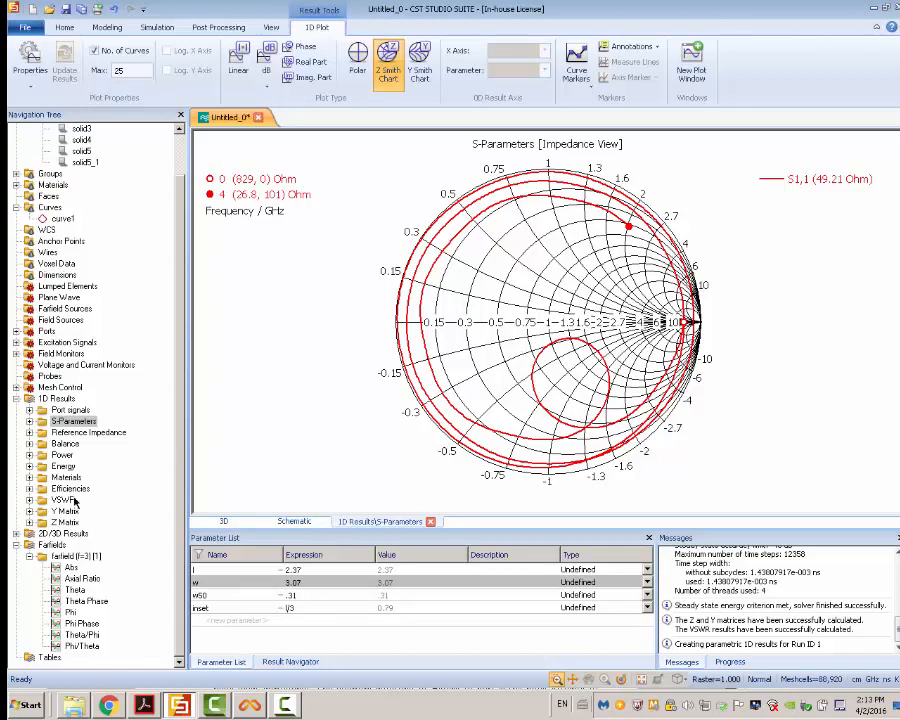
Step: Plot Z1,1 from the Z matrix and examine its real part followed by its imaginary part
{"action": "left_click", "coordinate": [29, 522]}
{"action": "left_click", "coordinate": [76, 534]}
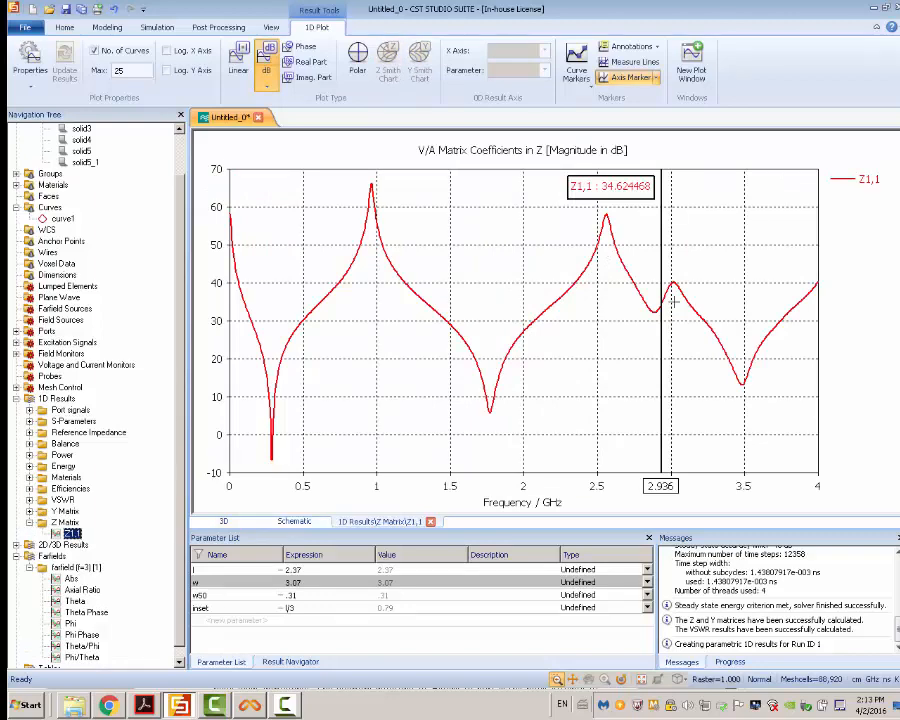
{"action": "left_click", "coordinate": [313, 63]}
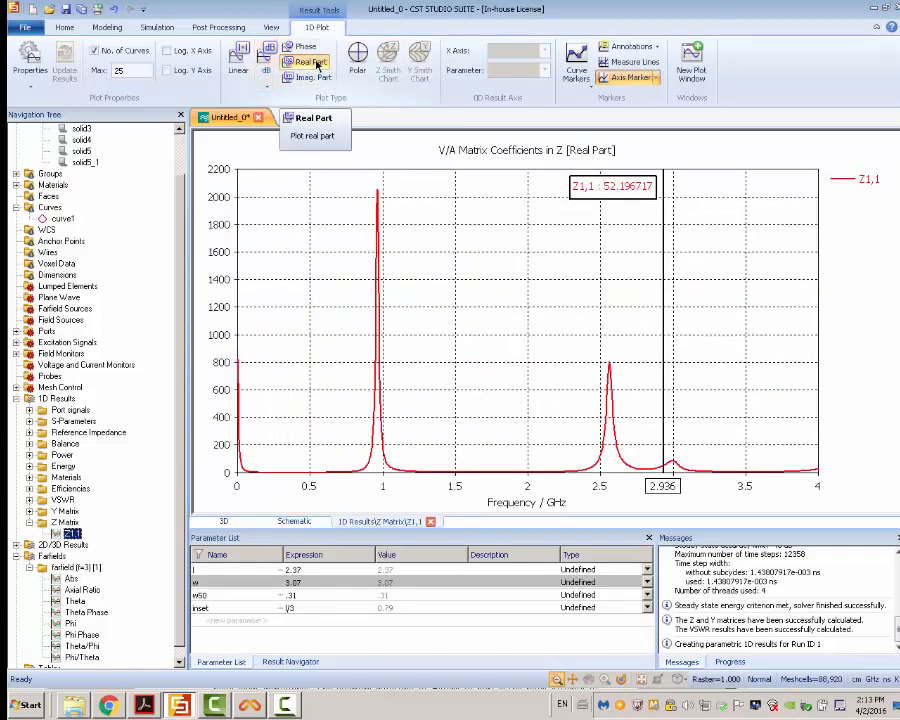
{"action": "left_click", "coordinate": [311, 77]}
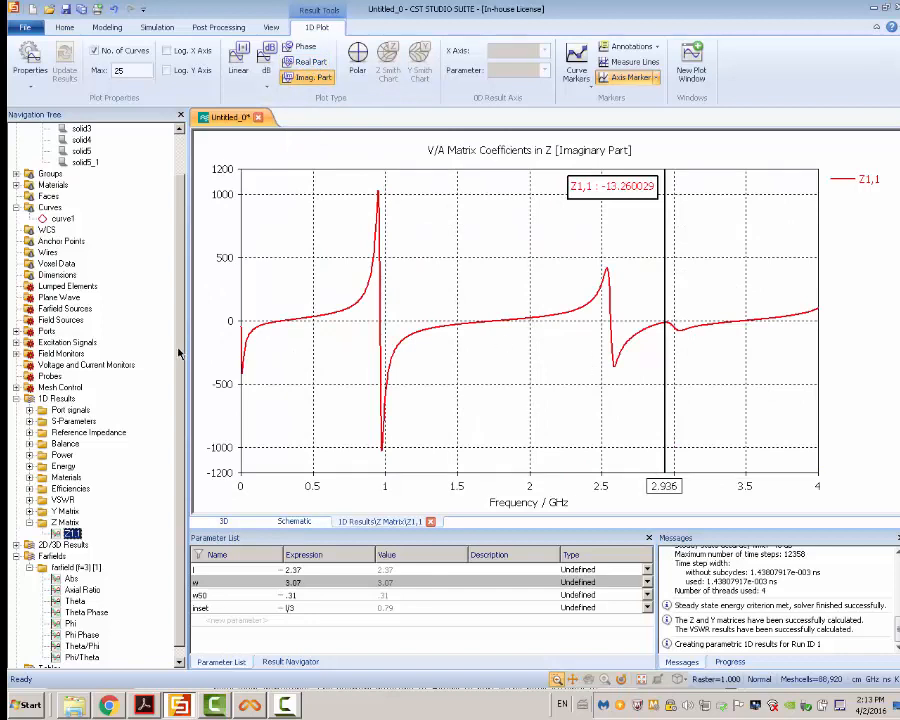
Step: Inspect the e1 and h1 mode fields of port 1, and stop the h1 field animation
{"action": "left_click", "coordinate": [16, 545]}
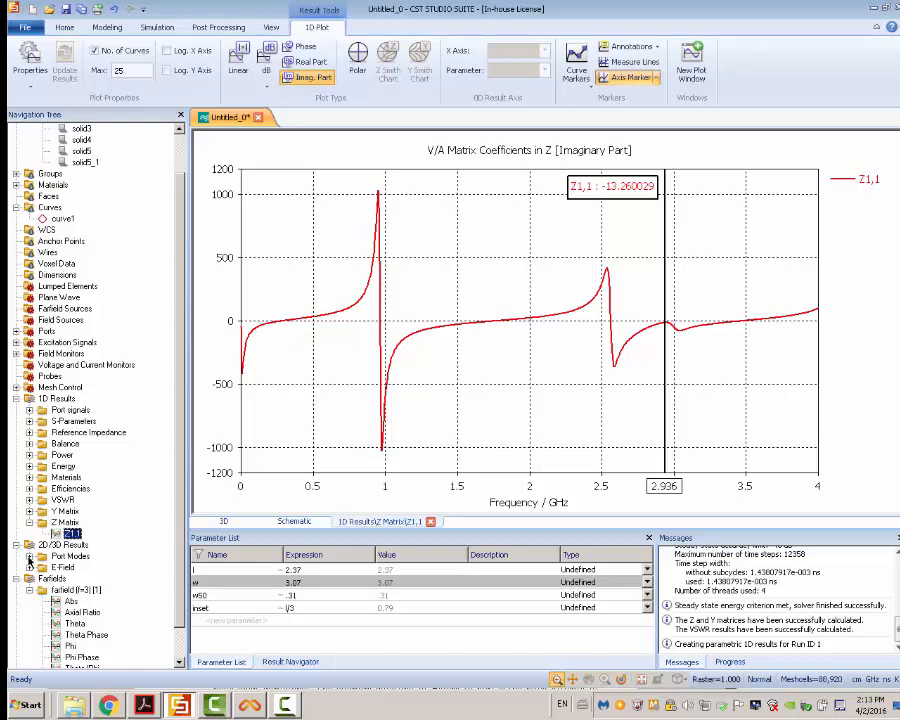
{"action": "left_click", "coordinate": [29, 556]}
{"action": "left_click", "coordinate": [43, 567]}
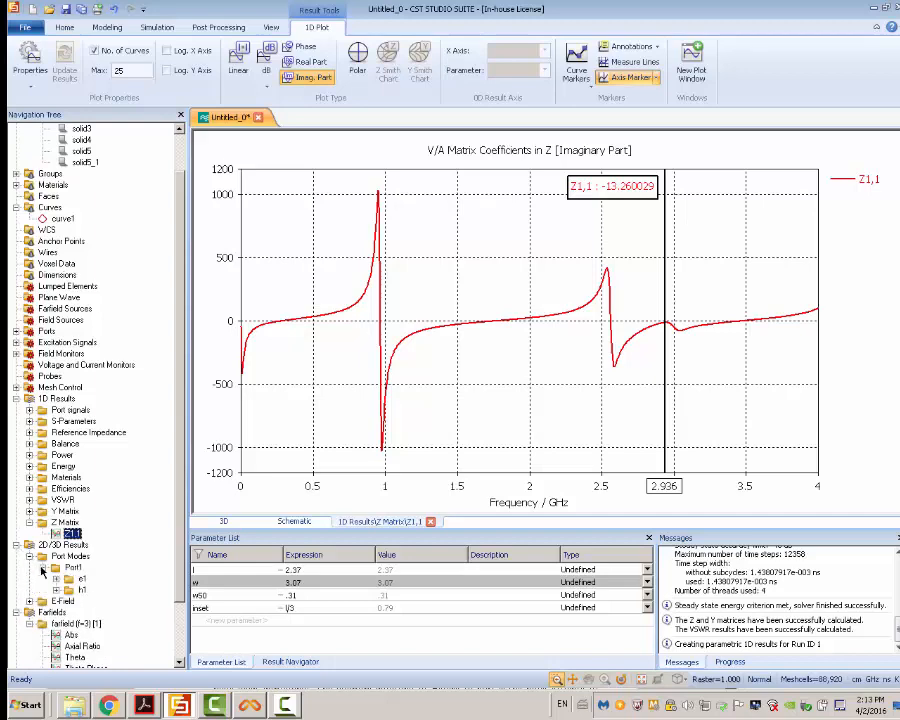
{"action": "left_click", "coordinate": [81, 578]}
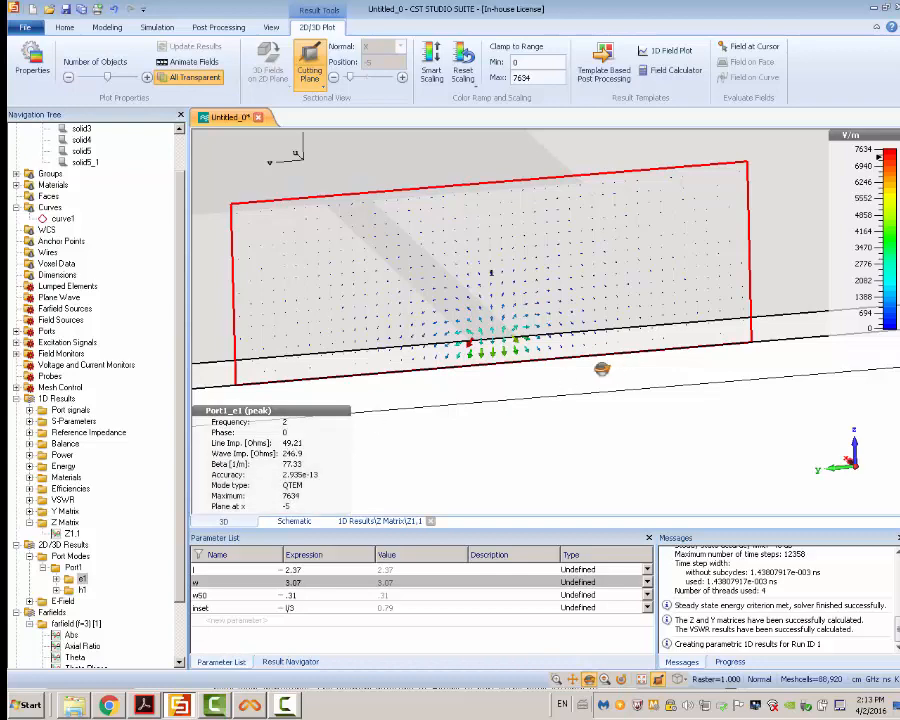
{"action": "left_click_drag", "start_coordinate": [603, 368], "coordinate": [586, 340]}
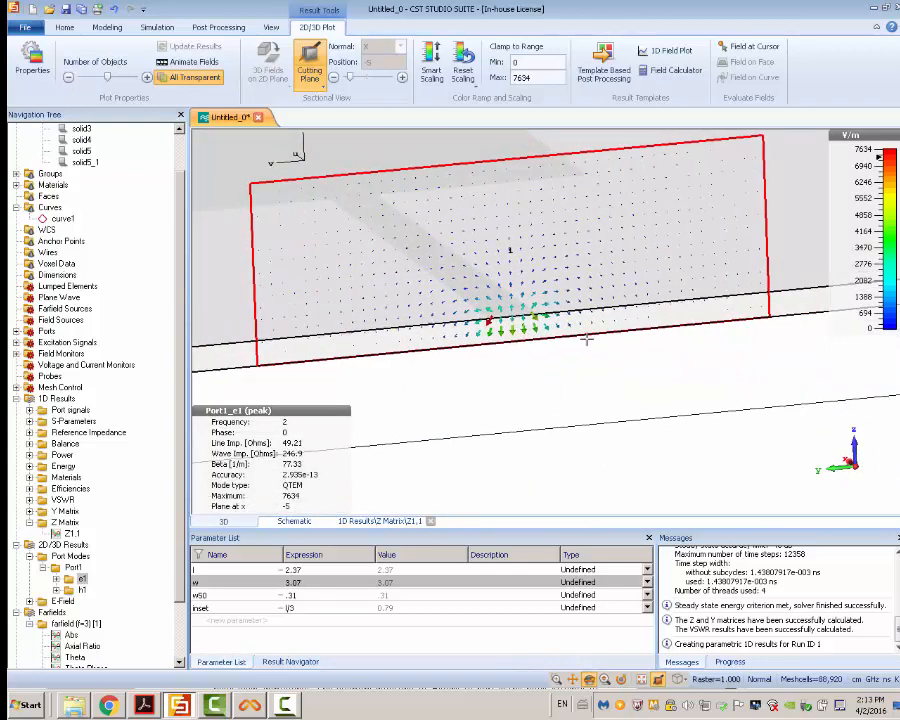
{"action": "left_click", "coordinate": [82, 590]}
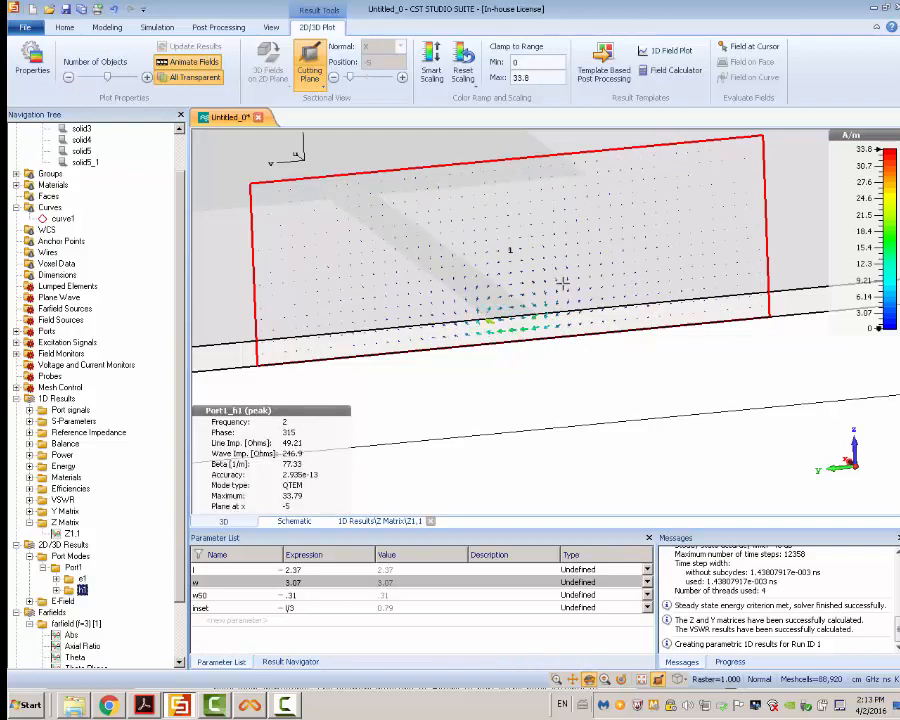
{"action": "left_click", "coordinate": [192, 62]}
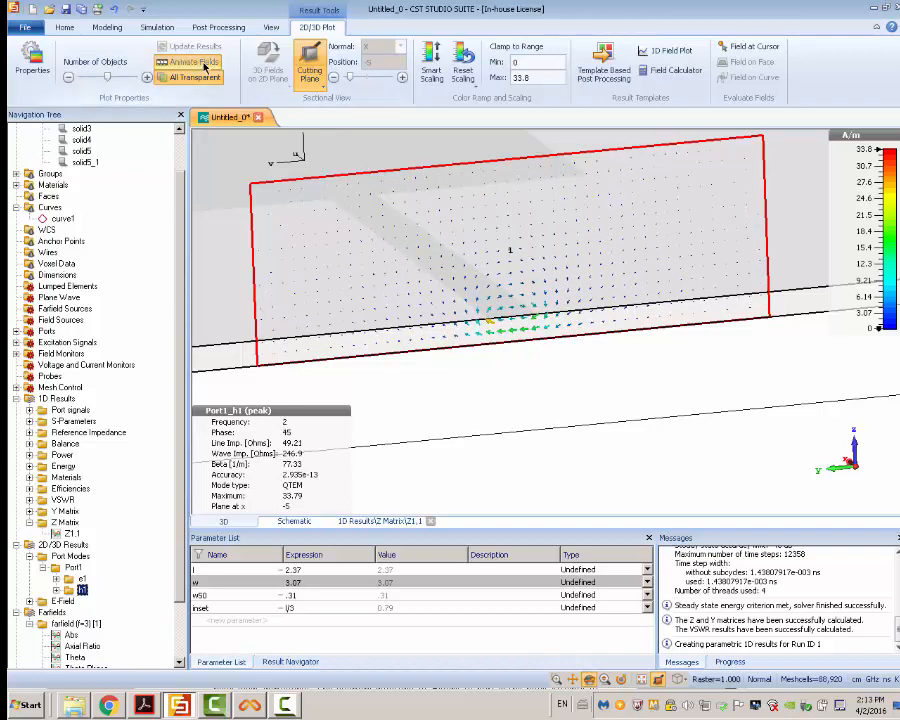
Step: Display the absolute component of the e-field at f=3 over the whole antenna
{"action": "scroll", "coordinate": [183, 463], "scroll_direction": "down", "scroll_amount": 2}
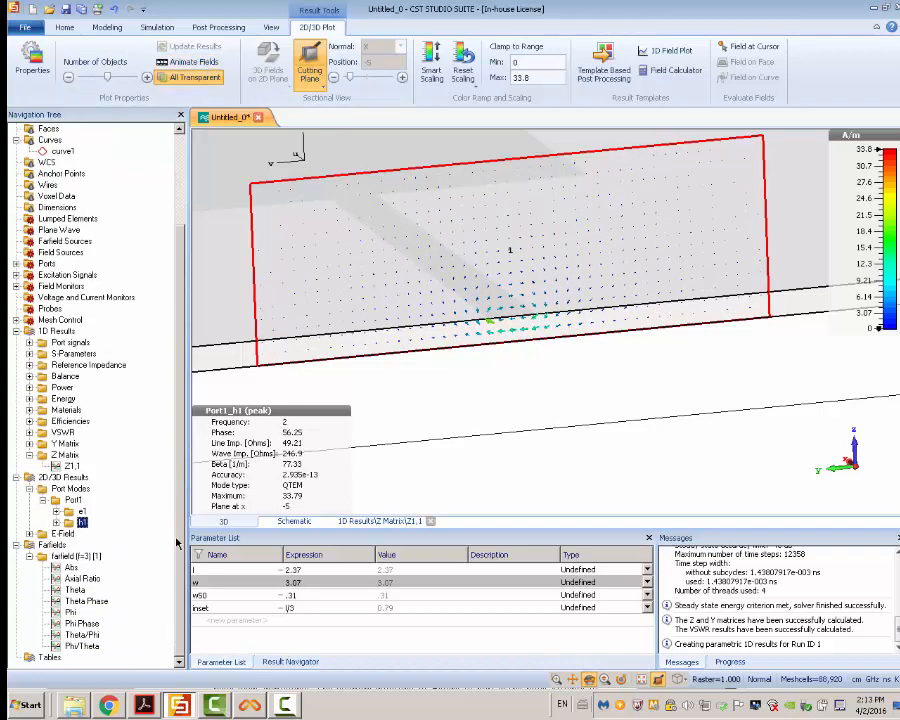
{"action": "left_click", "coordinate": [42, 533]}
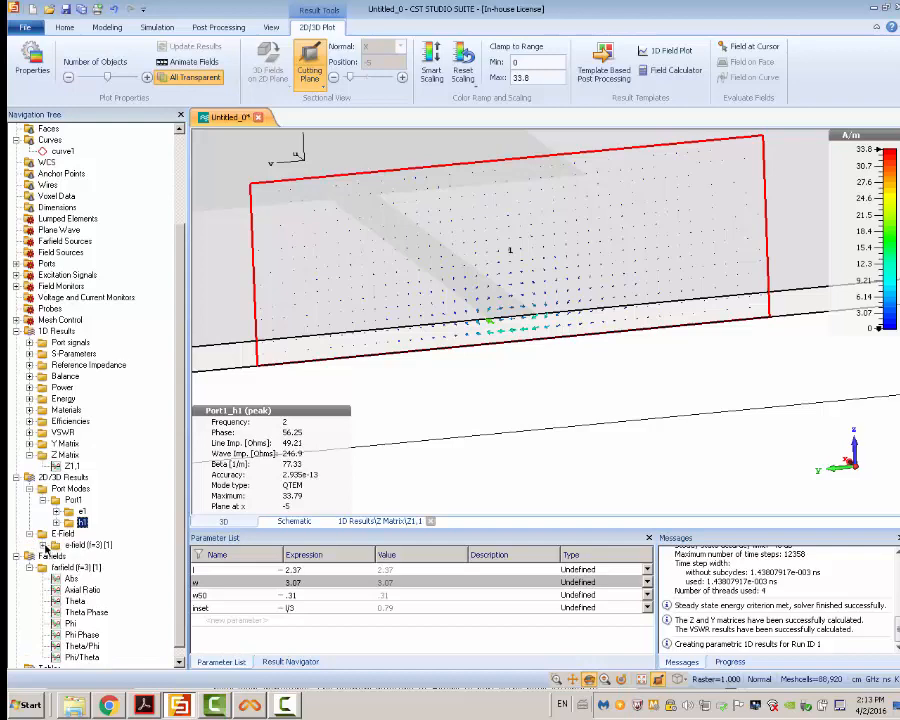
{"action": "left_click", "coordinate": [43, 545]}
{"action": "left_click", "coordinate": [76, 590]}
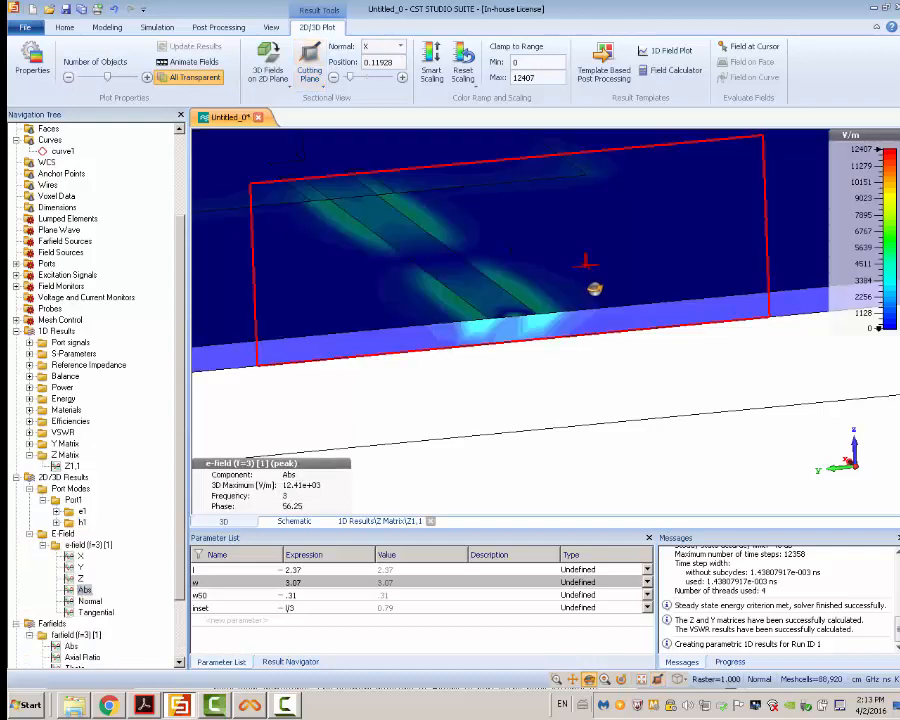
{"action": "scroll", "coordinate": [583, 279], "scroll_direction": "down", "scroll_amount": 6}
Step: Show the 3D e-field on a 2D cutting plane with its normal set to Z
{"action": "left_click", "coordinate": [311, 68]}
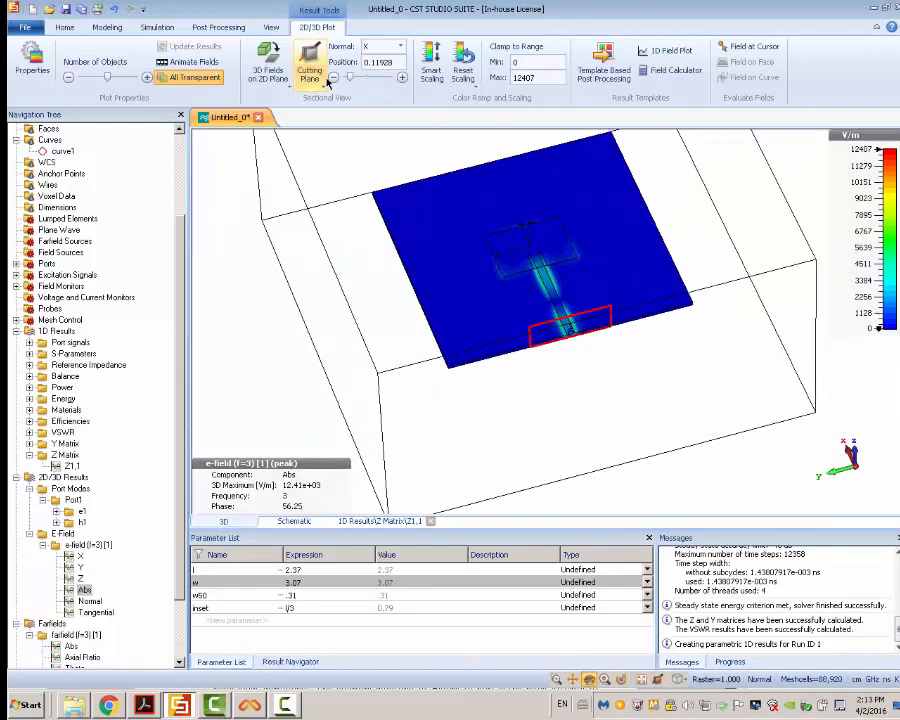
{"action": "left_click", "coordinate": [262, 66]}
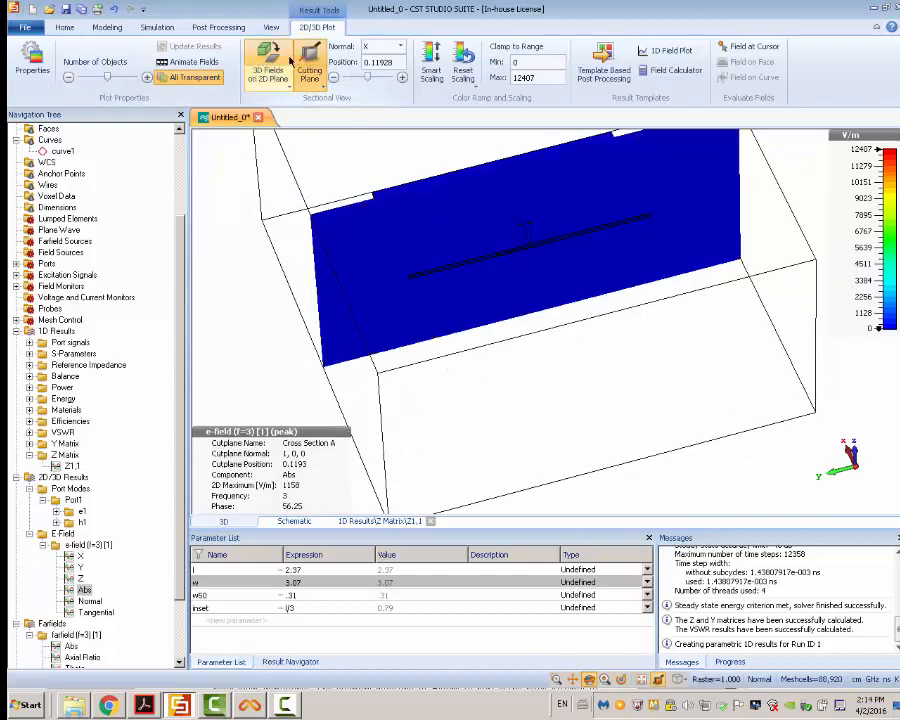
{"action": "left_click", "coordinate": [401, 46]}
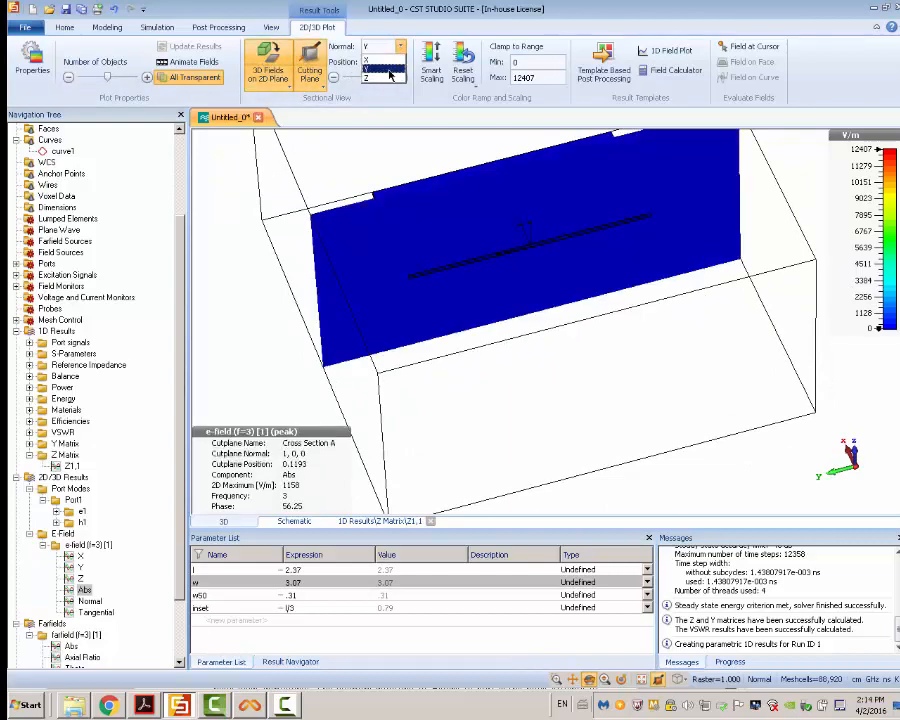
{"action": "left_click", "coordinate": [389, 70]}
{"action": "left_click", "coordinate": [401, 48]}
{"action": "left_click", "coordinate": [372, 77]}
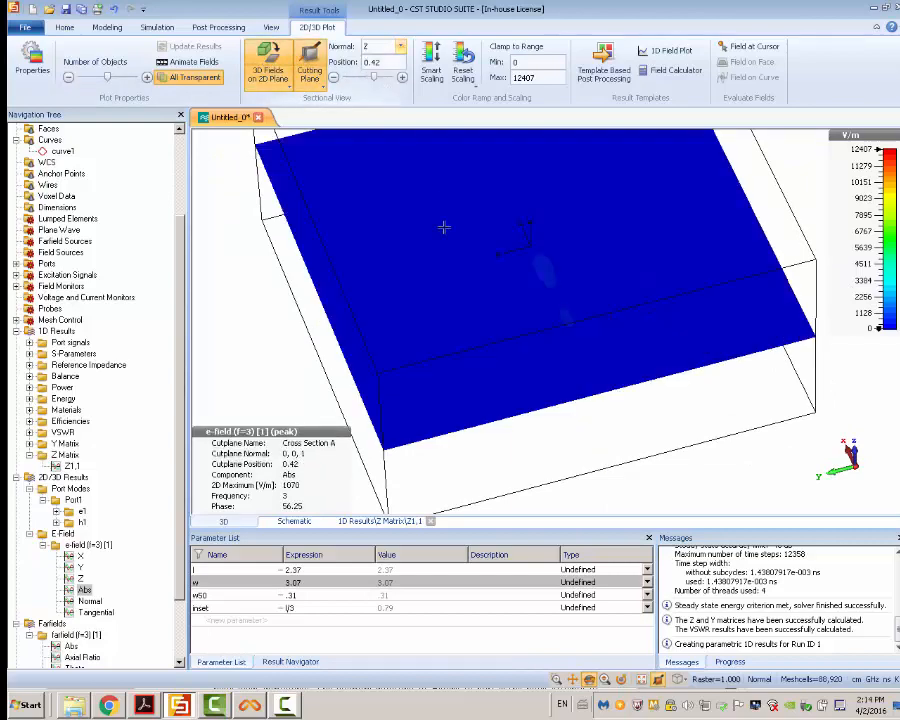
Step: Animate the e-field with smart scaling, switch off the 2D plane display, and inspect the near field on the antenna
{"action": "left_click", "coordinate": [192, 62]}
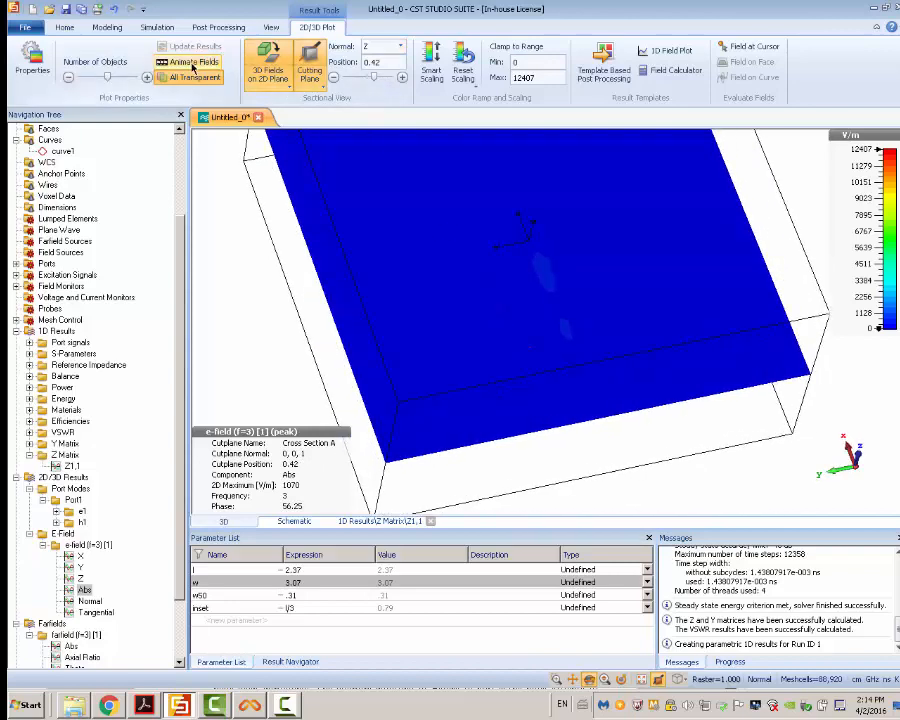
{"action": "left_click", "coordinate": [431, 66]}
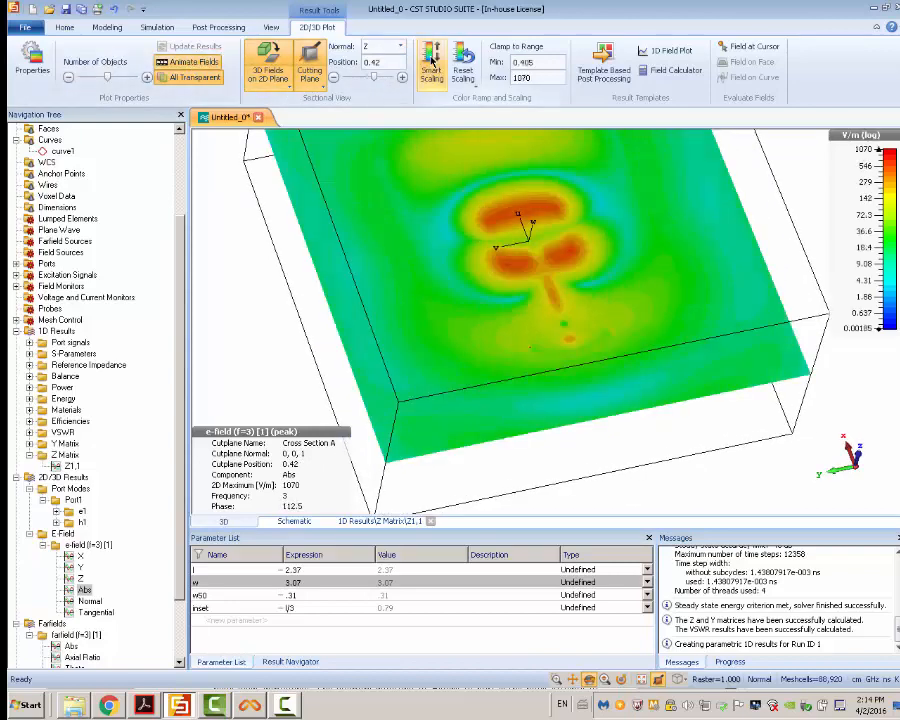
{"action": "left_click", "coordinate": [268, 62]}
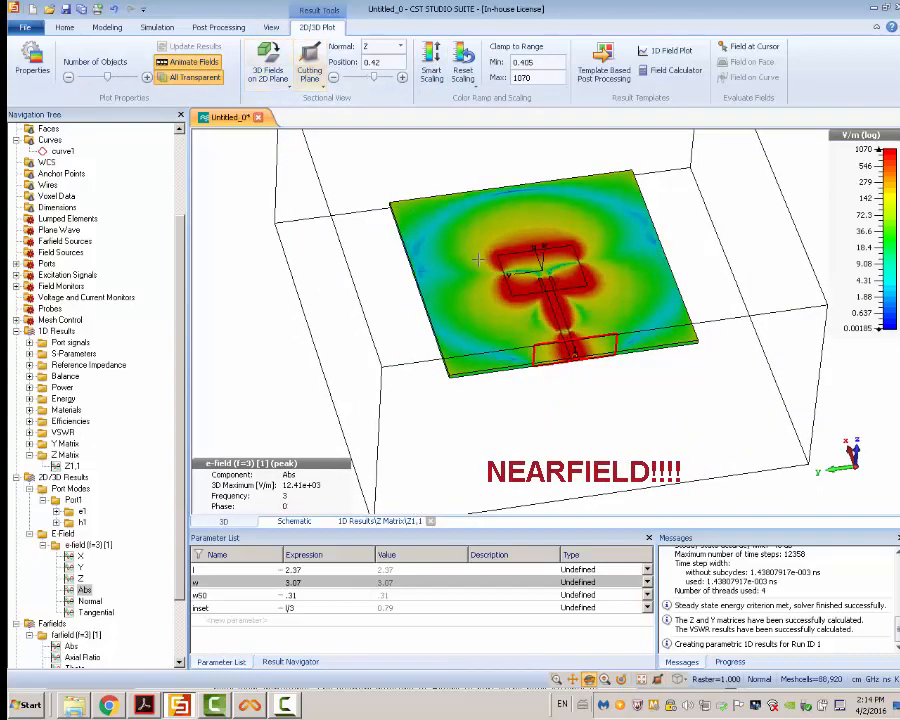
{"action": "left_click_drag", "start_coordinate": [424, 245], "coordinate": [412, 318]}
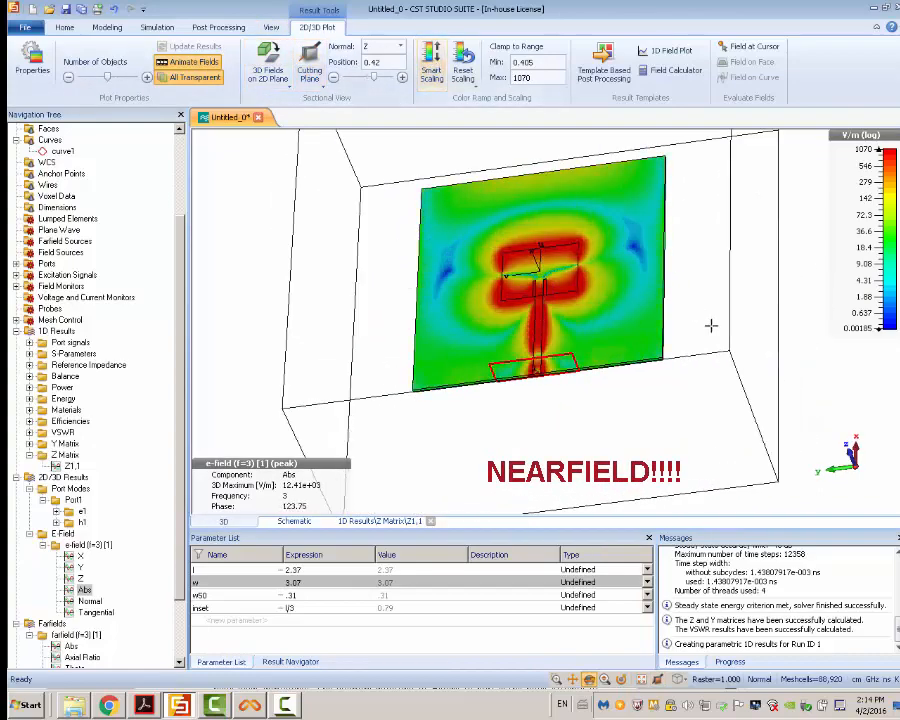
{"action": "left_click_drag", "start_coordinate": [711, 378], "coordinate": [795, 393]}
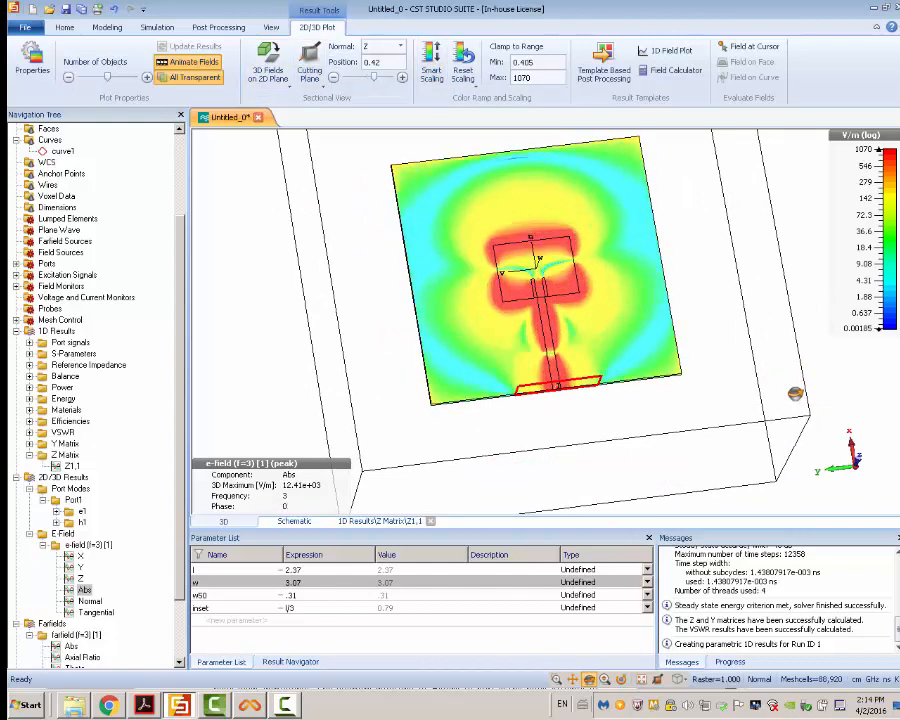
Step: Switch the e-field color scale to dBMax and clamp its range from -40 to 0
{"action": "mouse_move", "coordinate": [852, 173]}
{"action": "left_click", "coordinate": [868, 136]}
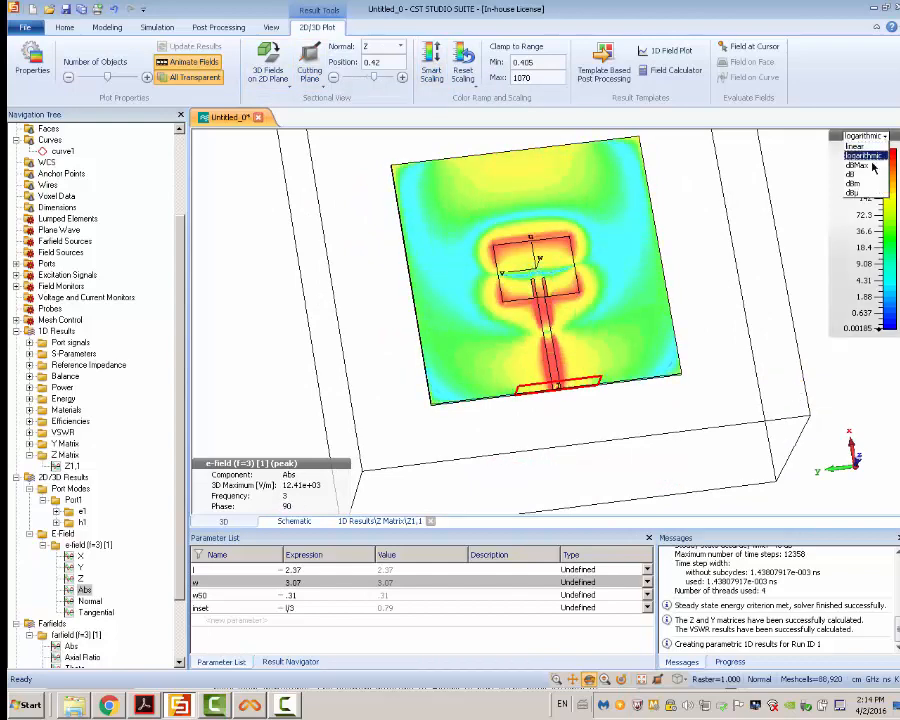
{"action": "left_click", "coordinate": [872, 169]}
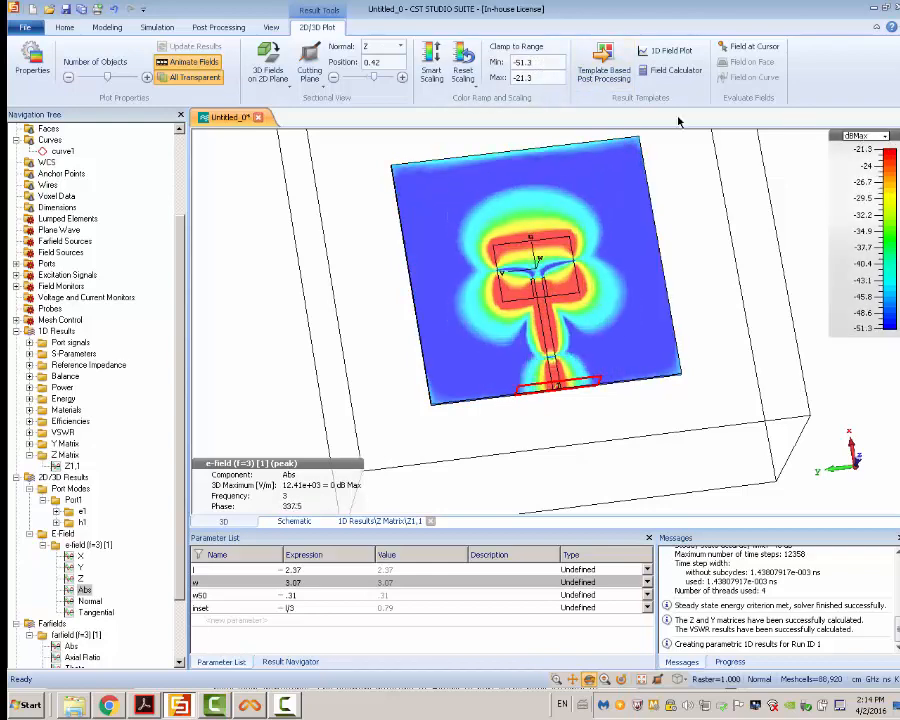
{"action": "double_click", "coordinate": [541, 62]}
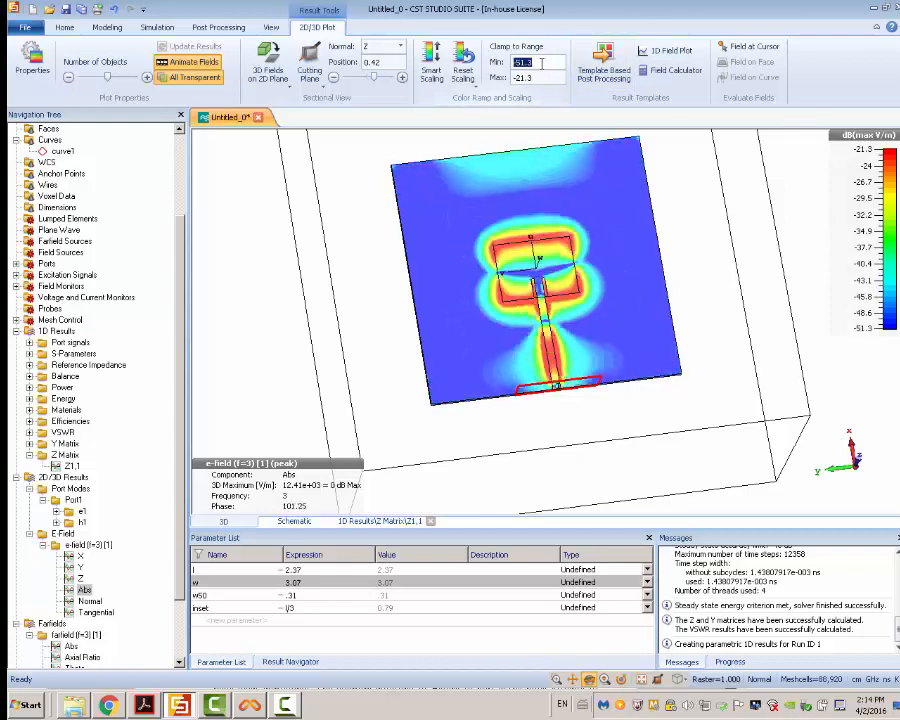
{"action": "type", "text": "-40"}
{"action": "key", "text": "Tab"}
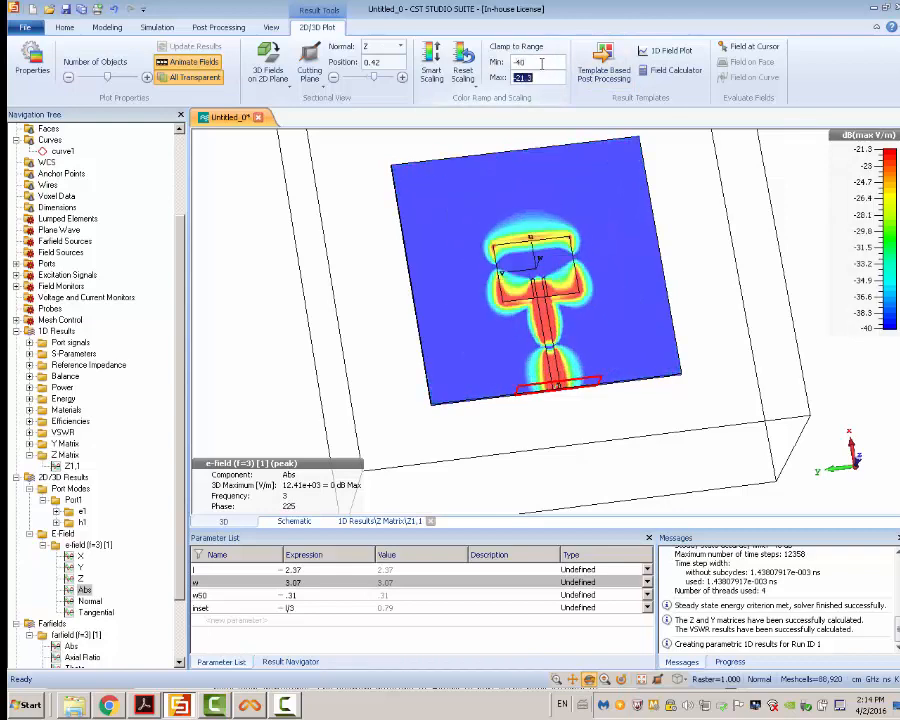
{"action": "type", "text": "0"}
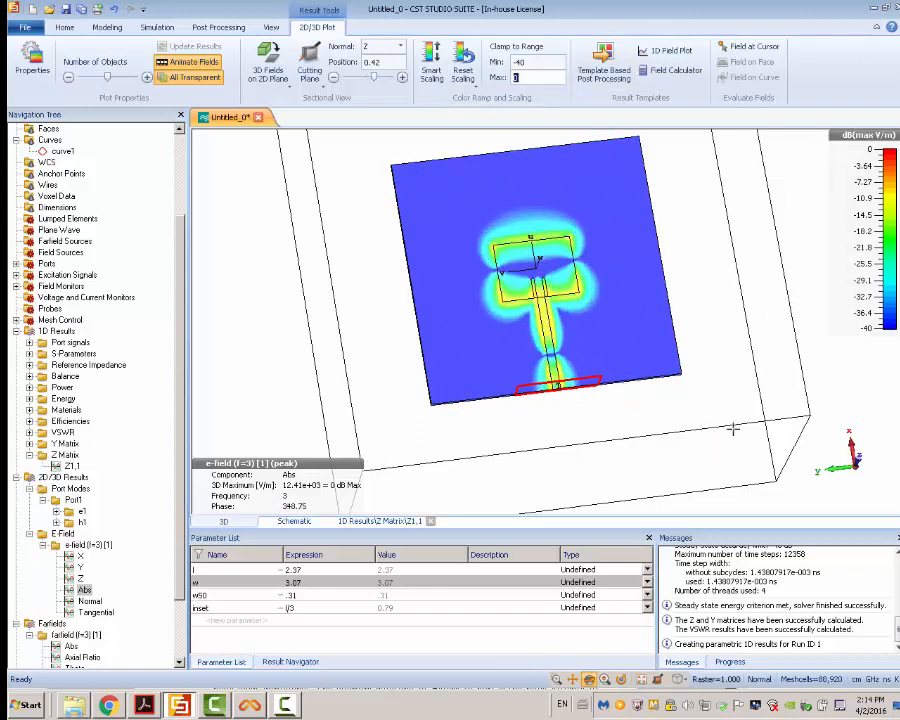
Step: Examine the animated e-field around the patch edges, inset and feed line from several viewing angles
{"action": "left_click_drag", "start_coordinate": [735, 428], "coordinate": [841, 402]}
{"action": "left_click_drag", "start_coordinate": [659, 358], "coordinate": [562, 287]}
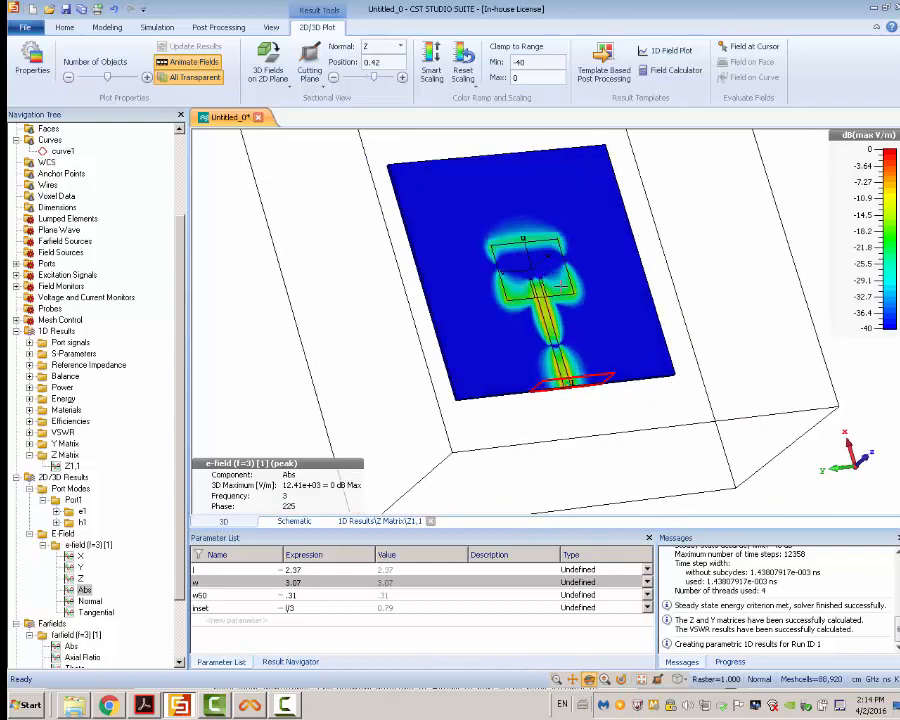
{"action": "left_click", "coordinate": [887, 137]}
{"action": "left_click", "coordinate": [888, 138]}
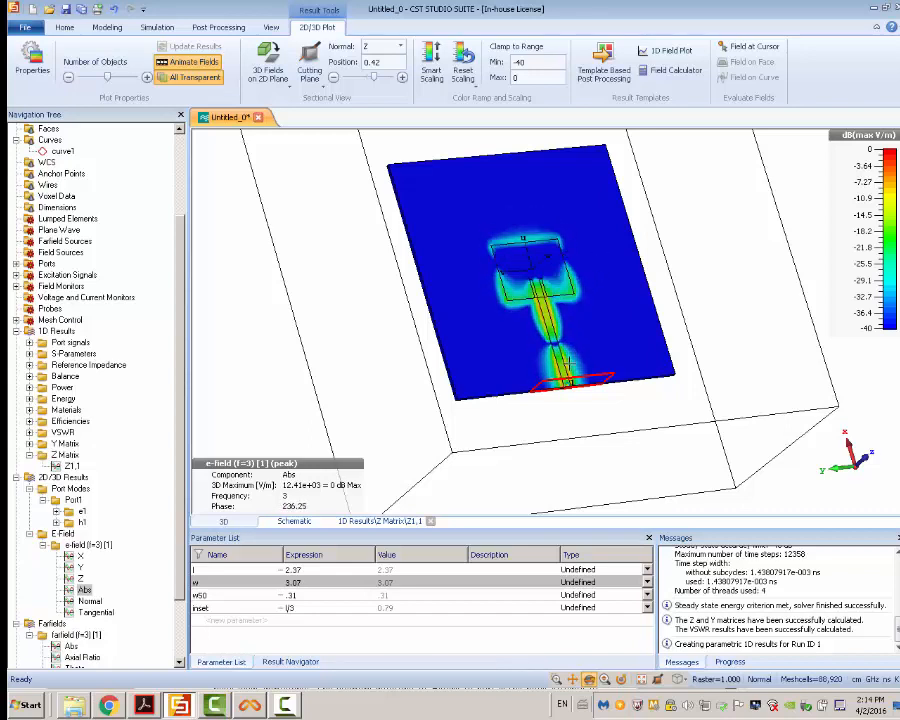
{"action": "left_click_drag", "start_coordinate": [566, 365], "coordinate": [553, 393]}
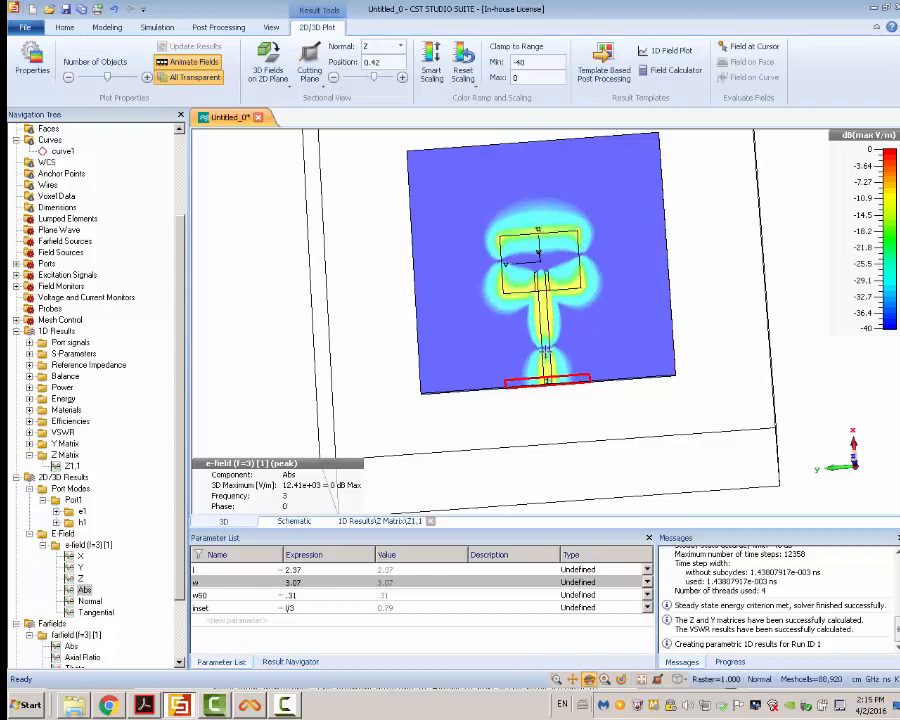
{"action": "left_click_drag", "start_coordinate": [505, 263], "coordinate": [677, 252]}
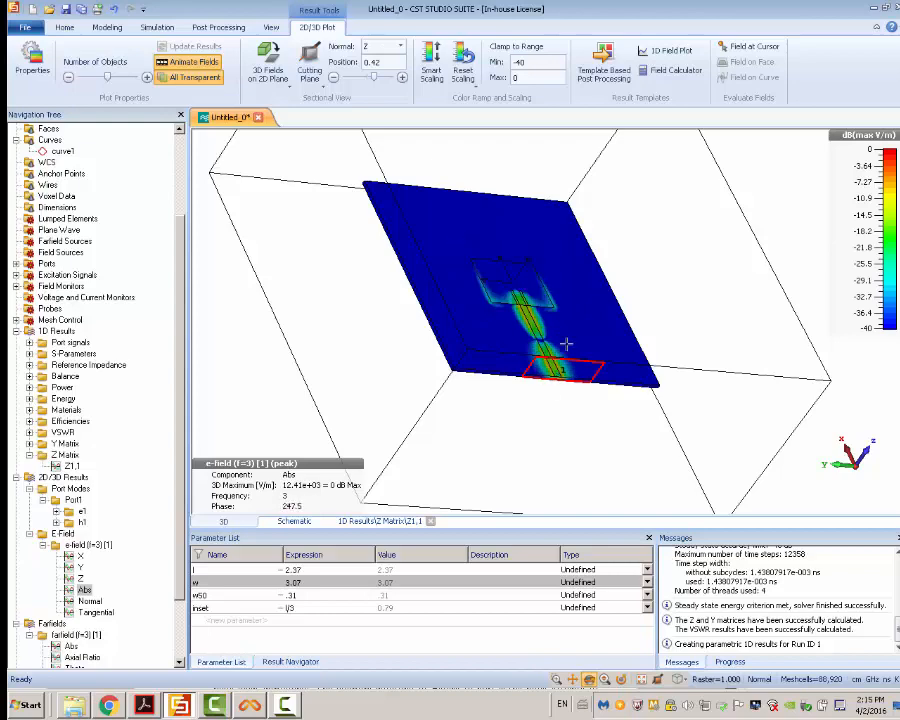
{"action": "left_click_drag", "start_coordinate": [568, 355], "coordinate": [558, 391]}
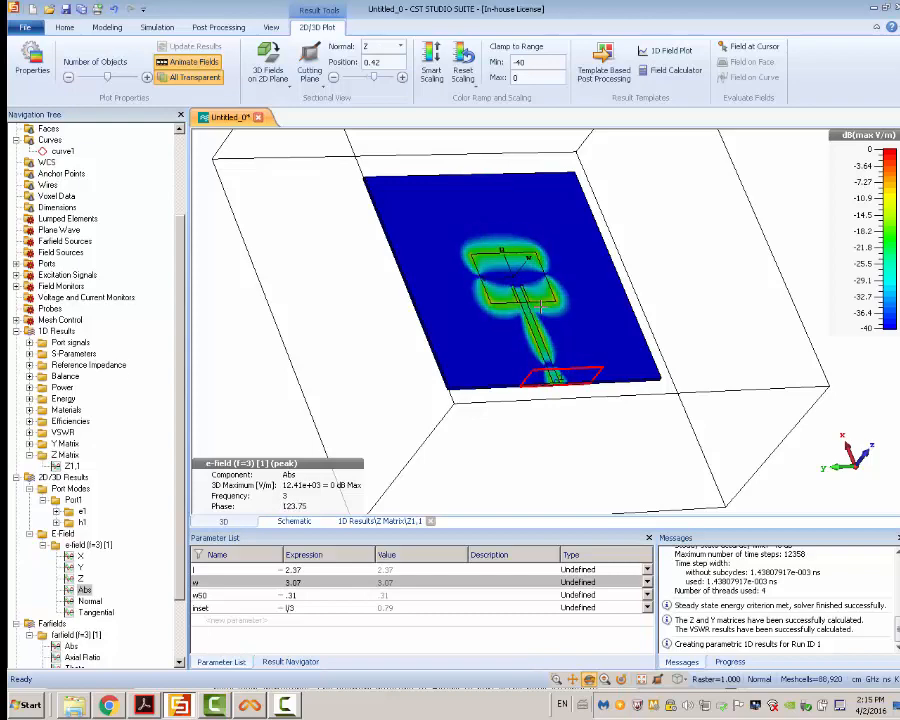
{"action": "left_click_drag", "start_coordinate": [535, 306], "coordinate": [380, 293]}
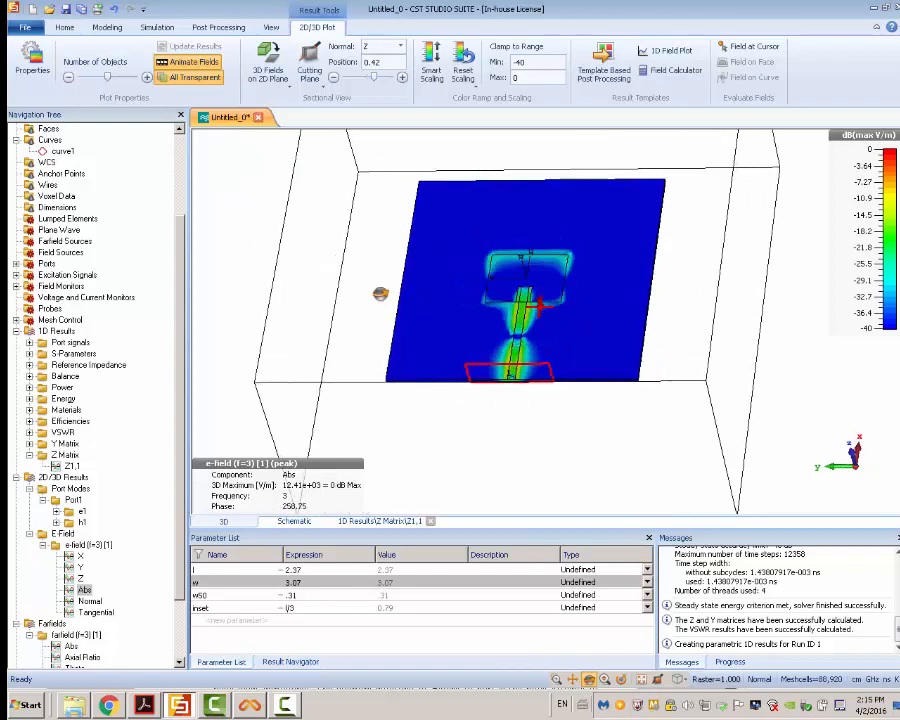
{"action": "left_click_drag", "start_coordinate": [563, 299], "coordinate": [330, 286]}
{"action": "left_click_drag", "start_coordinate": [534, 237], "coordinate": [683, 332]}
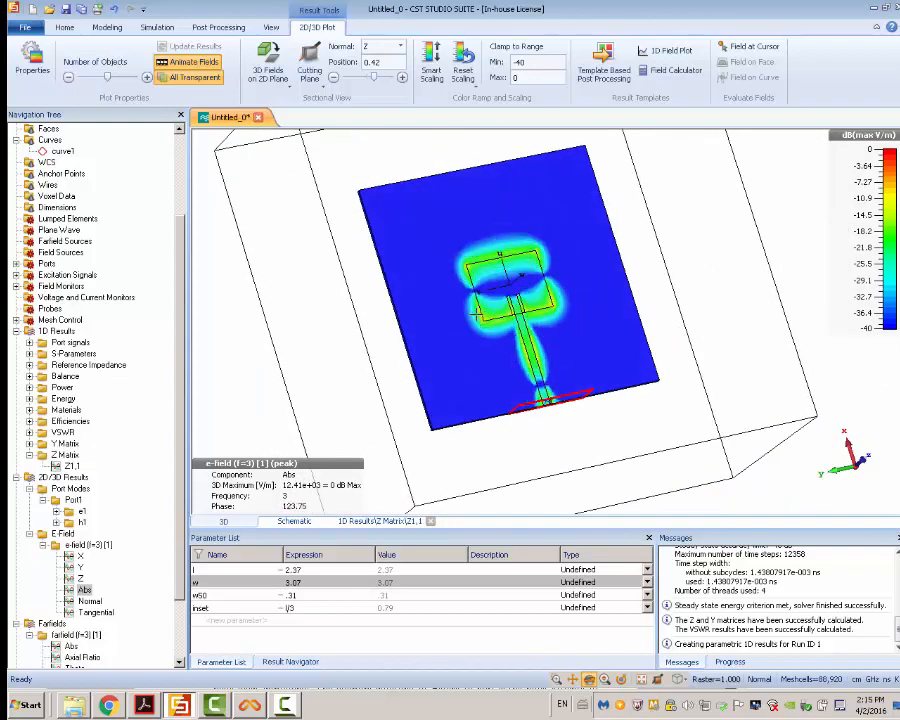
{"action": "left_click_drag", "start_coordinate": [477, 313], "coordinate": [499, 328]}
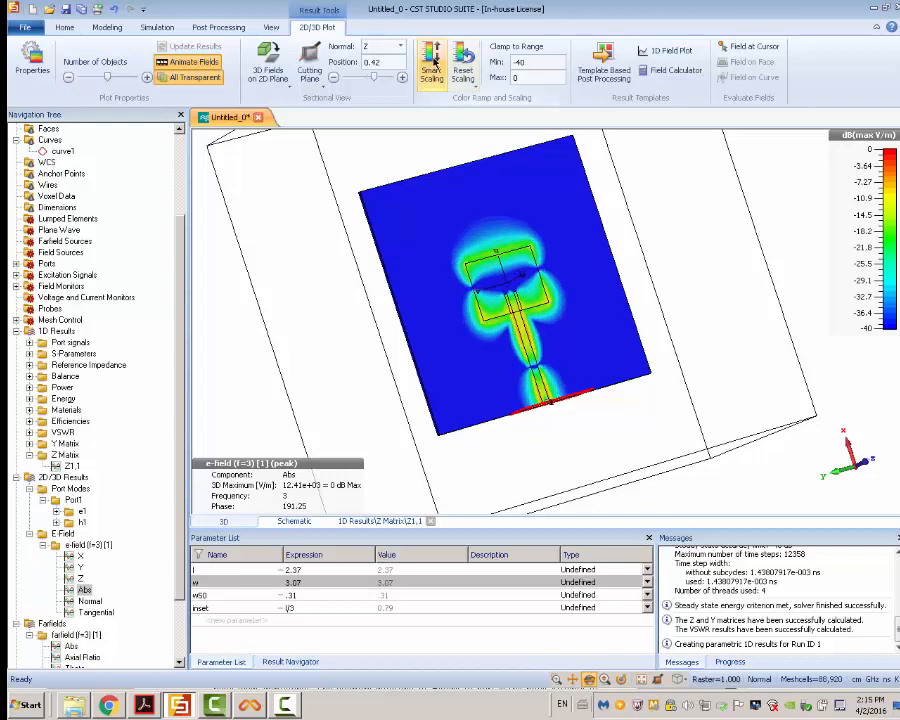
Step: Stop the e-field animation and view the static field on the antenna from another angle
{"action": "left_click", "coordinate": [194, 66]}
{"action": "left_click_drag", "start_coordinate": [513, 368], "coordinate": [412, 254]}
{"action": "left_click_drag", "start_coordinate": [705, 355], "coordinate": [672, 424]}
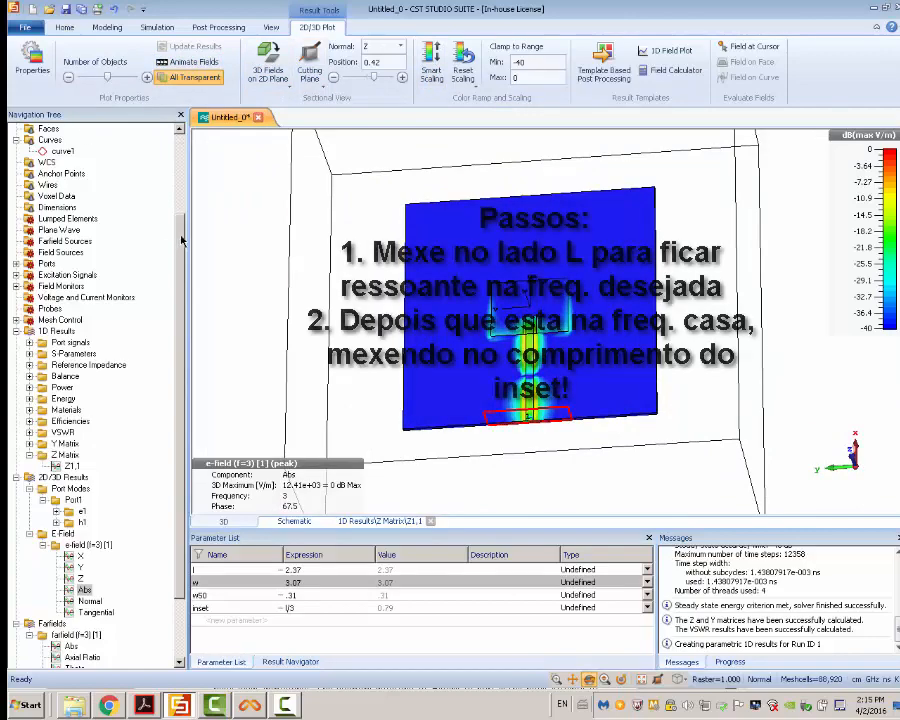
Step: Return to the antenna's component geometry and examine the patch length and inset feed up close
{"action": "scroll", "coordinate": [140, 200], "scroll_direction": "up", "scroll_amount": 4}
{"action": "left_click", "coordinate": [58, 128]}
{"action": "scroll", "coordinate": [557, 338], "scroll_direction": "up", "scroll_amount": 5}
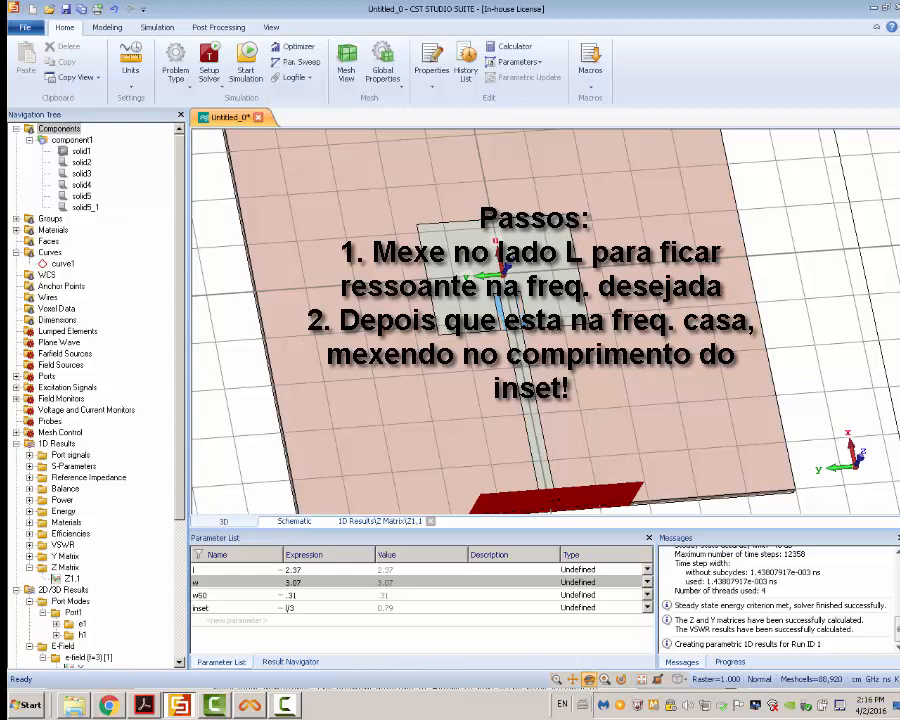
{"action": "left_click_drag", "start_coordinate": [420, 245], "coordinate": [419, 241]}
{"action": "left_click_drag", "start_coordinate": [436, 307], "coordinate": [436, 303]}
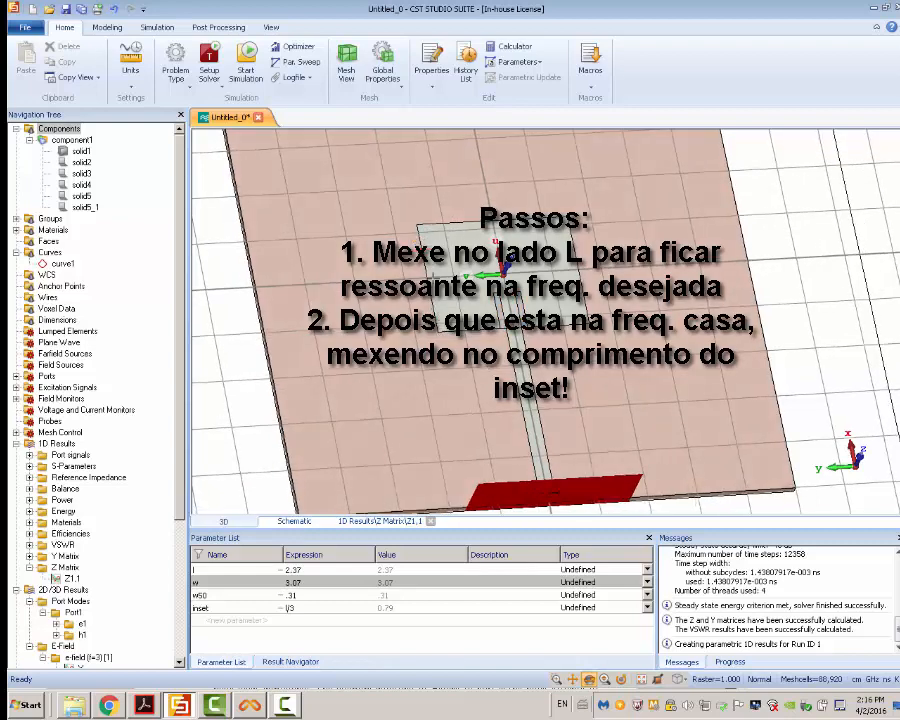
Step: Plot the S-parameters as magnitude in dB to check the resonance, and return to the component geometry
{"action": "left_click", "coordinate": [75, 467]}
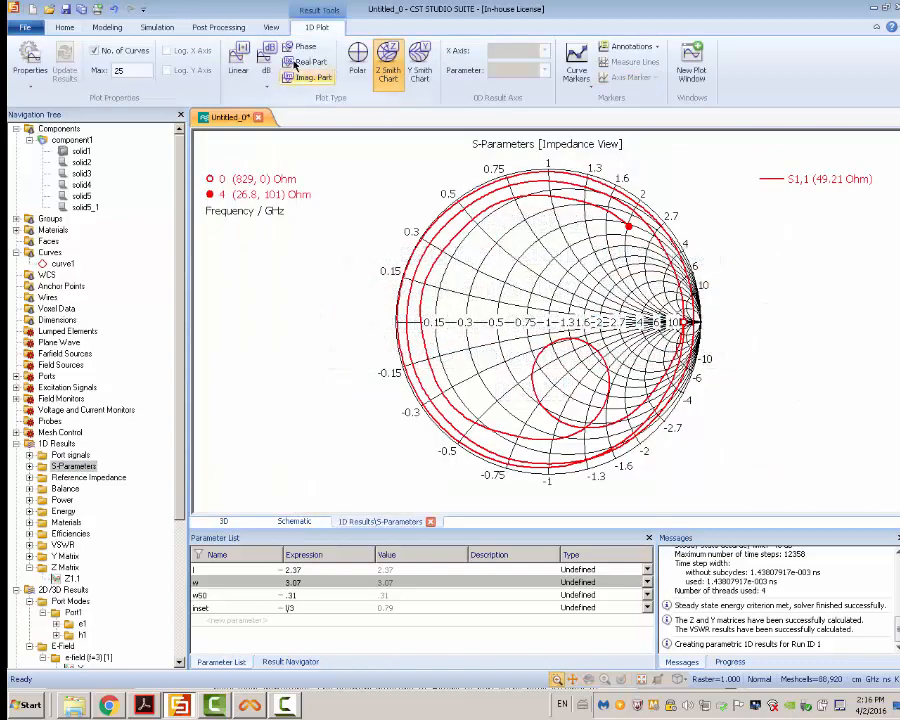
{"action": "left_click", "coordinate": [266, 58]}
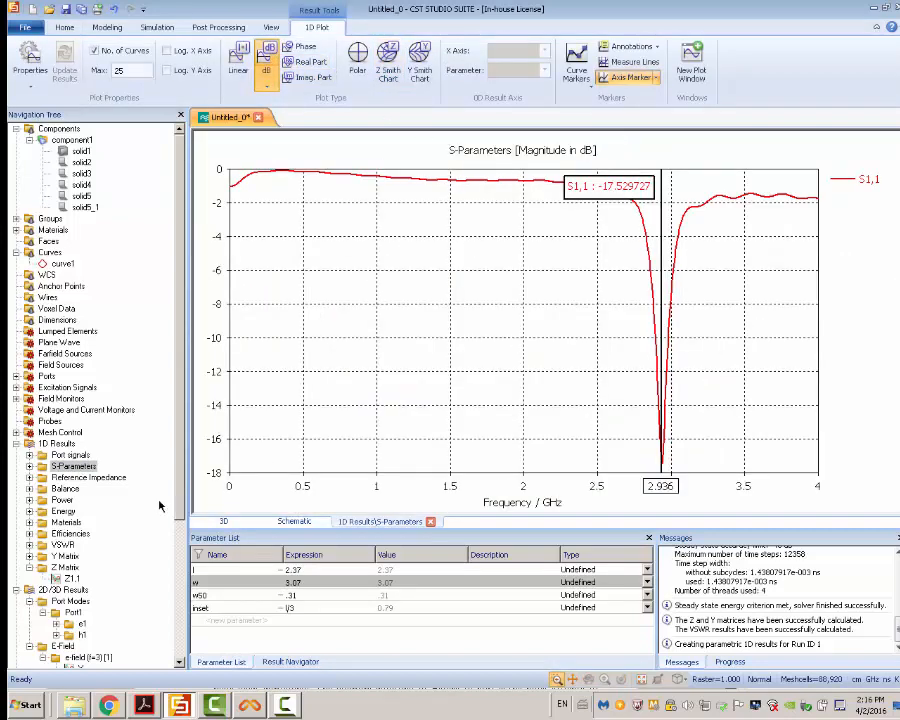
{"action": "left_click", "coordinate": [59, 128]}
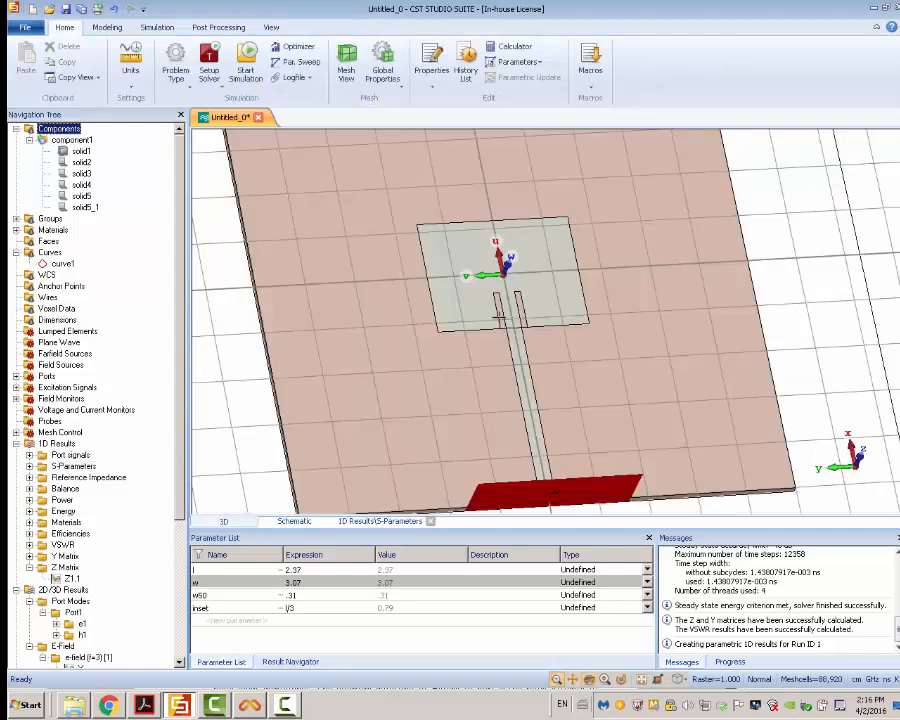